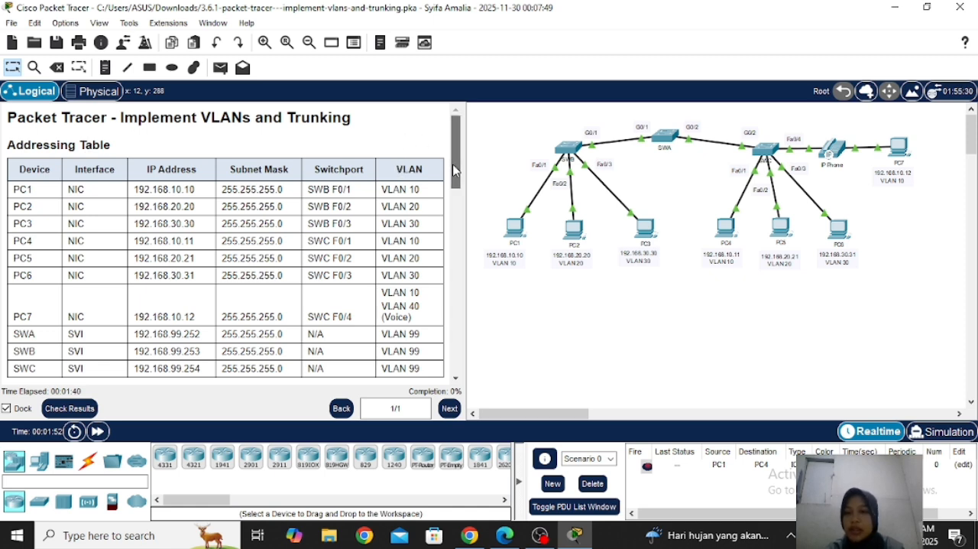
Open the command line of switch SWA and place its window beside the VLAN Table in the Part 1 instructions
left_click_drag(454, 169, 459, 207)
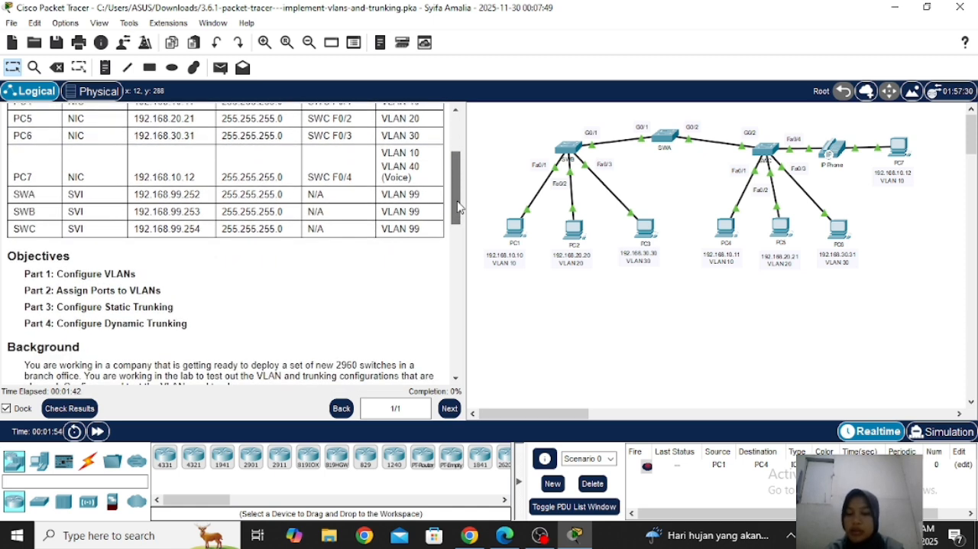
left_click_drag(458, 207, 462, 263)
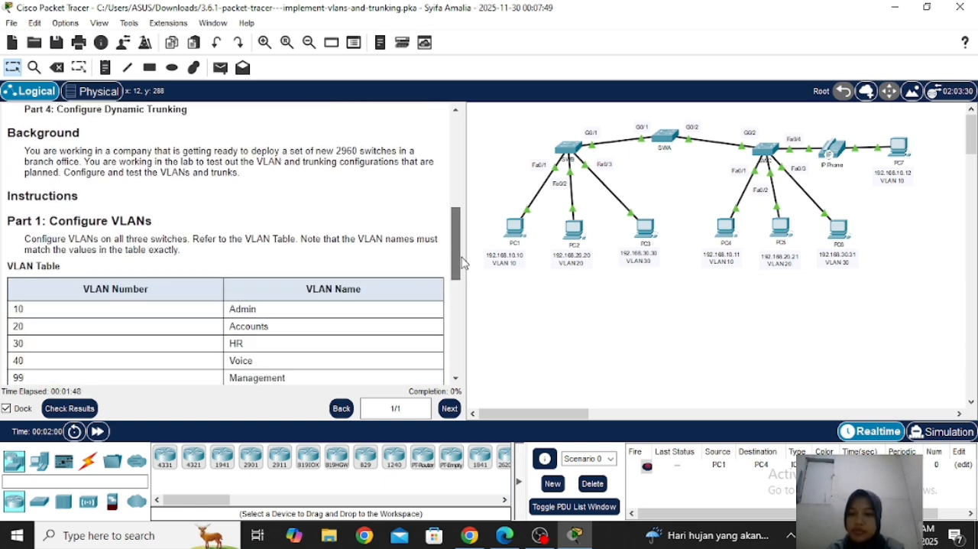
left_click_drag(462, 263, 471, 283)
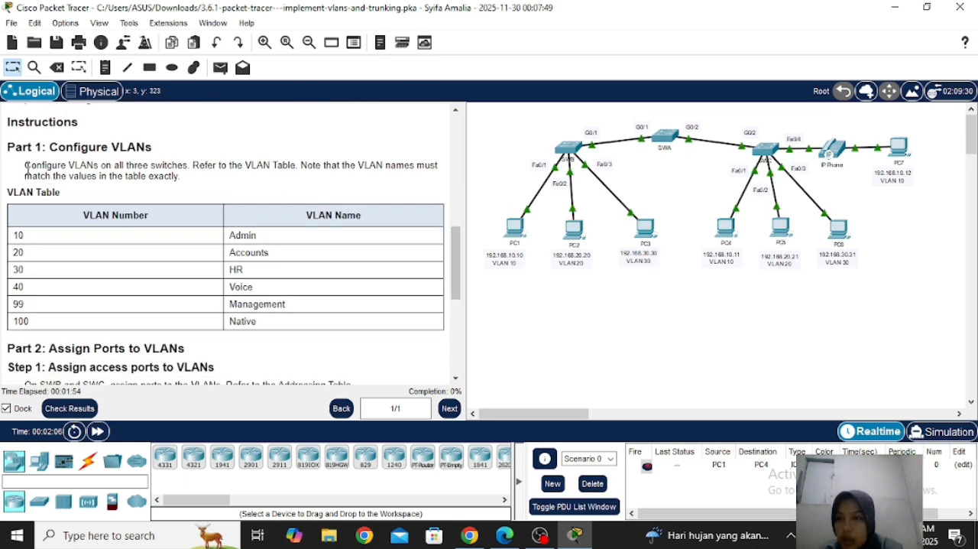
left_click_drag(26, 166, 142, 178)
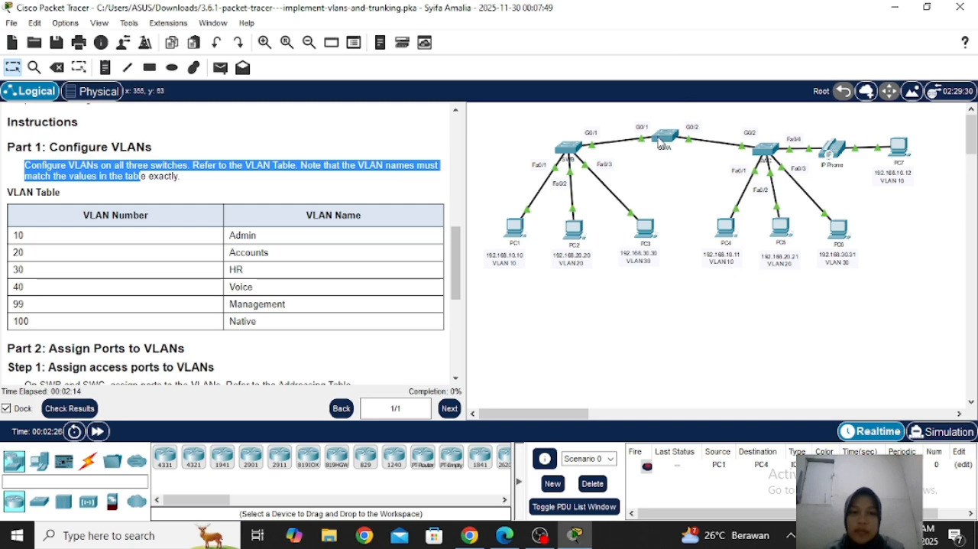
left_click(662, 143)
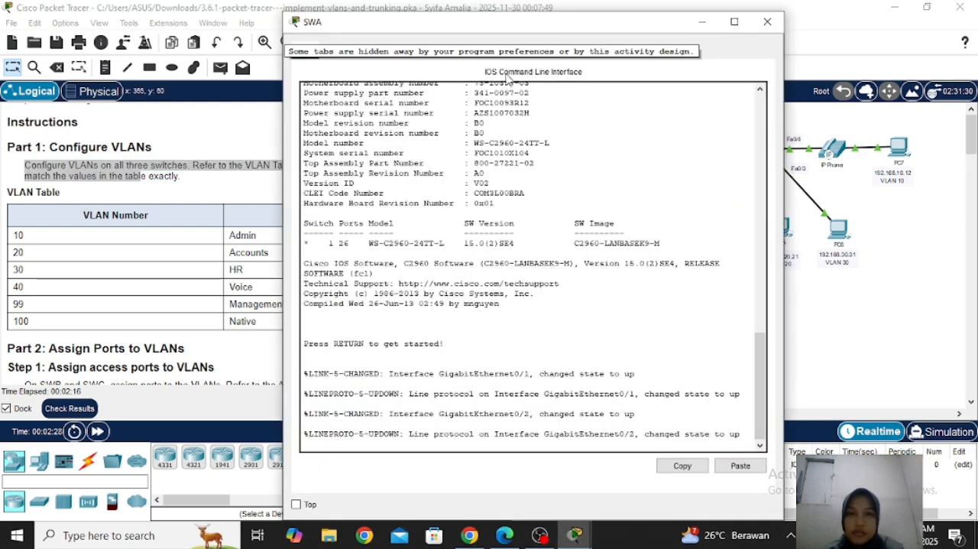
double_click(520, 26)
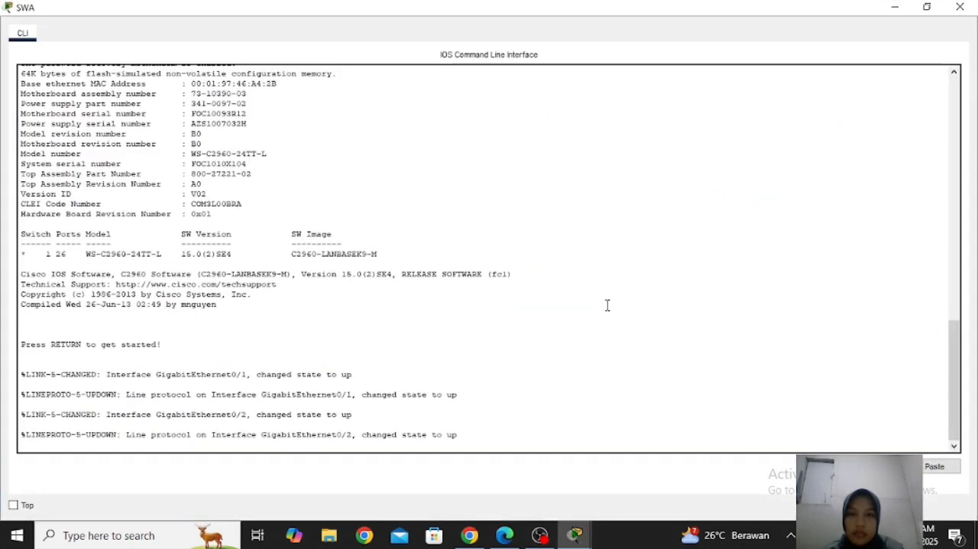
left_click(927, 7)
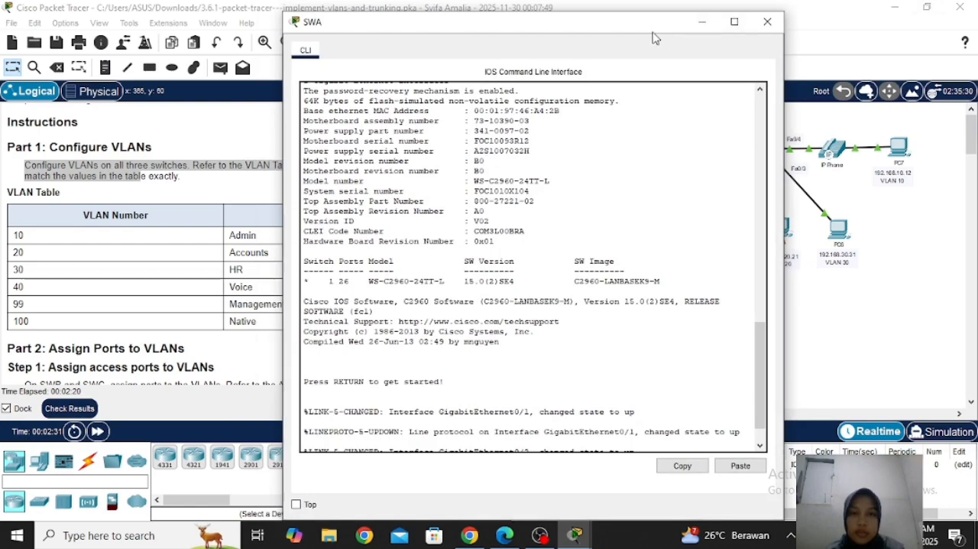
left_click_drag(654, 39, 808, 27)
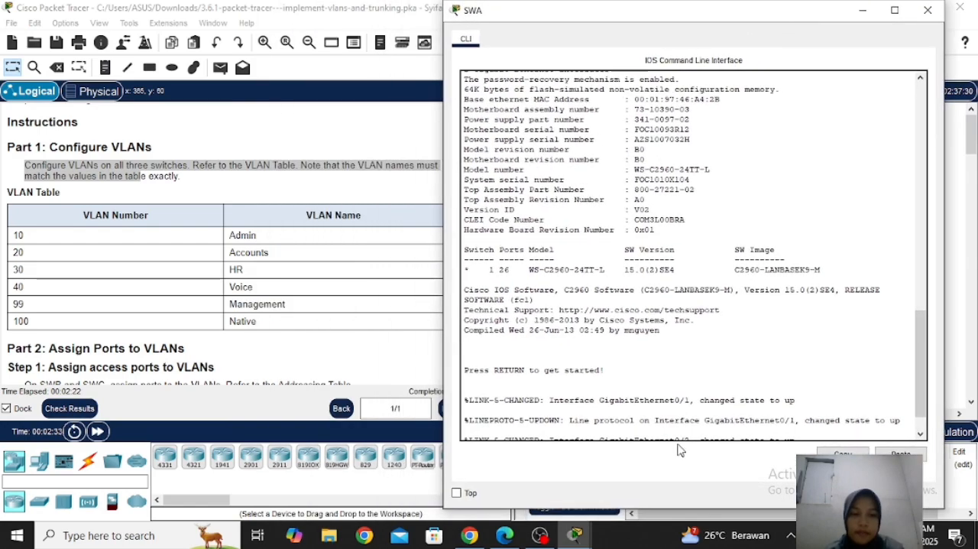
Start the SWA console session, enable privileged mode and enter global configuration mode
key("Return")
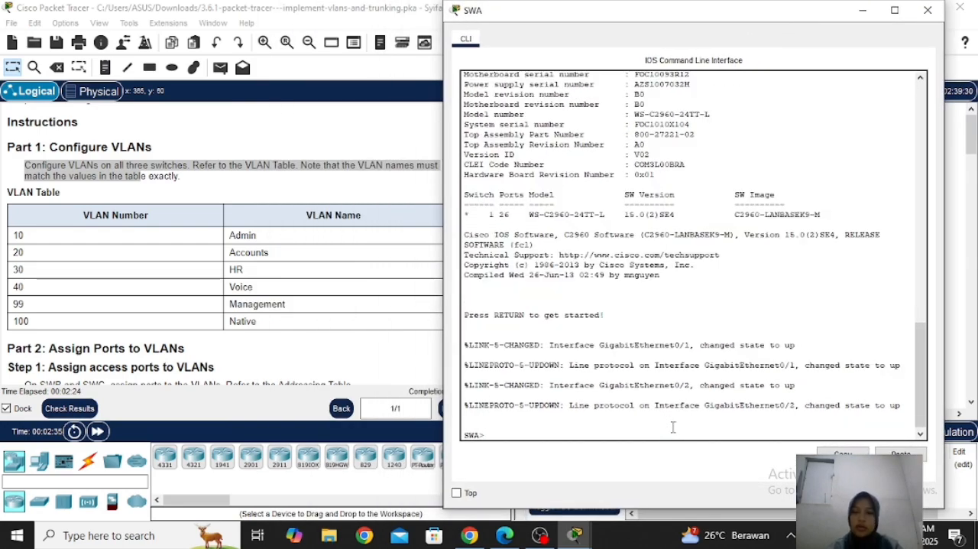
type("en")
key("Return")
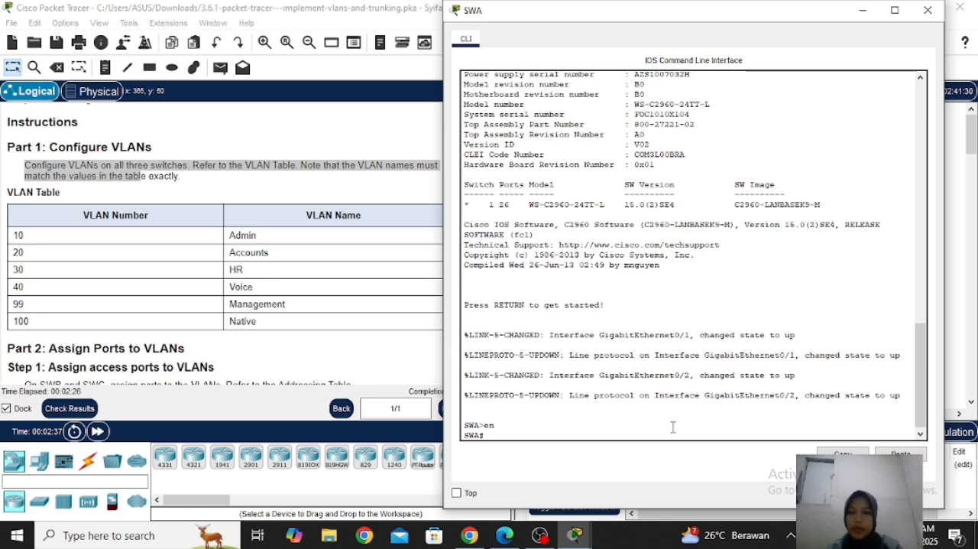
type("conf t")
key("Return")
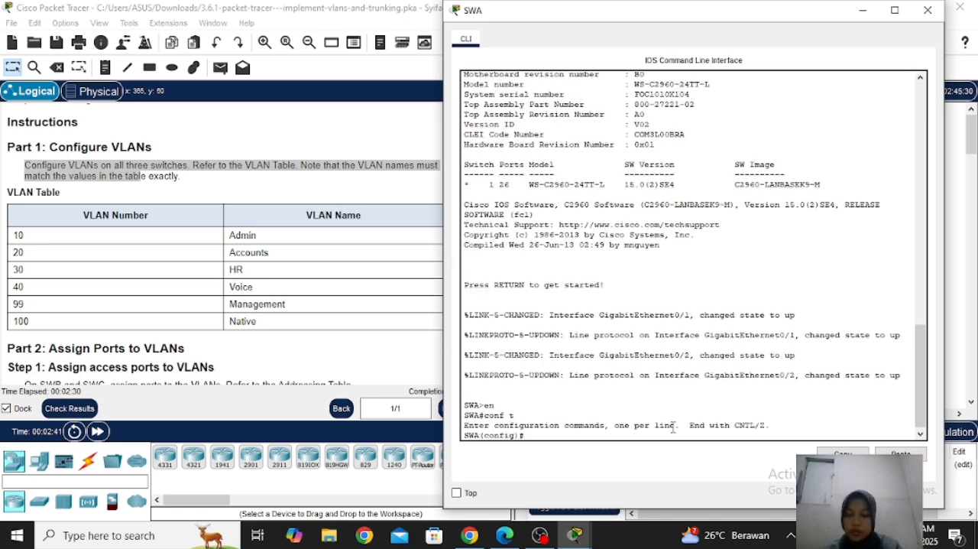
Create VLAN 10 on SWA and name it Admin
type("vlan 10")
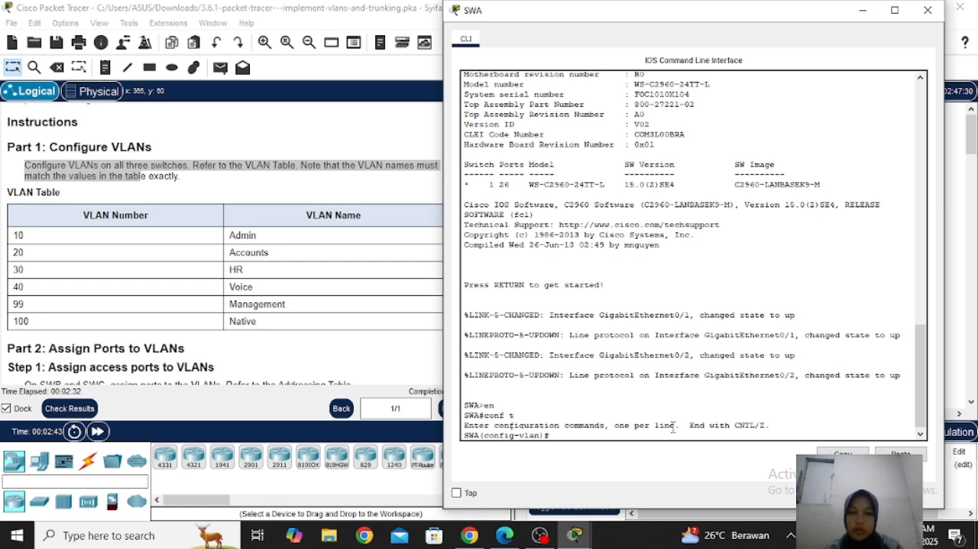
key("Return")
type("name")
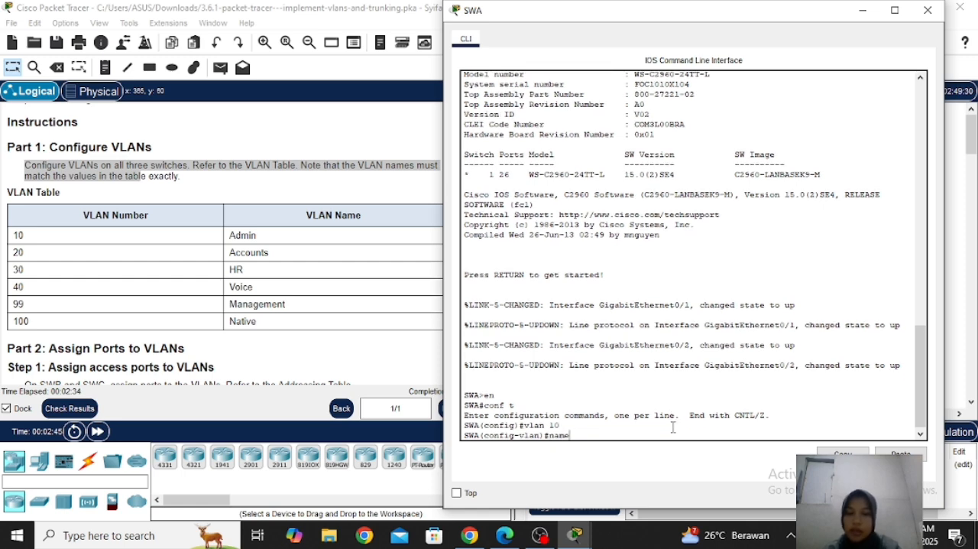
type(" Admin")
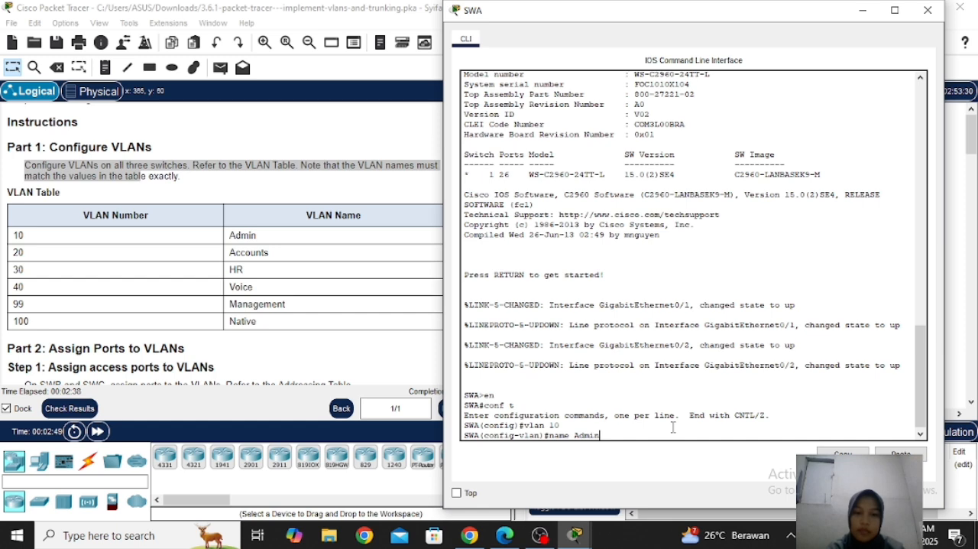
key("Return")
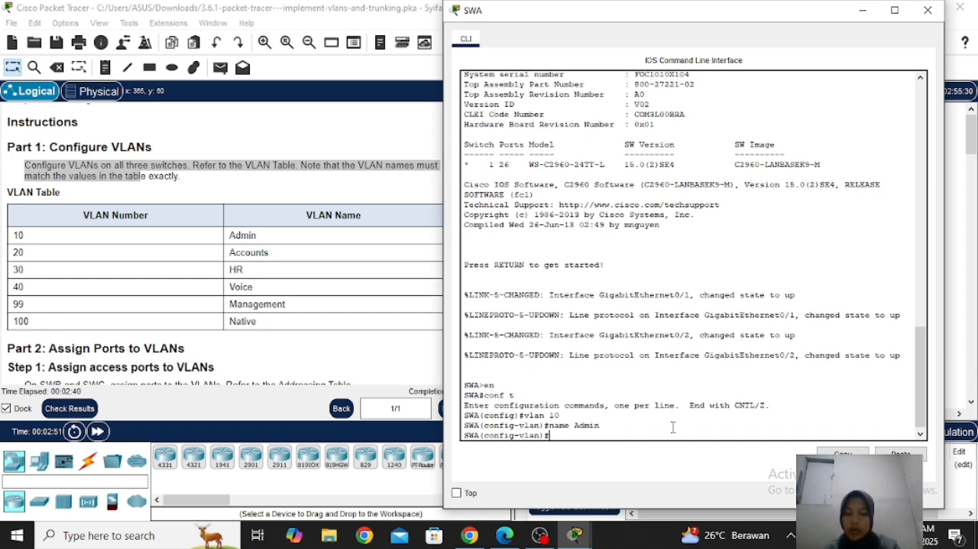
Create VLAN 20 on SWA and name it Accounts
type("vlan 20")
key("Return")
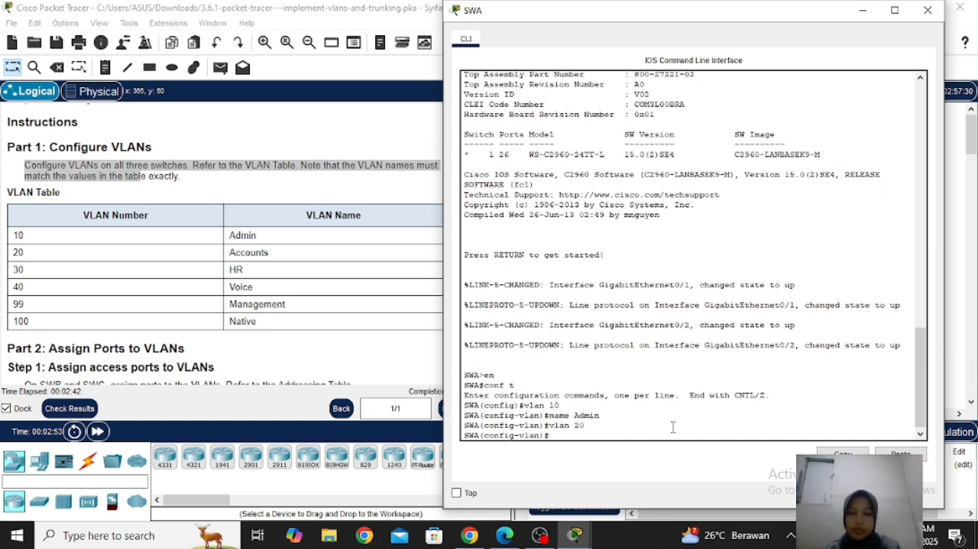
type("na")
key("Tab")
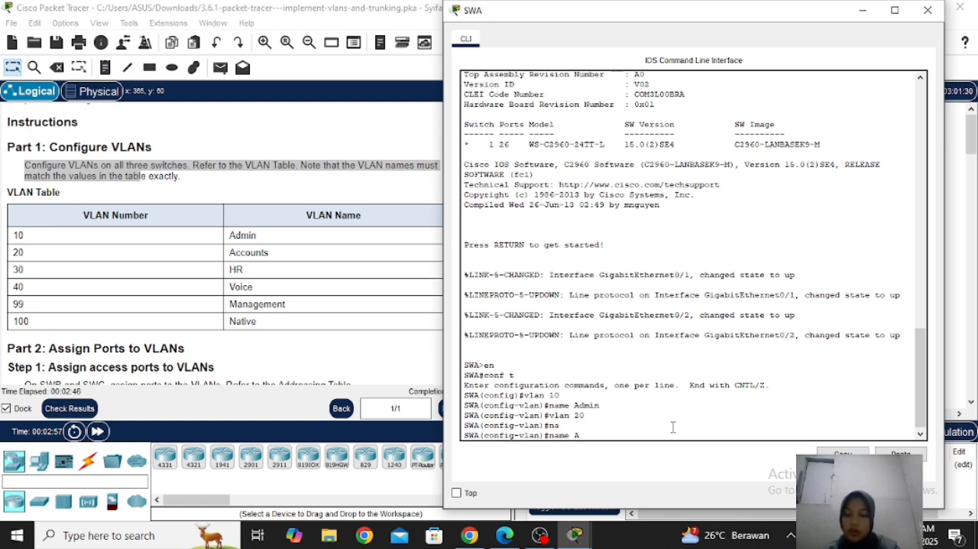
type("Accoun")
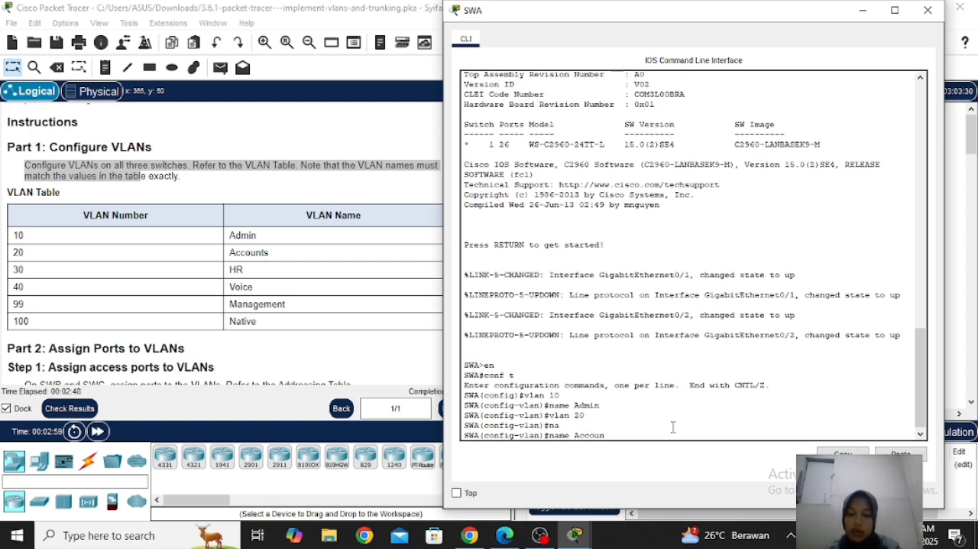
type("ts")
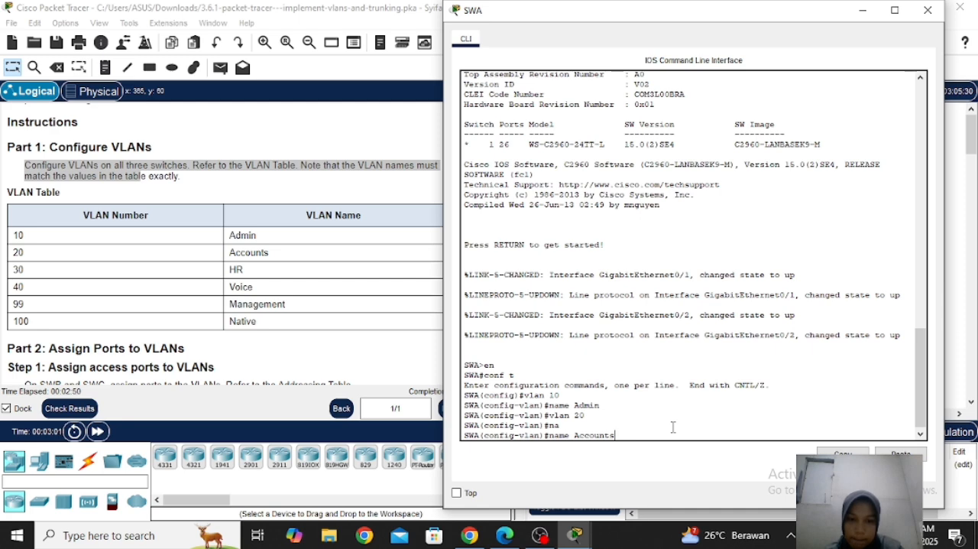
key("Return")
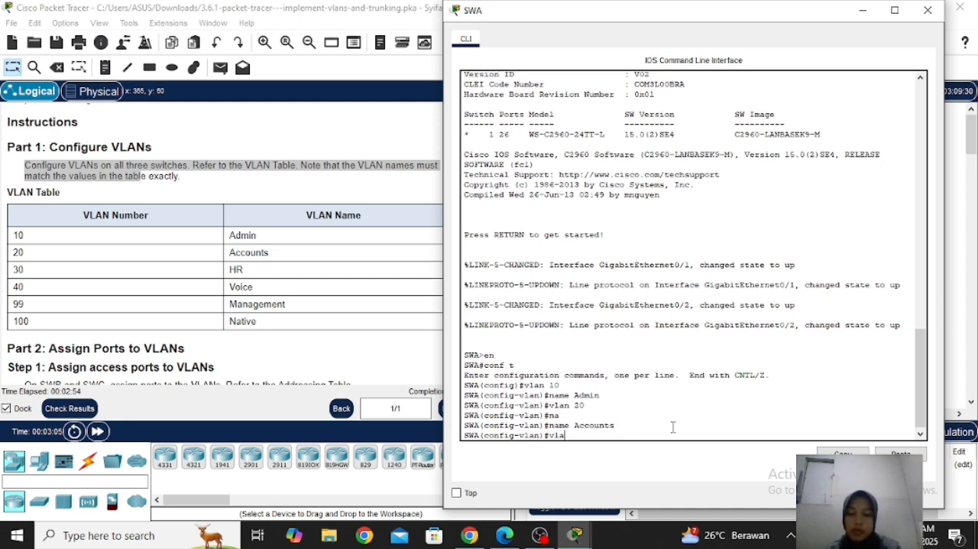
Create VLAN 30 on SWA and name it HR
type("vlan 30")
key("Return")
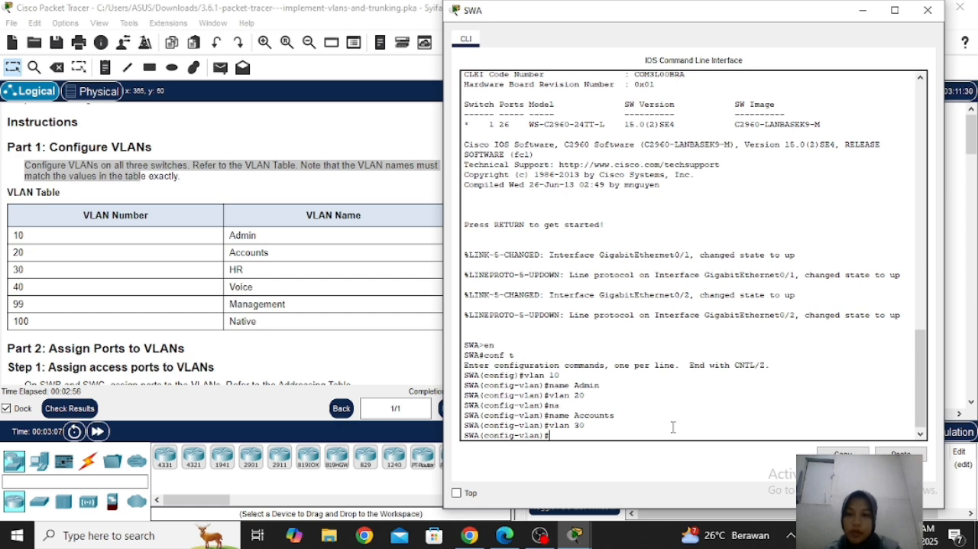
type("name")
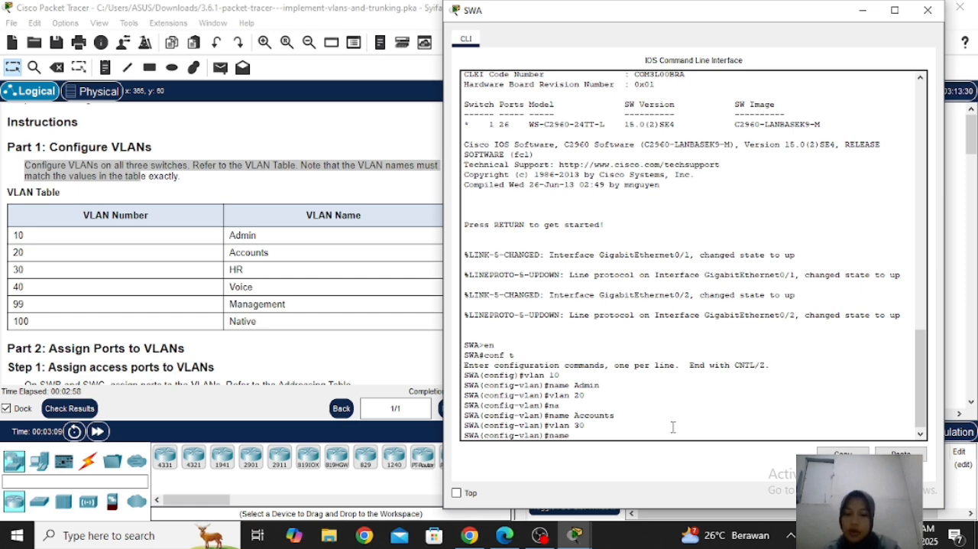
type(" HR")
key("Return")
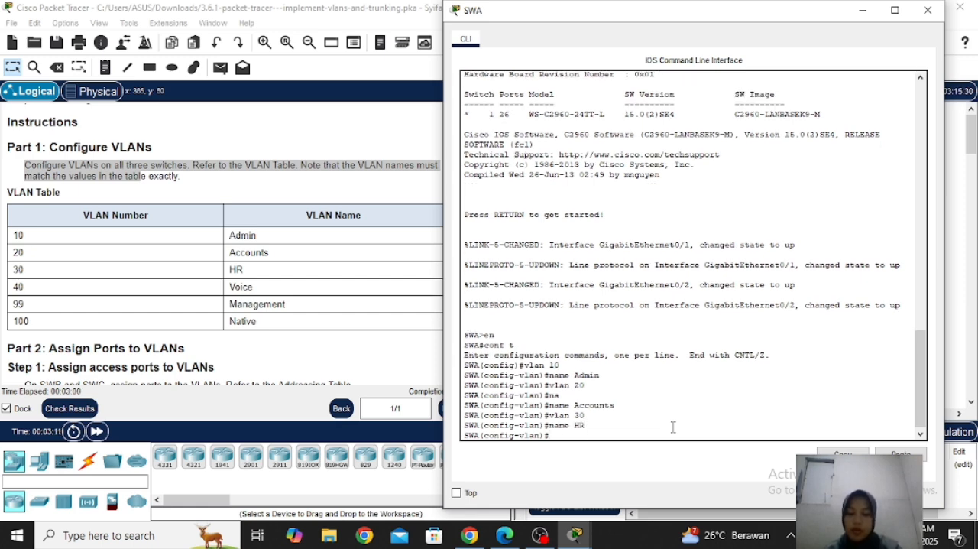
Create VLAN 40 on SWA and name it Voice
type("vl")
key("Tab")
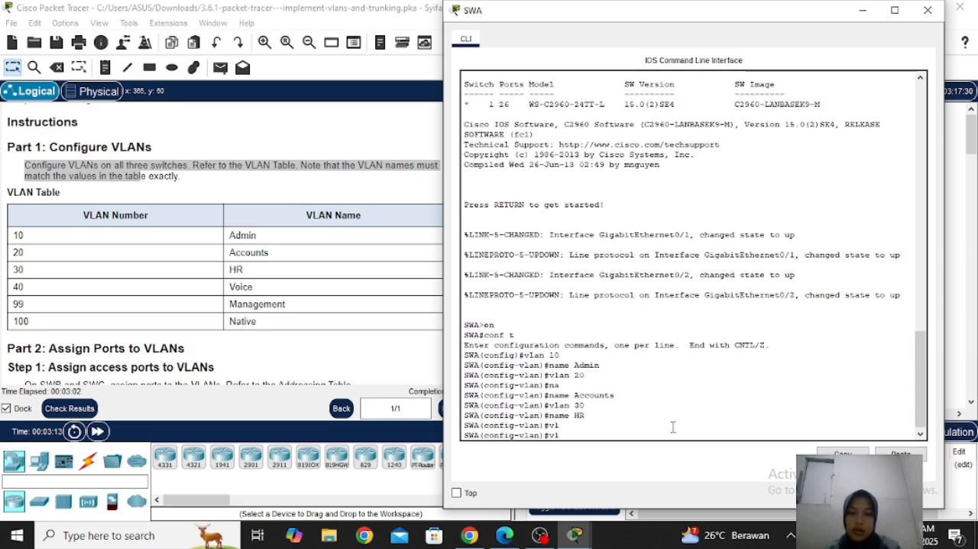
type("40")
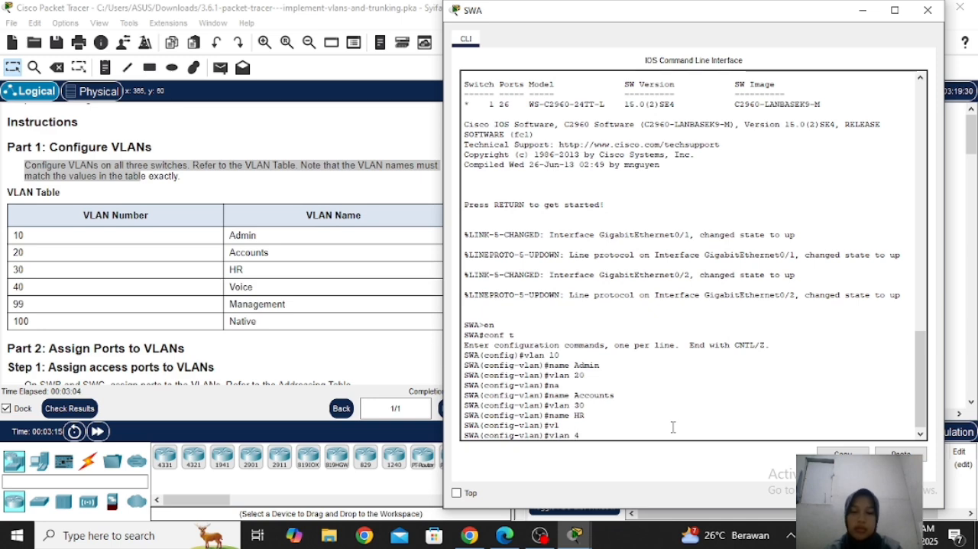
key("Return")
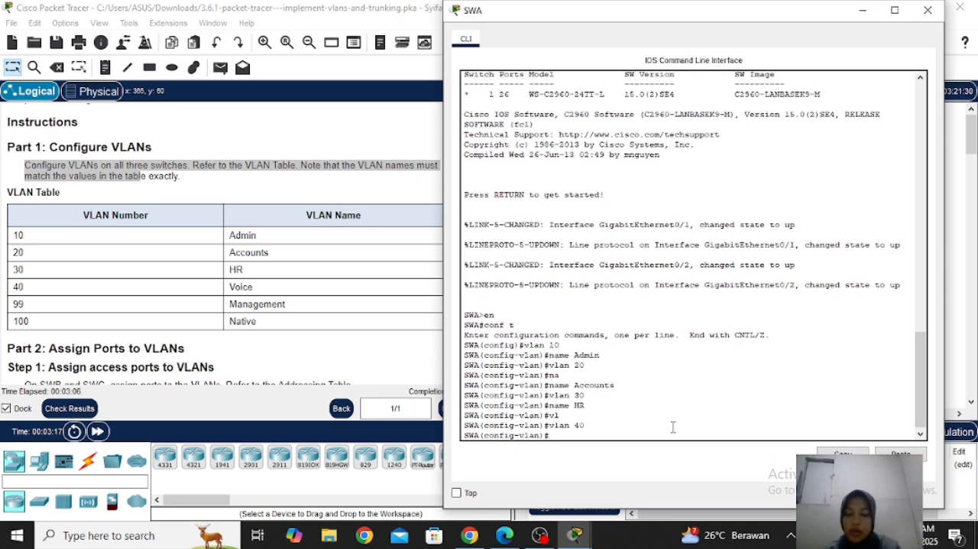
type("Voice")
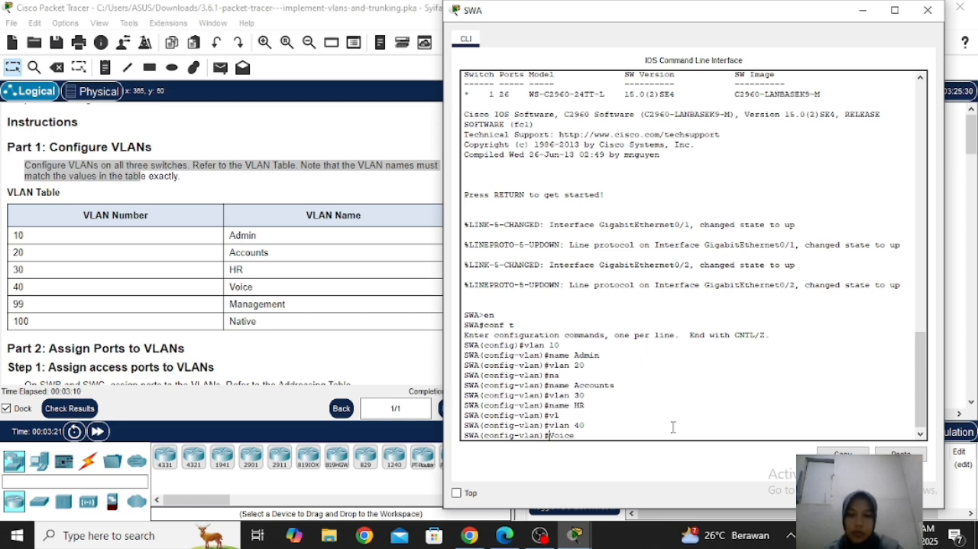
key("Home")
type("name")
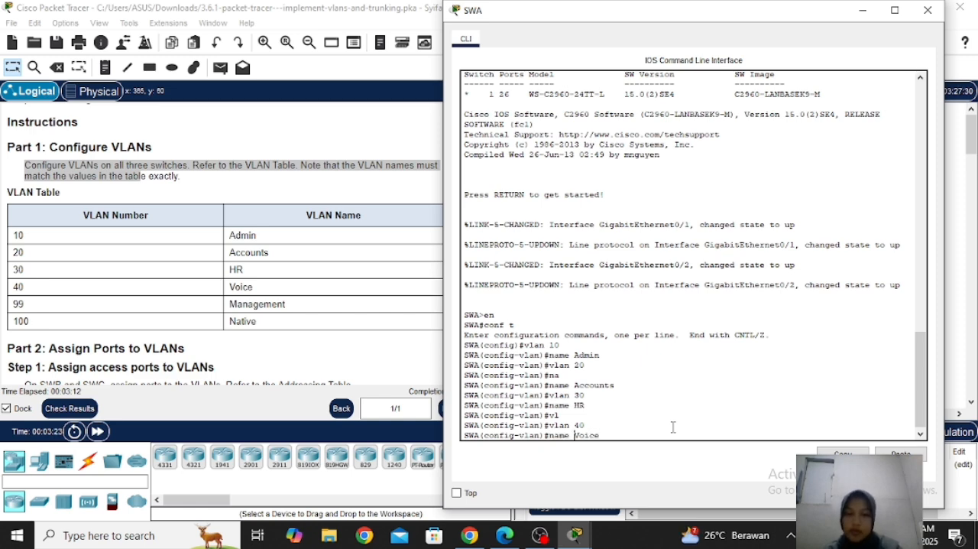
key("Return")
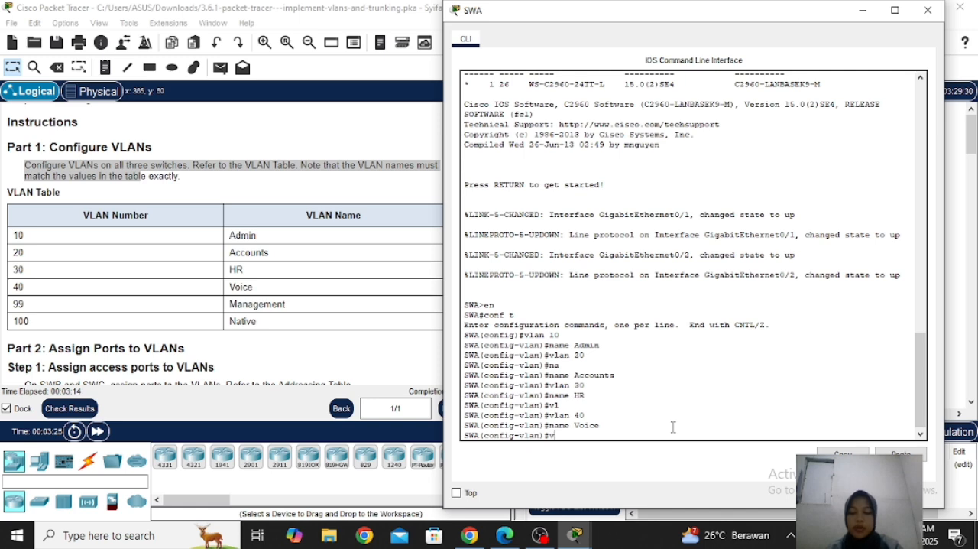
Create VLAN 99 on SWA and name it Management
type("vlan 99")
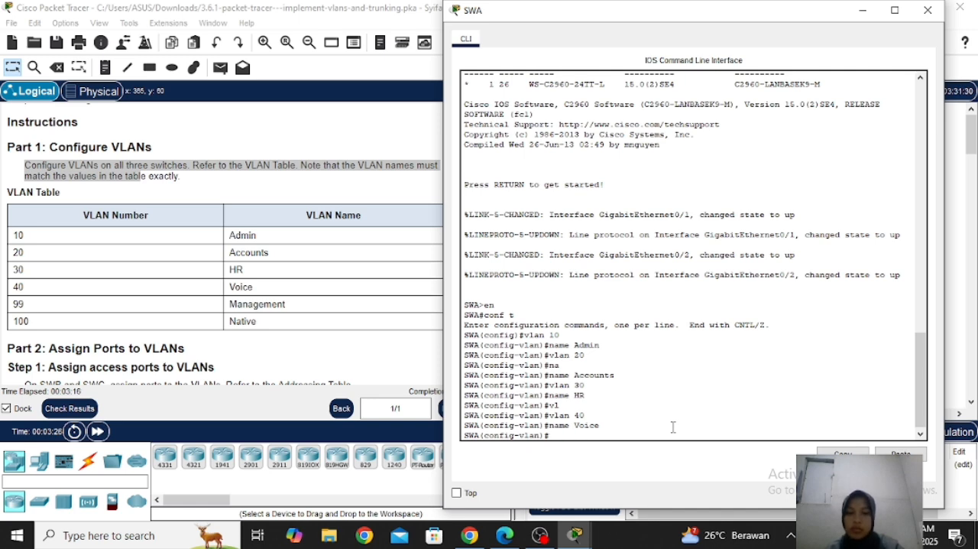
key("Return")
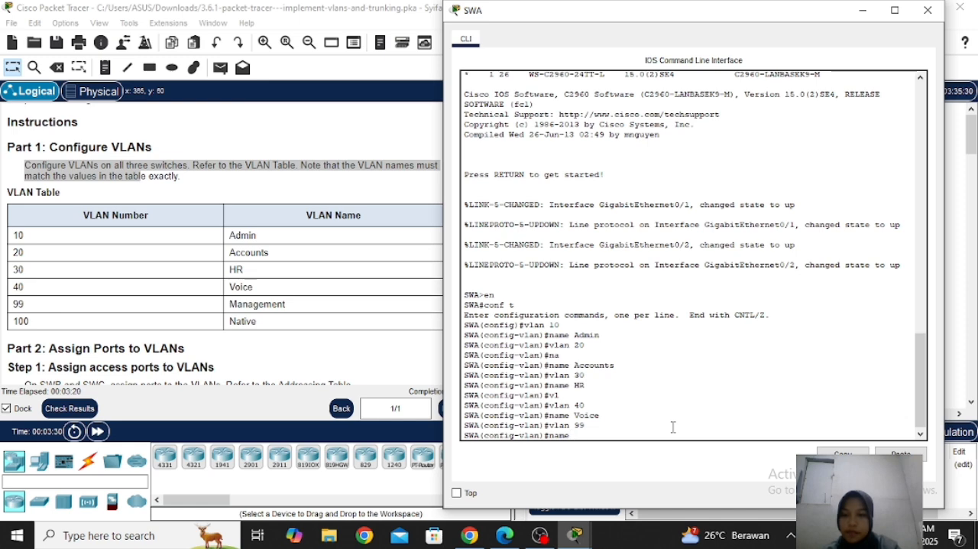
type("name Man")
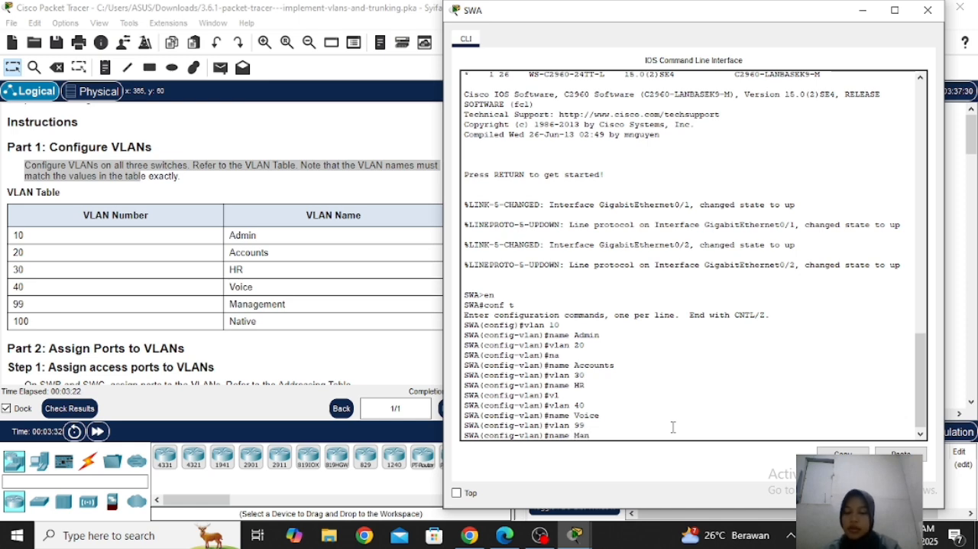
type("agement")
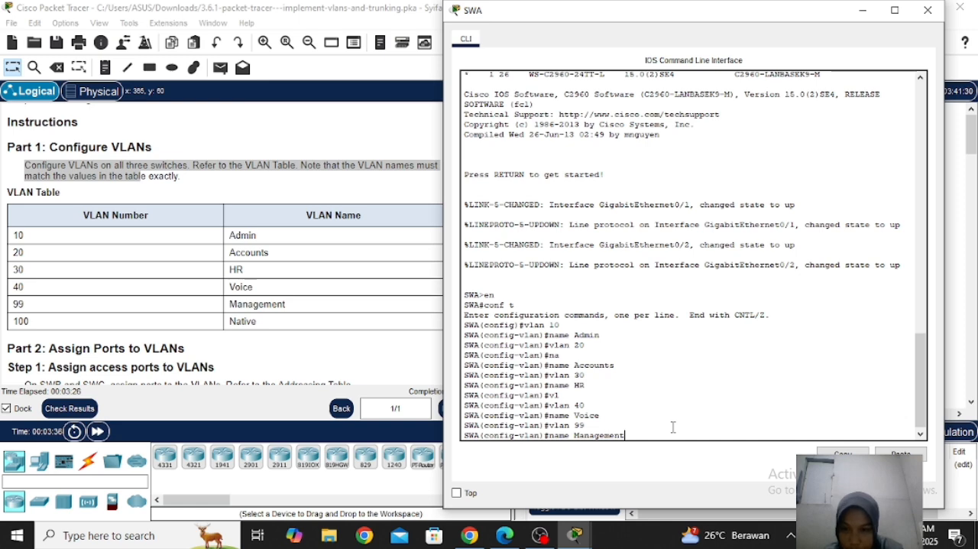
key("Return")
Create VLAN 100 on SWA, name it Native, and close the switch's command line window
type("vlan 100")
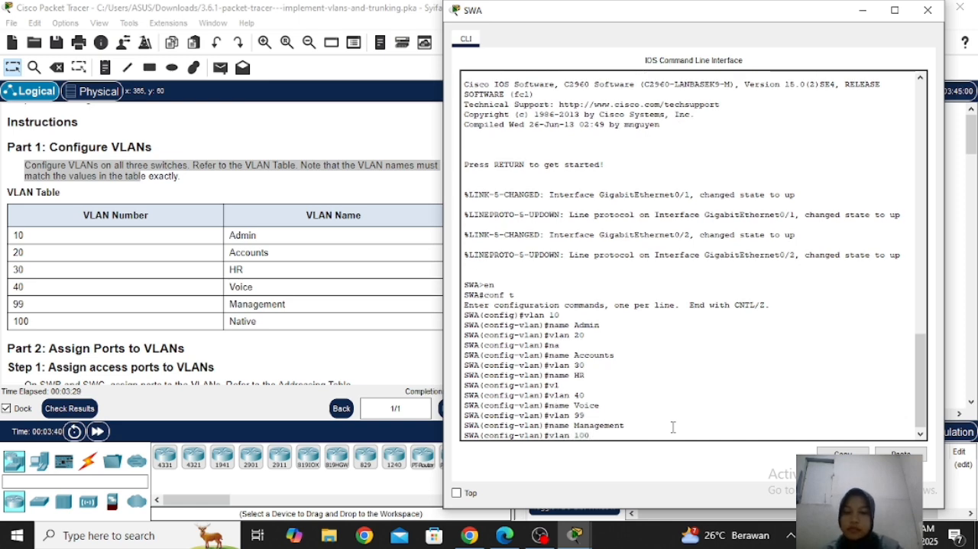
key("Return")
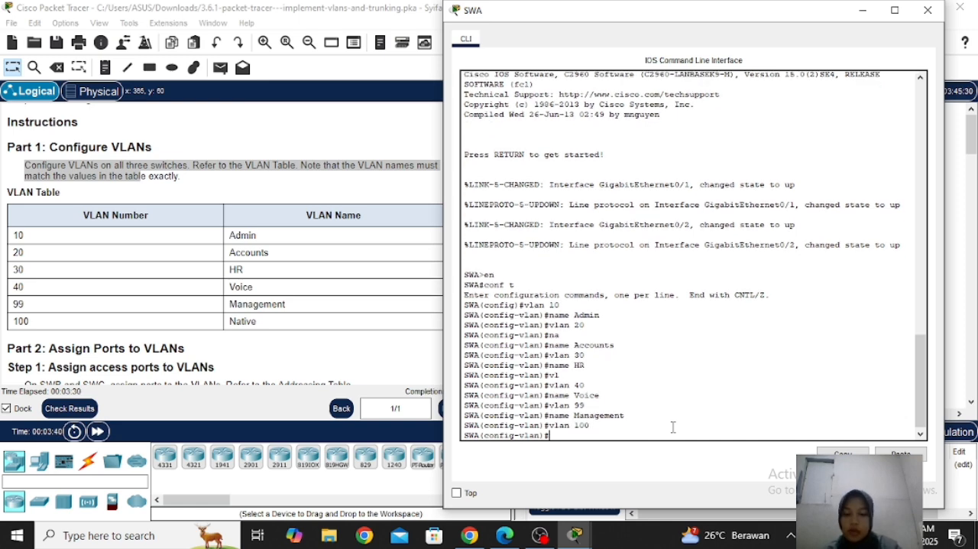
type("name ")
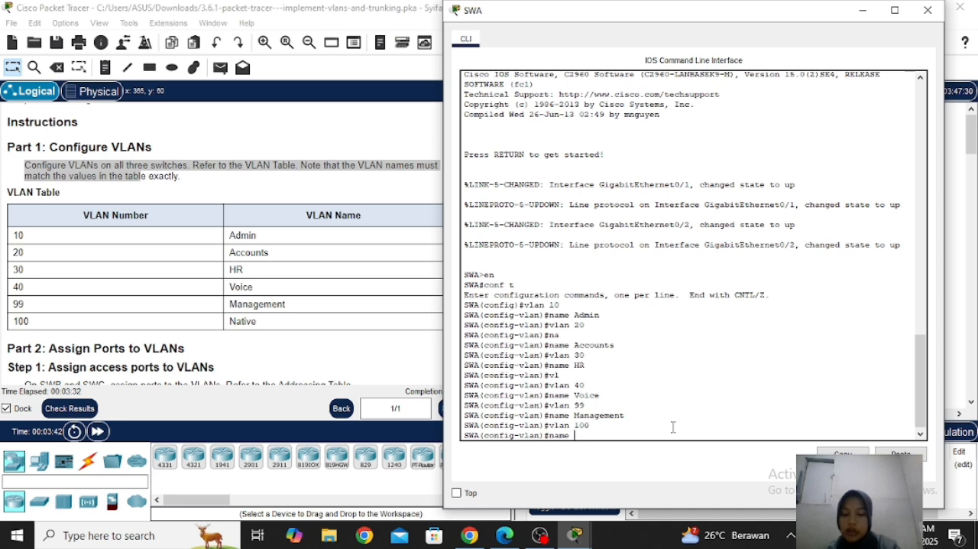
type("Native")
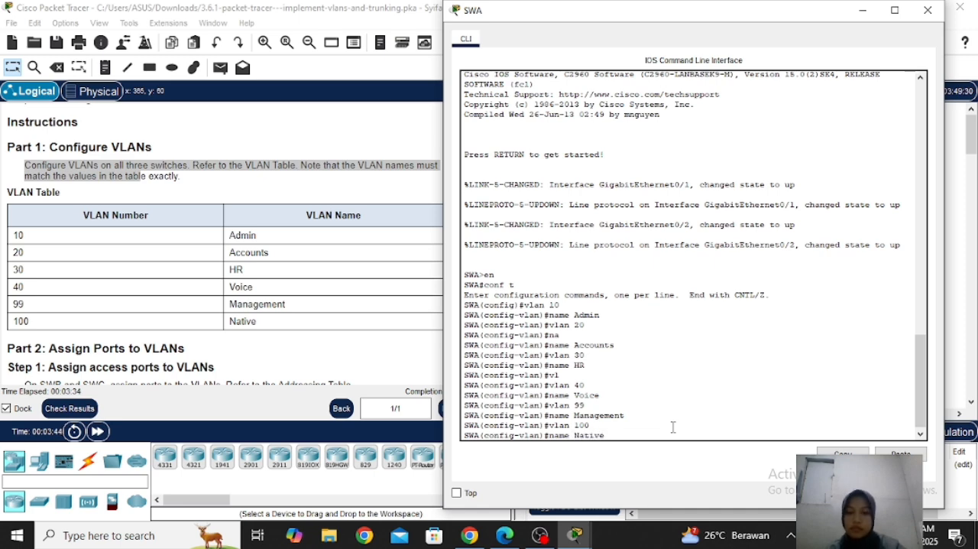
key("Return")
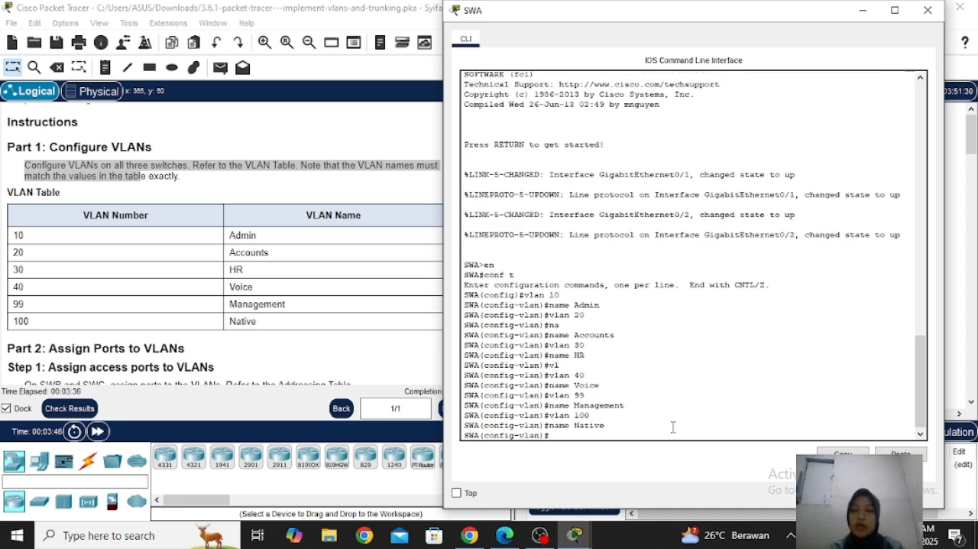
left_click(928, 10)
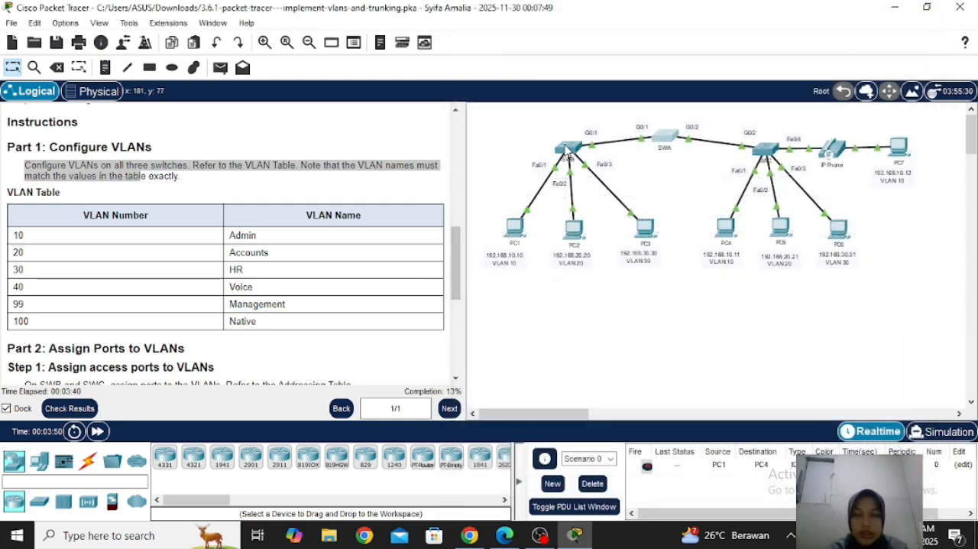
Open the SWB command line beside the VLAN Table and enter global configuration mode
left_click(568, 155)
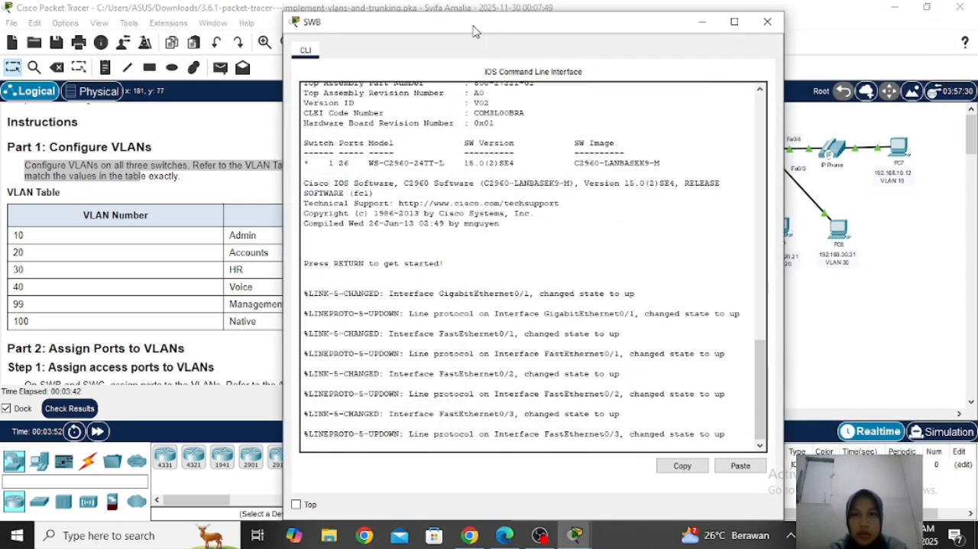
left_click_drag(473, 26, 682, 0)
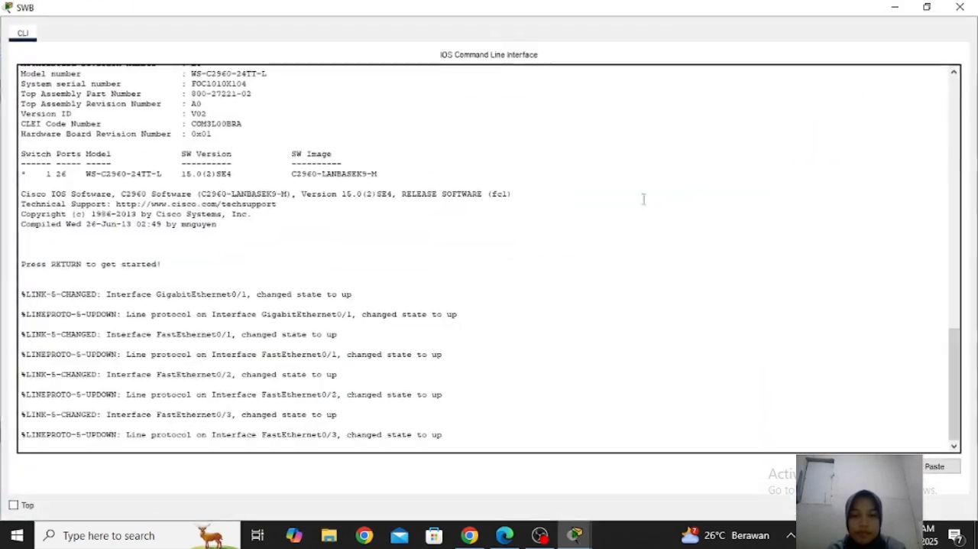
left_click(927, 7)
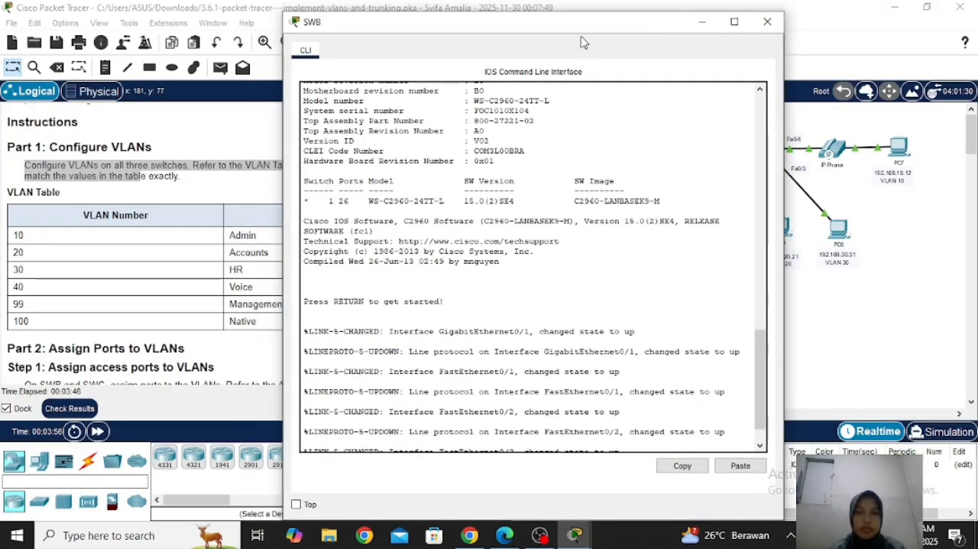
left_click_drag(581, 42, 766, 32)
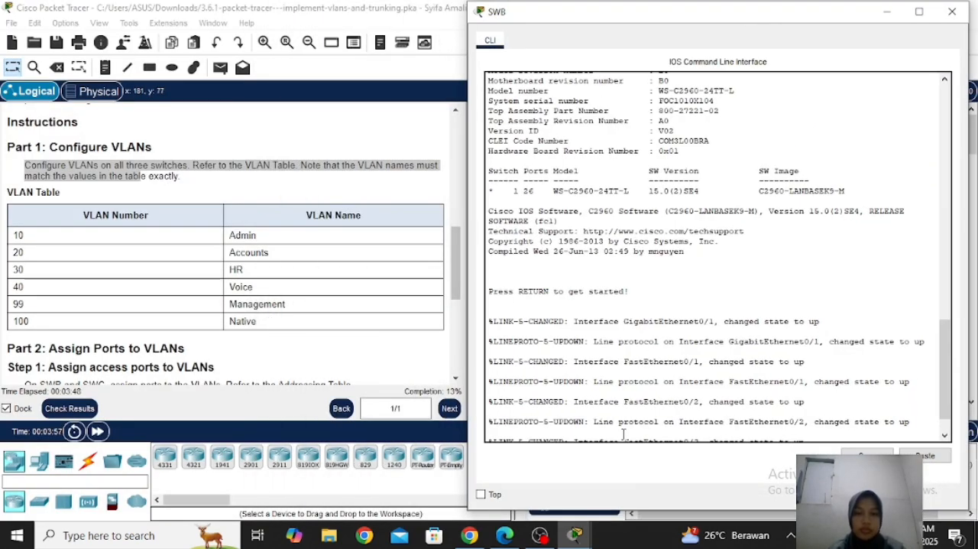
key("Return")
type("en")
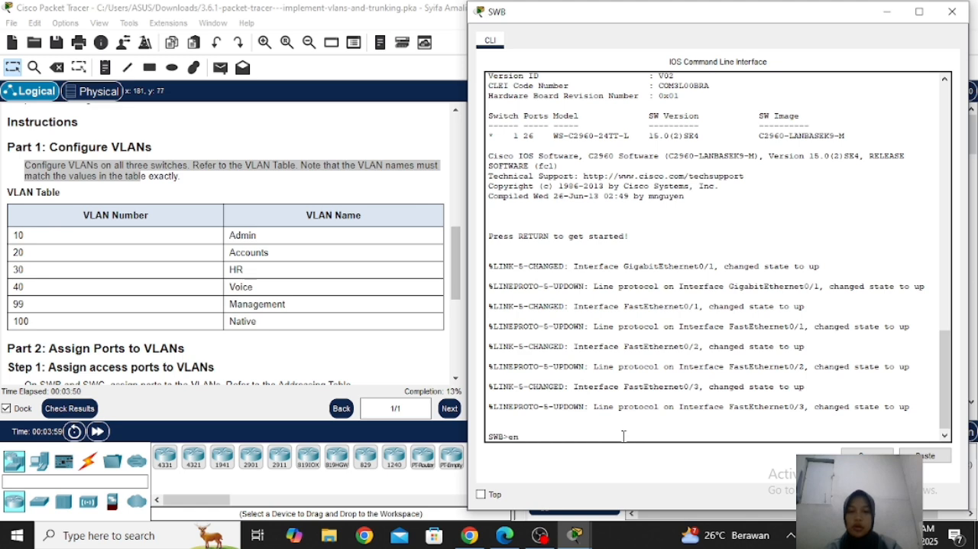
key("Return")
type("conf t")
key("Return")
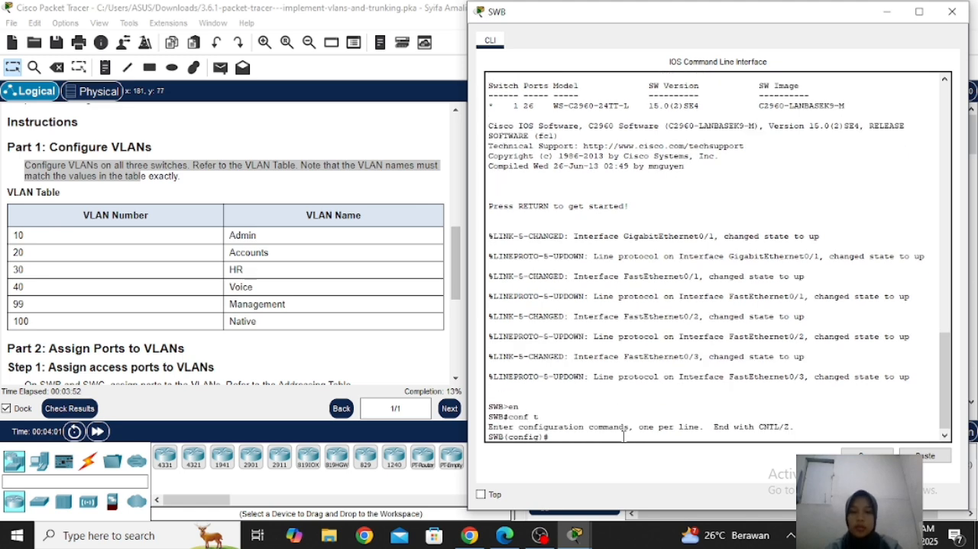
Create VLAN 10 on SWB and name it Admin
type("vlan 10")
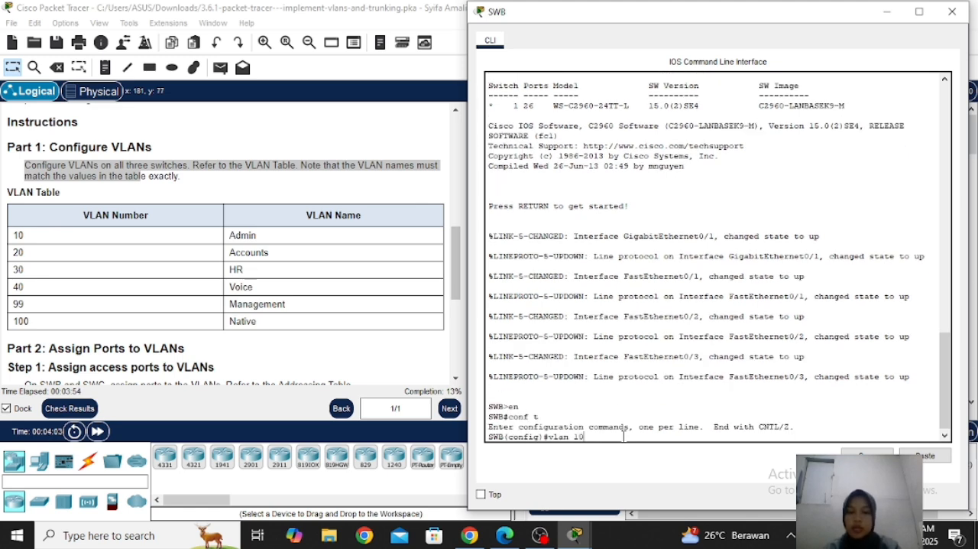
key("Return")
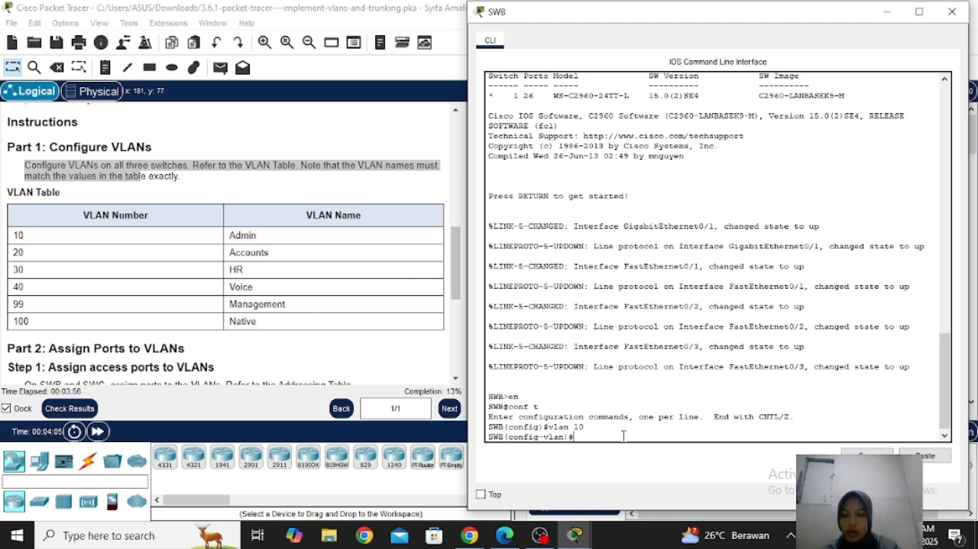
type("name AD")
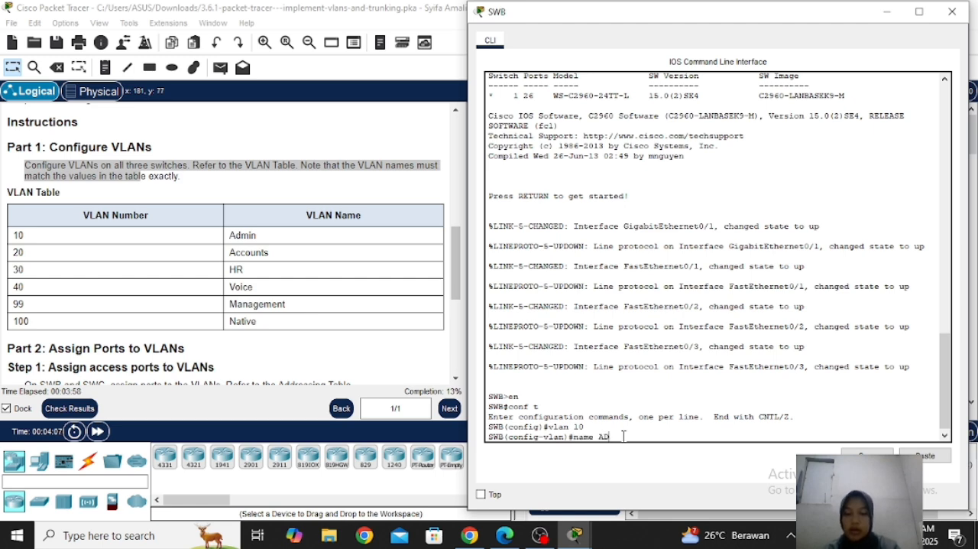
type("MIN")
key("BackSpace")
key("BackSpace")
key("BackSpace")
key("BackSpace")
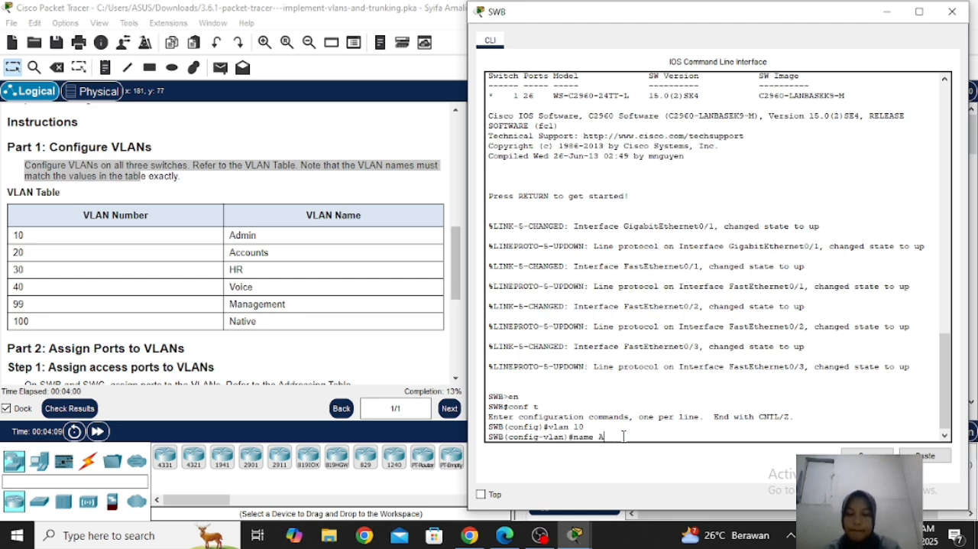
type("dmin")
key("Return")
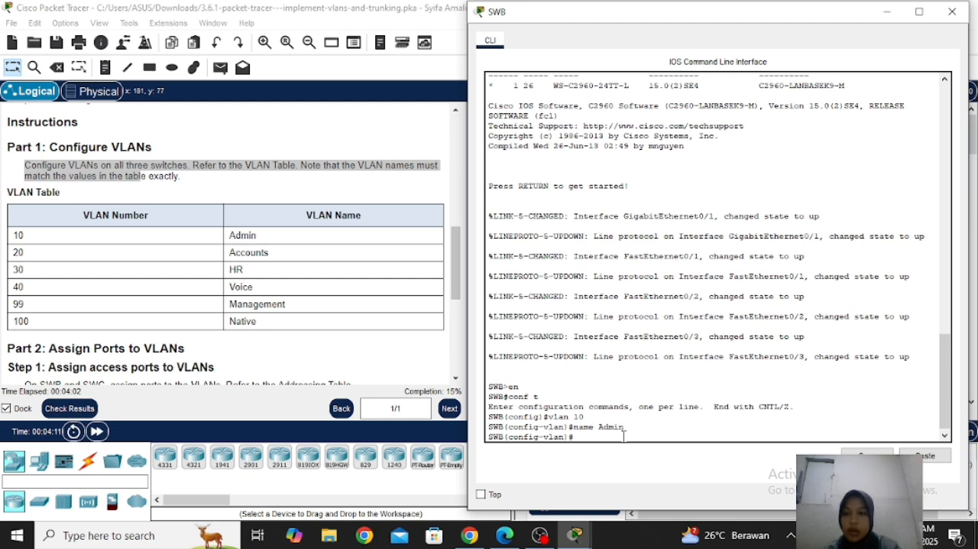
Create VLAN 20 on SWB and name it Accounts
type("vlan 20")
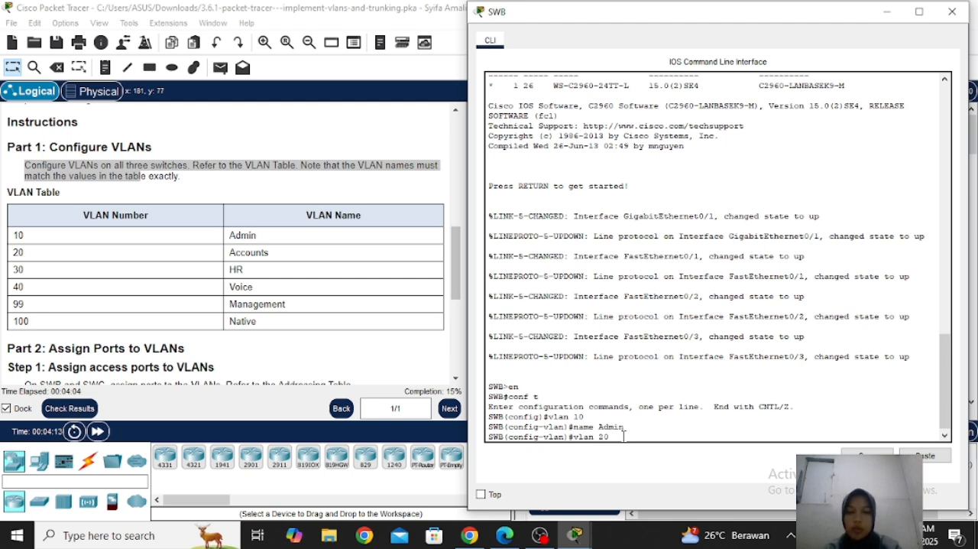
key("Return")
type("na")
key("Tab")
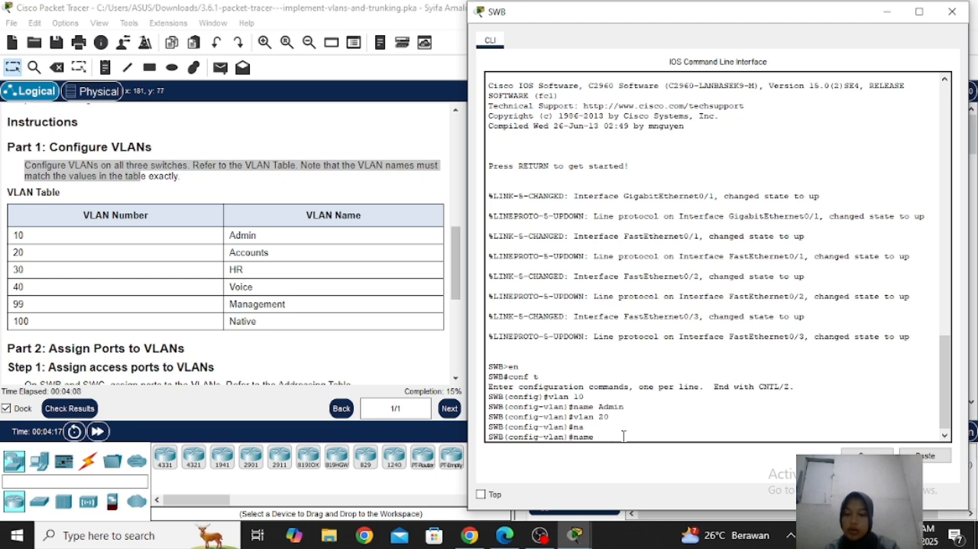
type("Ac")
key("BackSpace")
key("BackSpace")
type("c")
key("Tab")
type("ao")
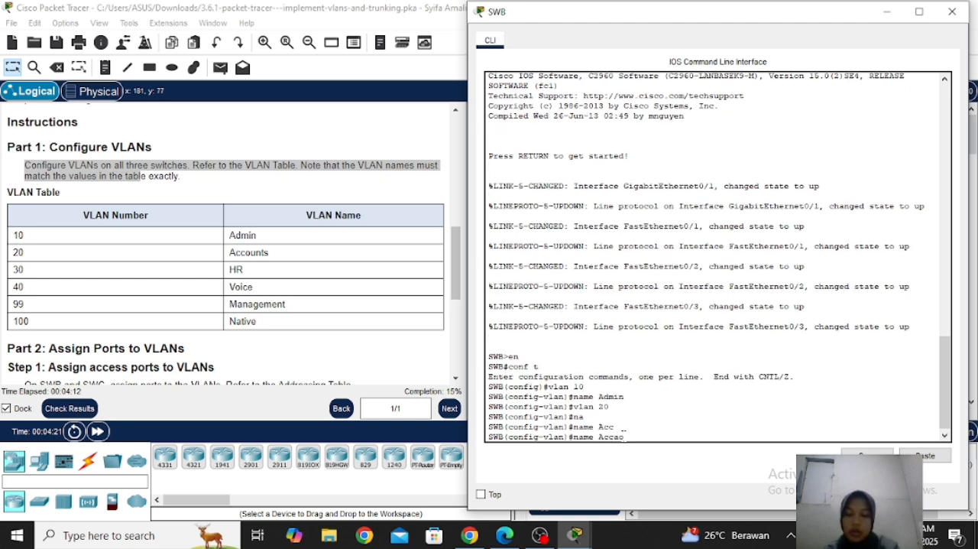
type("unts")
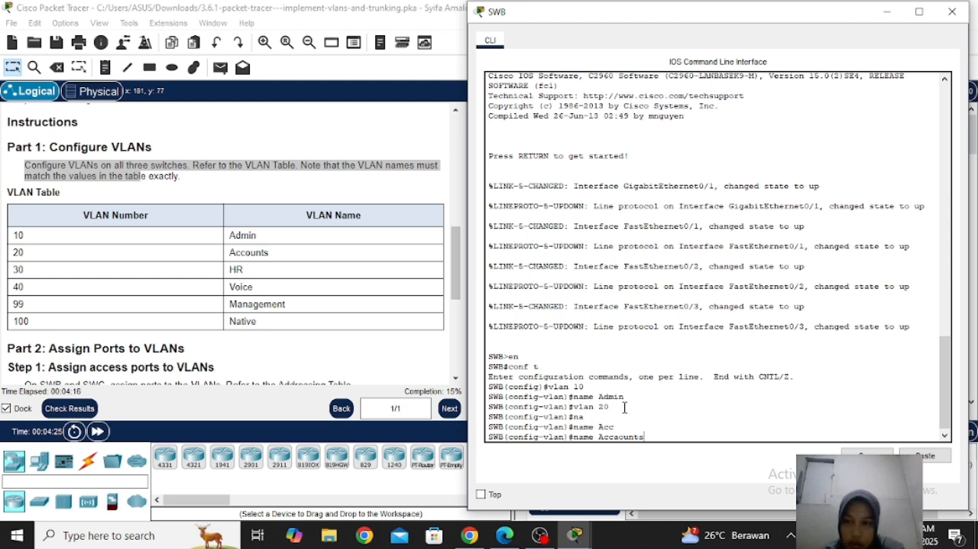
key("Left")
key("Left")
key("Left")
key("BackSpace")
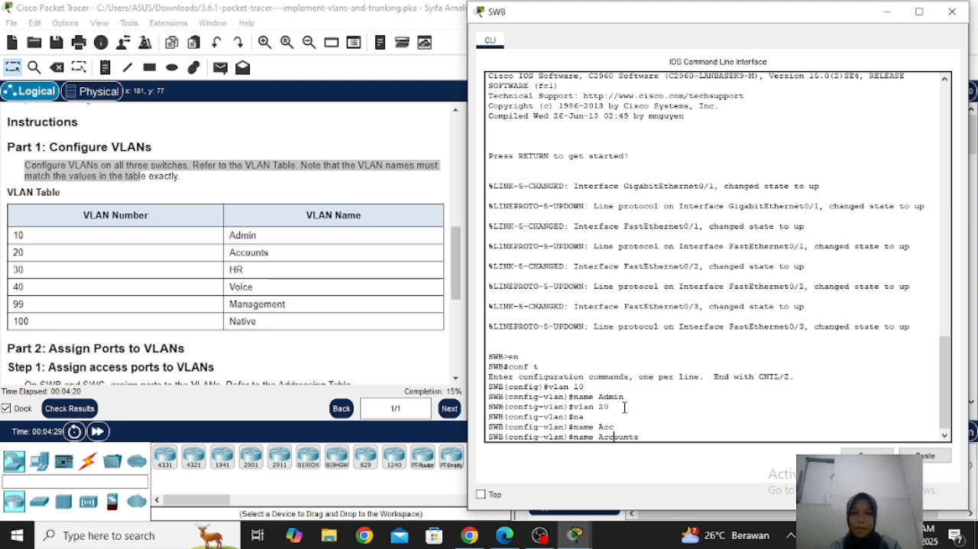
key("Return")
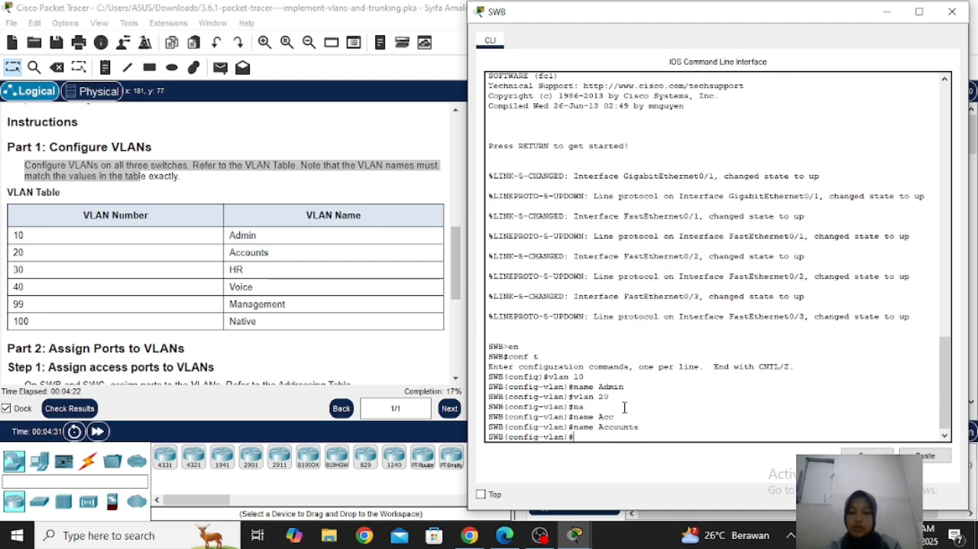
Create VLAN 30 on SWB and name it HR
type("vlan")
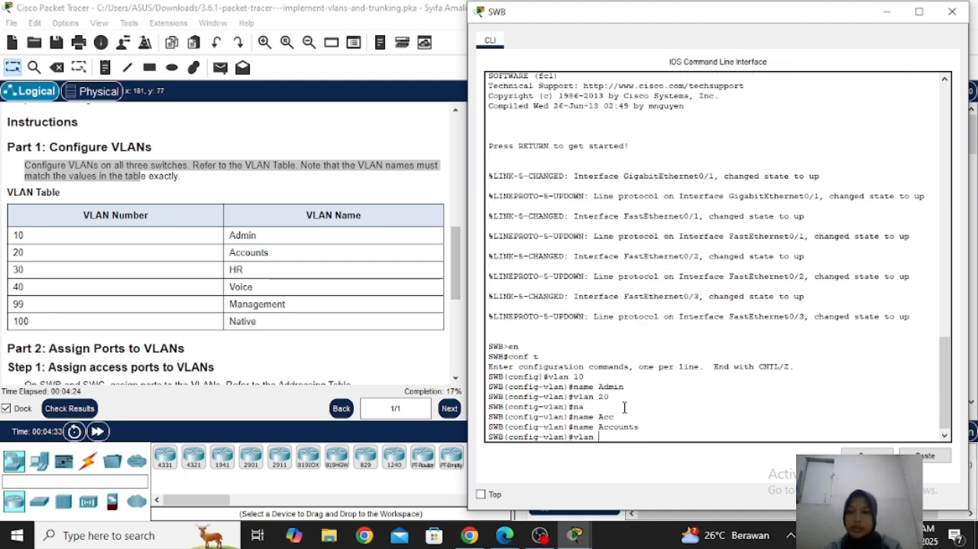
type(" 30")
key("Return")
type("nam")
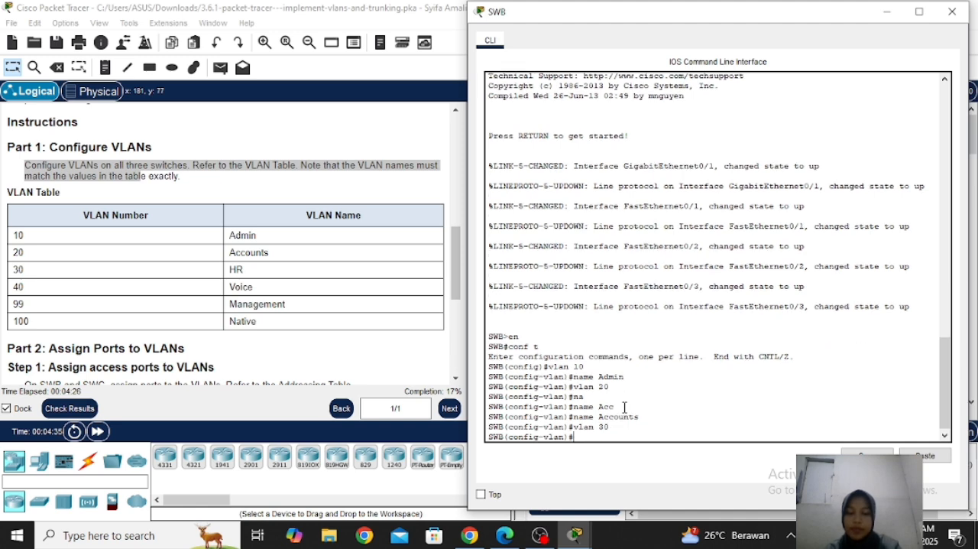
type("e ")
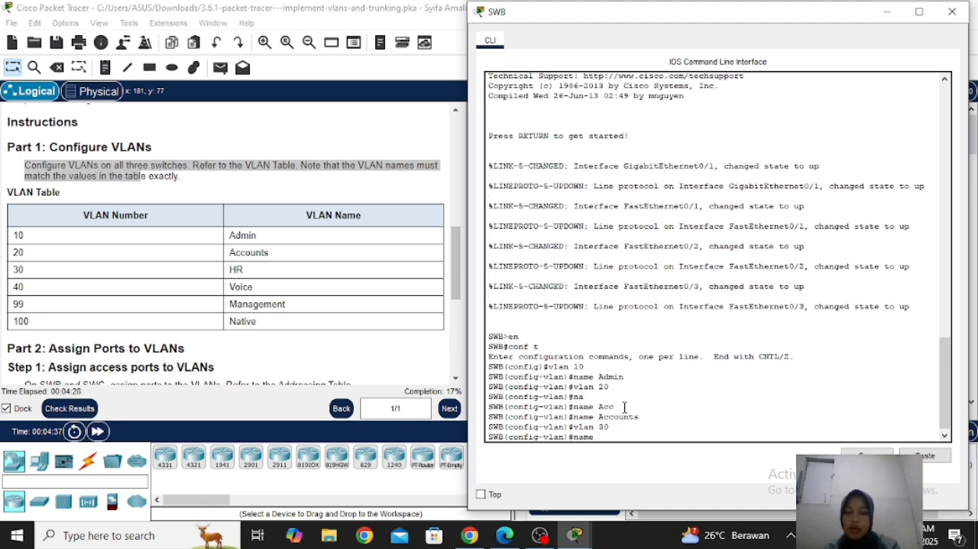
type("HR")
key("Return")
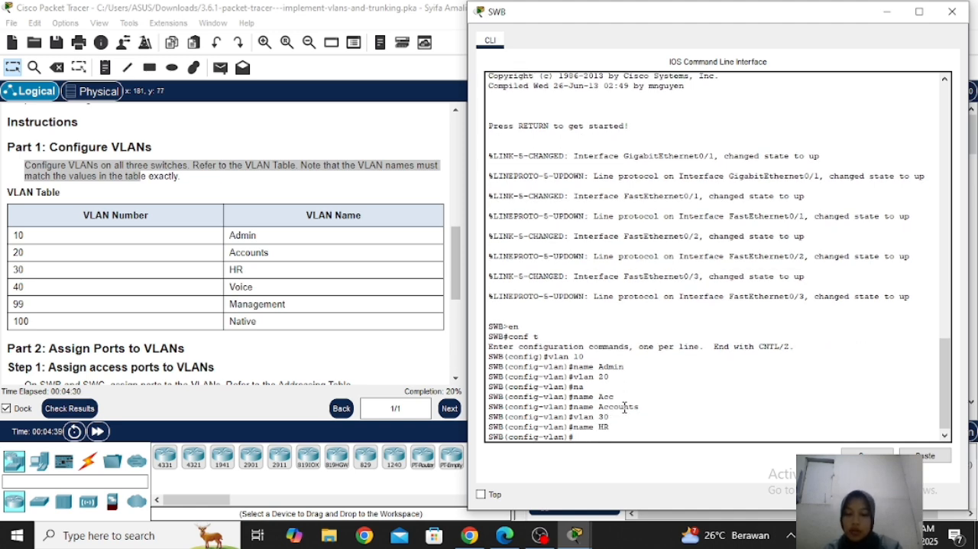
Create VLAN 40 on SWB and name it Voice
type("vlan")
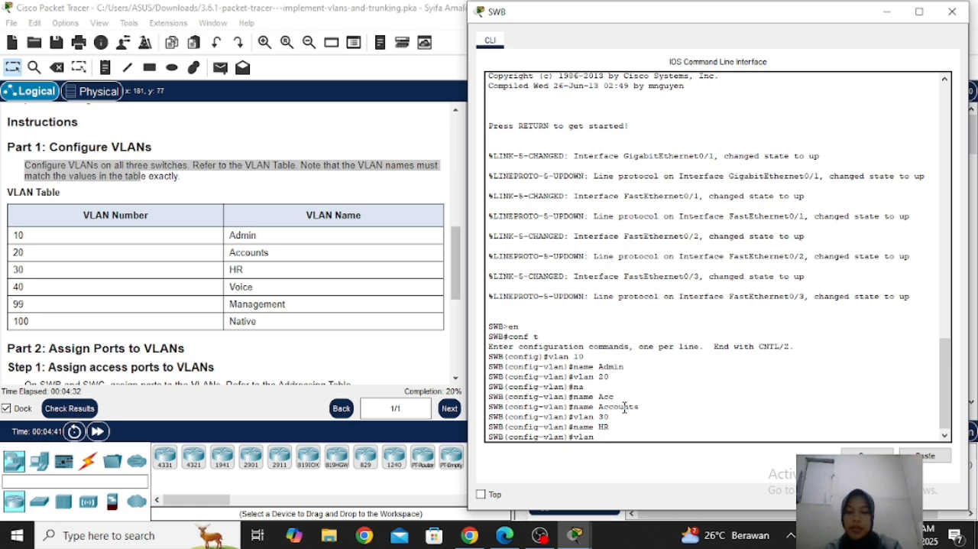
type(" 40")
key("Return")
type("name Vo")
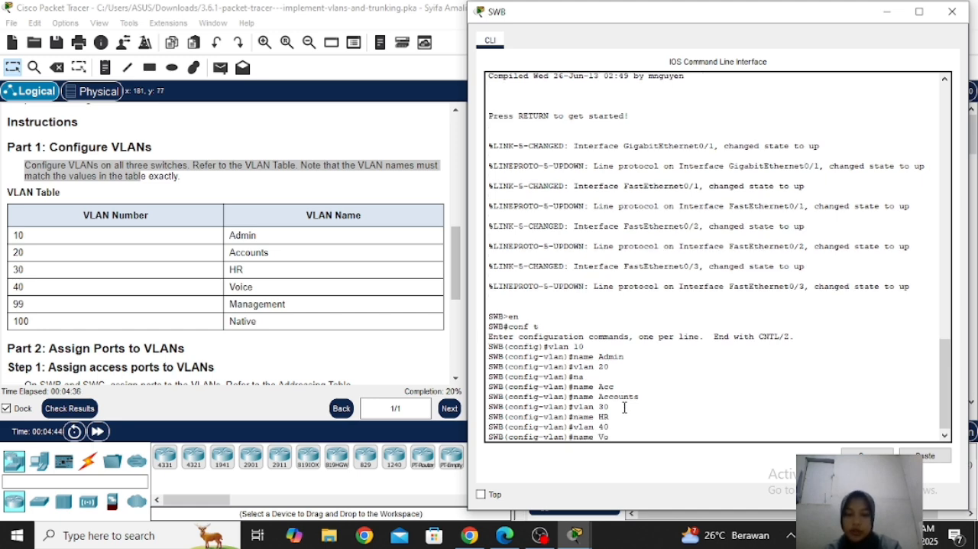
type("ice")
key("Return")
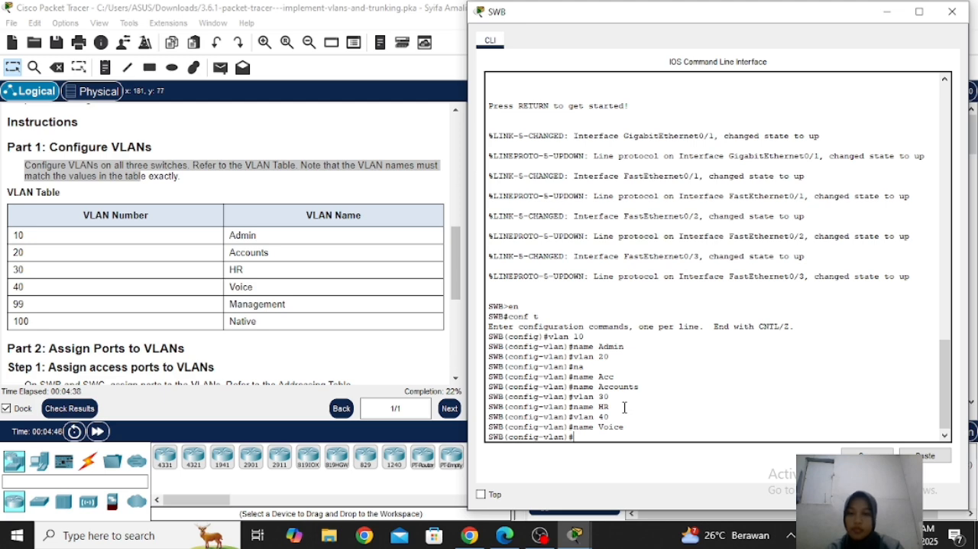
Create VLAN 99 on SWB and name it Management
type("vlan 99")
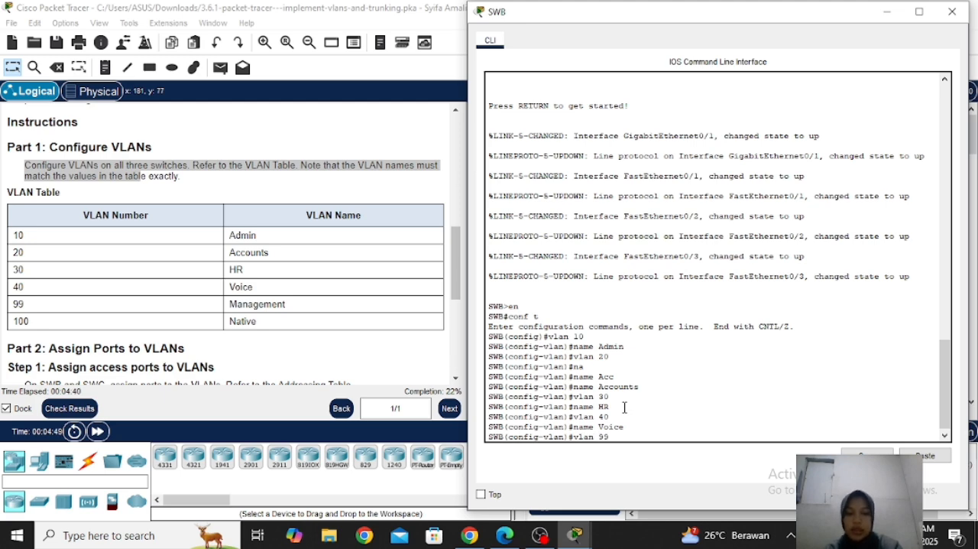
key("Return")
type("name")
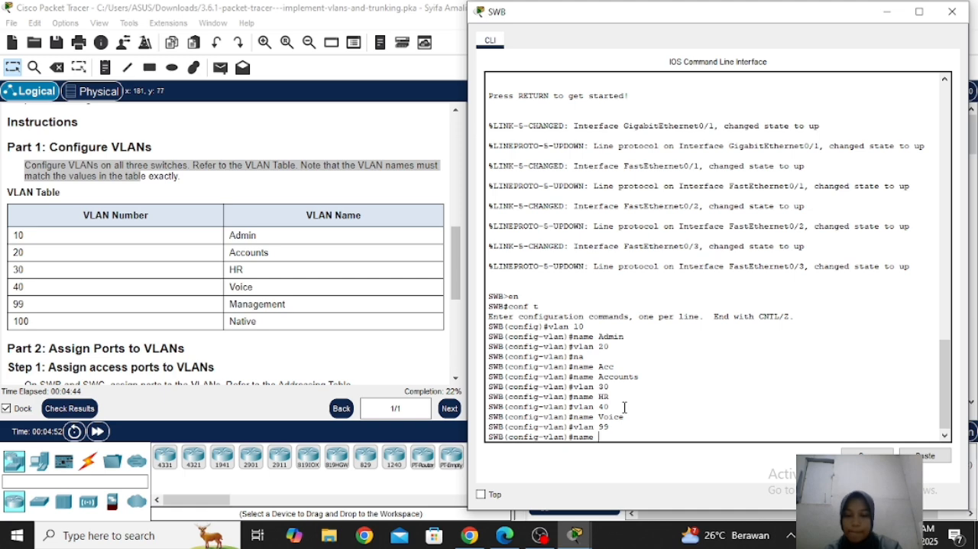
type("emen")
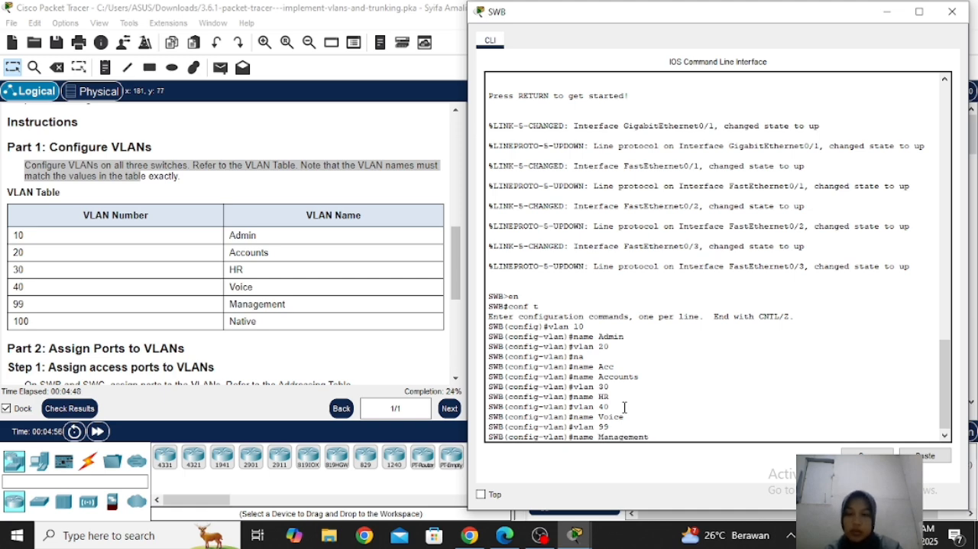
type("t")
key("Return")
Create VLAN 100 on SWB, name it Native, and close the switch's window
type("vlan 100")
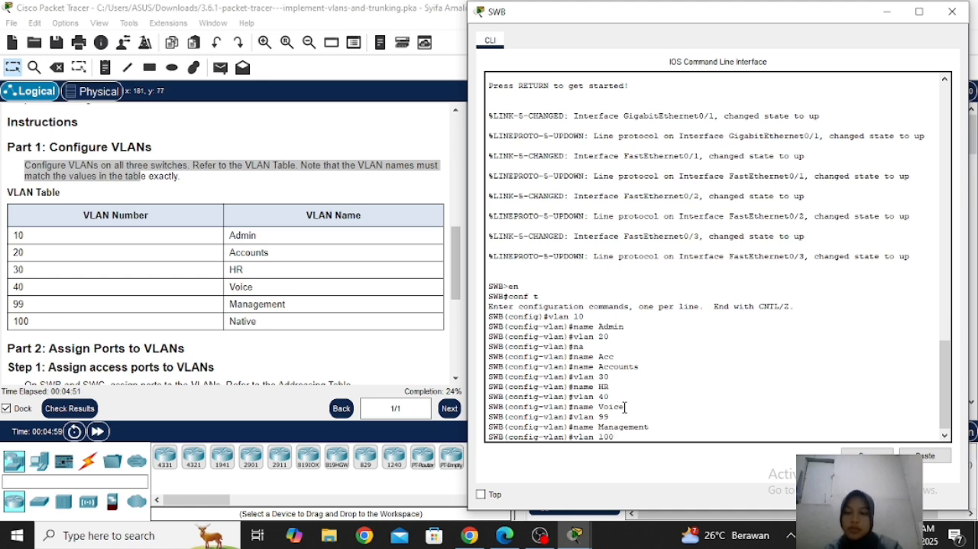
key("Return")
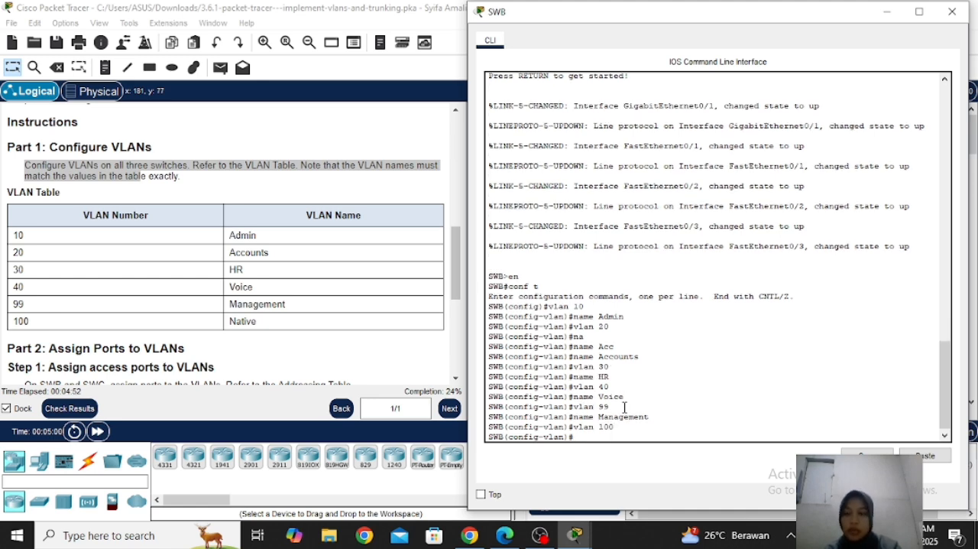
type("name Native")
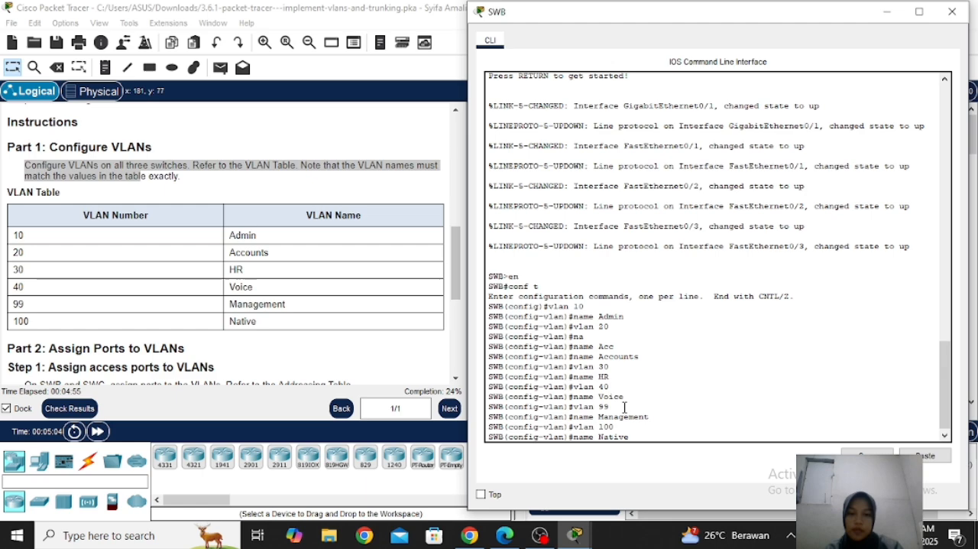
key("Return")
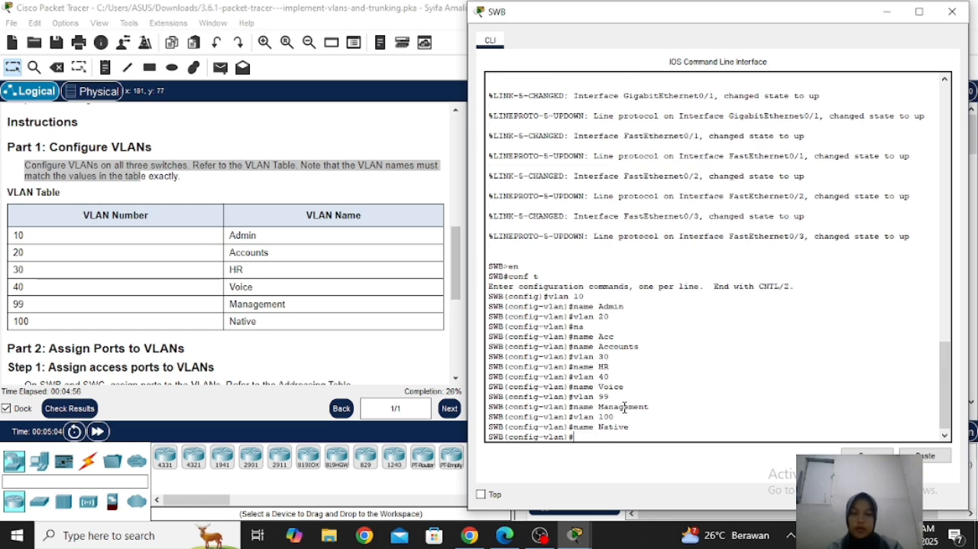
left_click(952, 13)
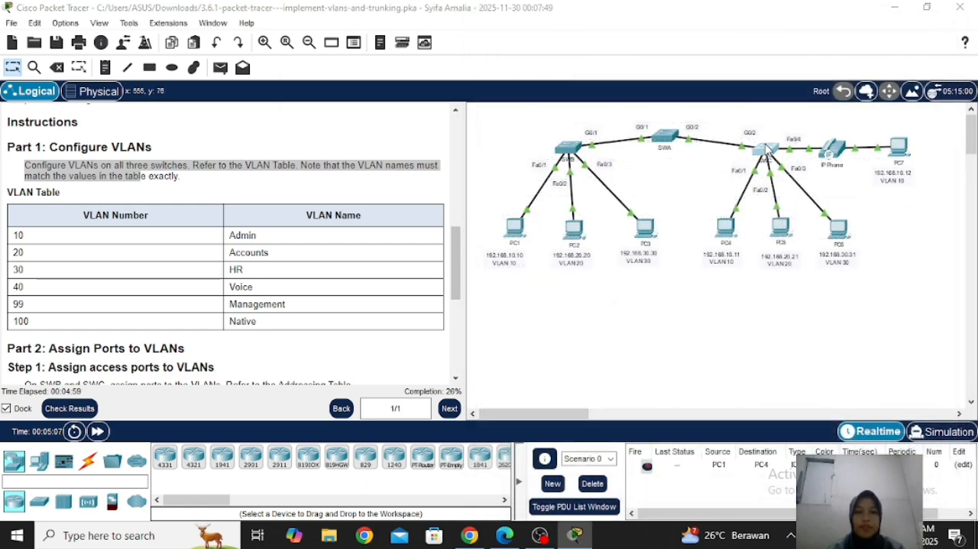
Open the command line of SWC beside the instructions and enter global configuration mode
left_click(768, 149)
left_click_drag(540, 38, 704, 32)
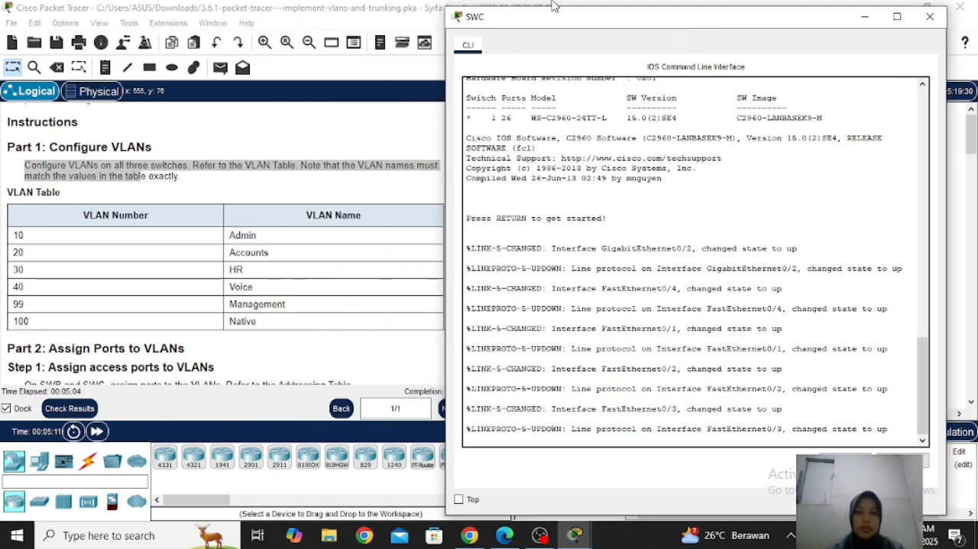
left_click_drag(558, 23, 586, 24)
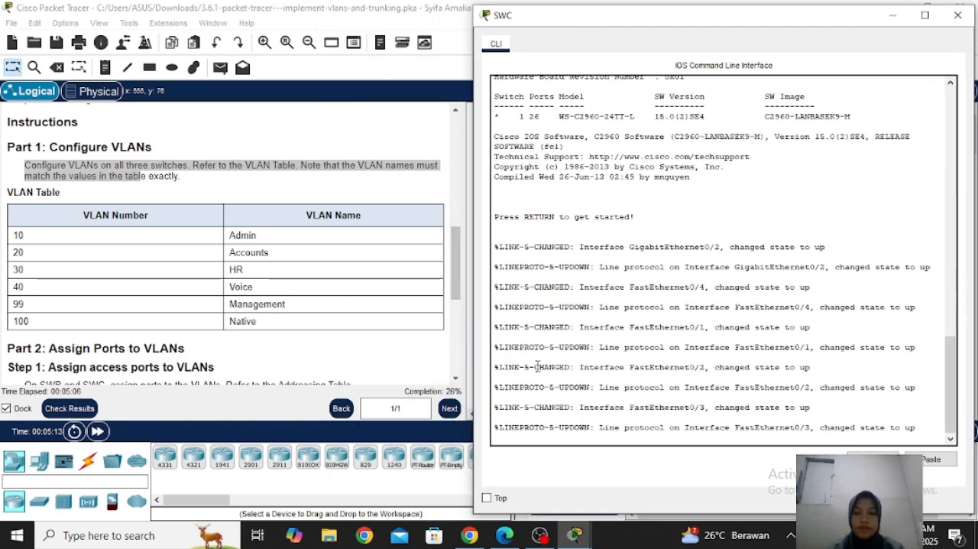
key("Return")
type("en")
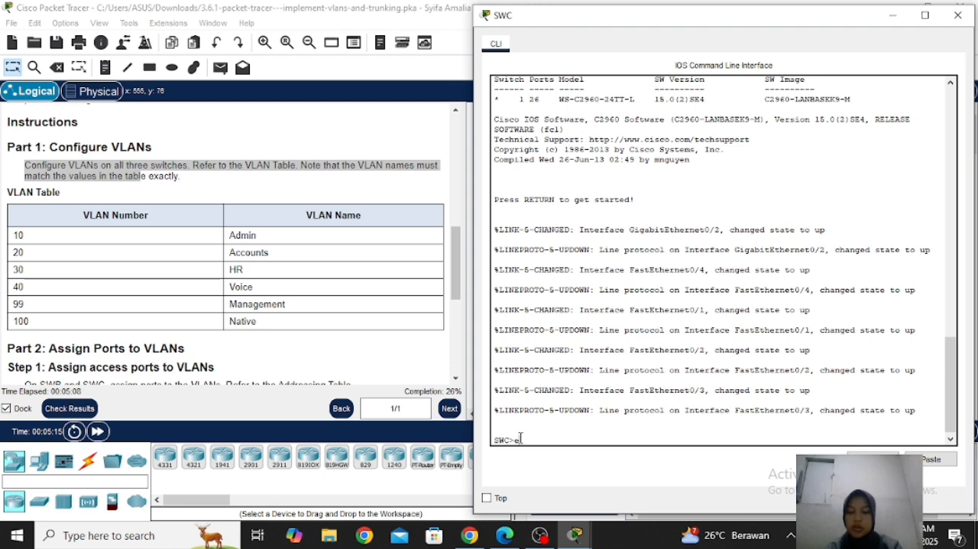
key("Return")
type("conf t")
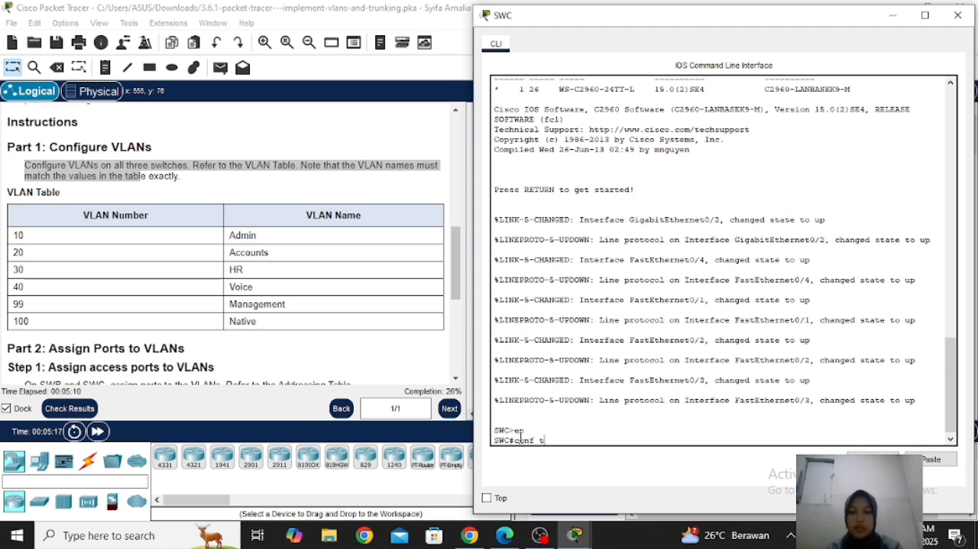
key("Return")
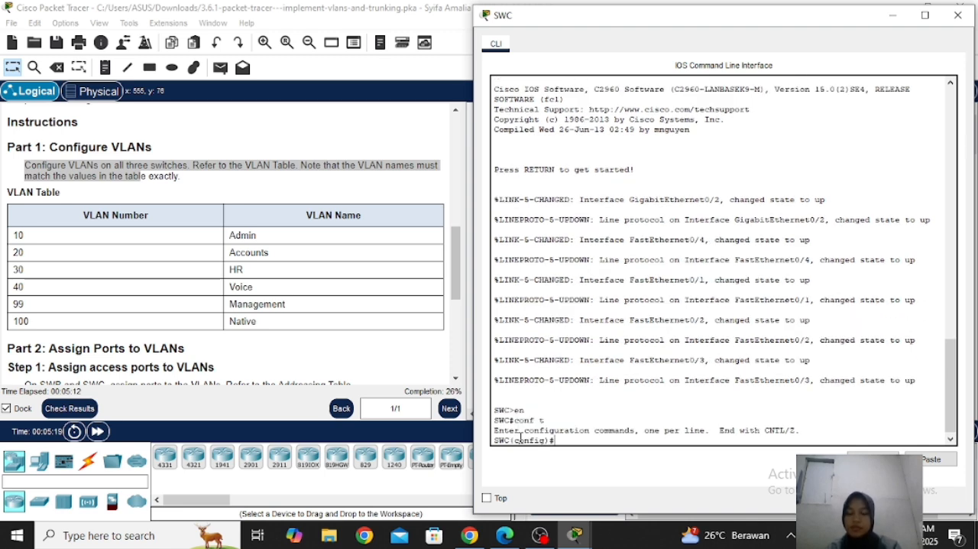
Create VLAN 10 on SWC and name it Admin
type("vlan 10")
key("Return")
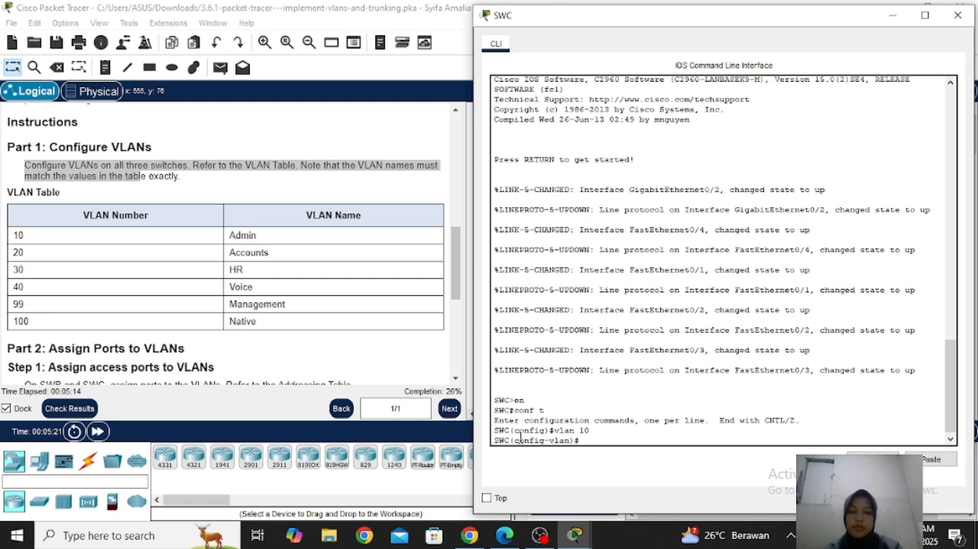
type("n")
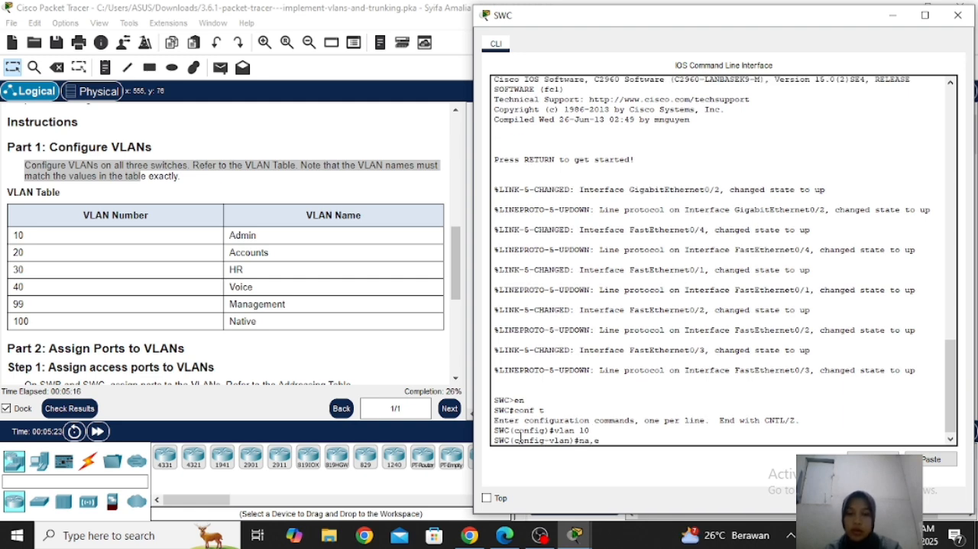
type("a,e")
key("BackSpace")
type("e A")
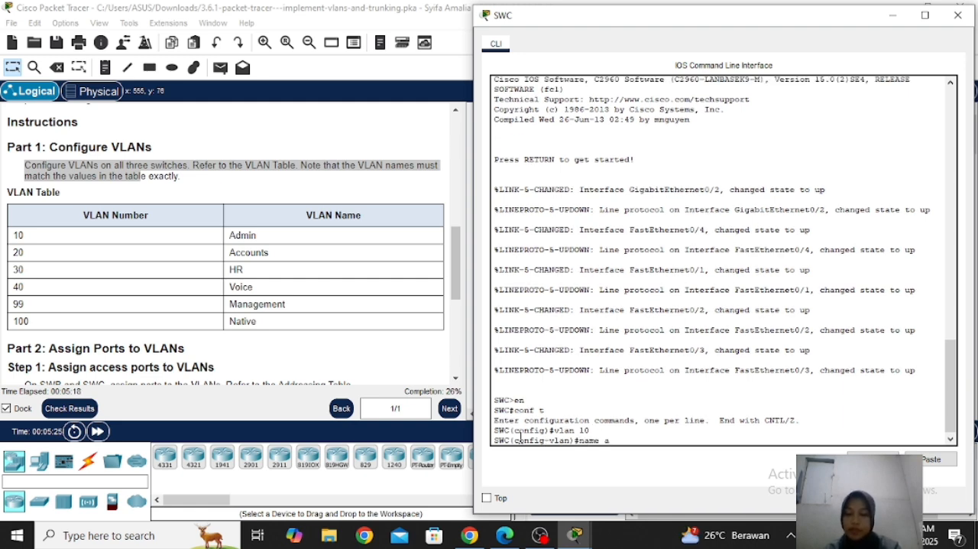
type("dmin")
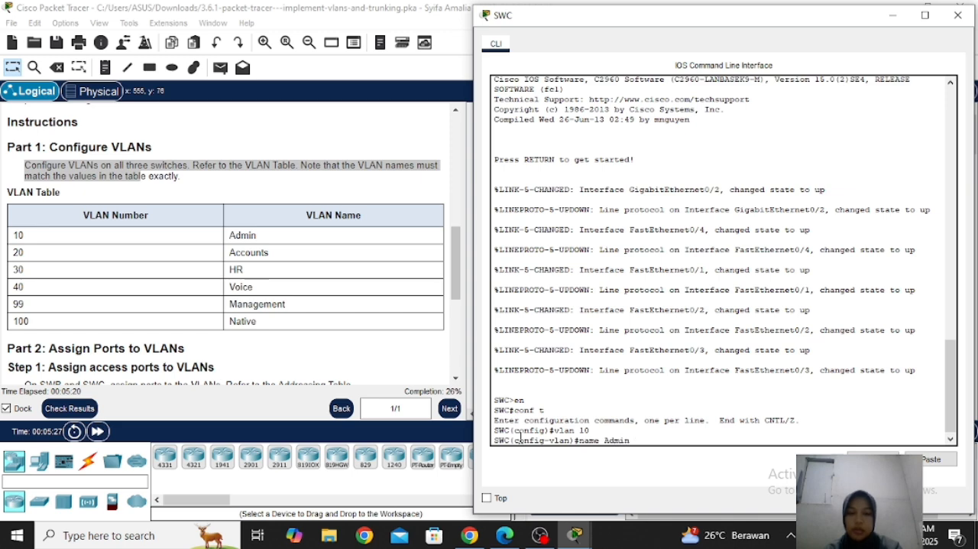
key("Return")
Create VLAN 20 on SWC and name it Accounts
type("vlan)#vlan")
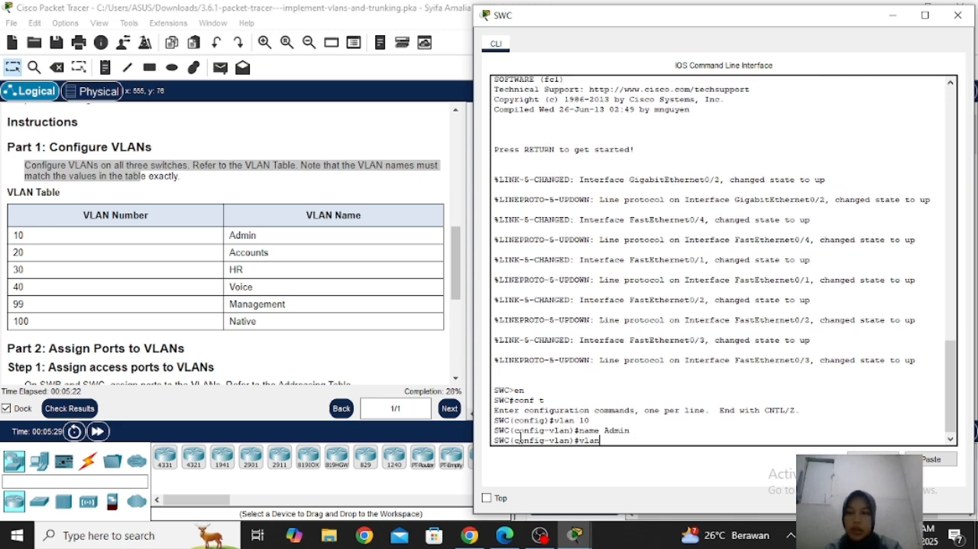
type(" 20")
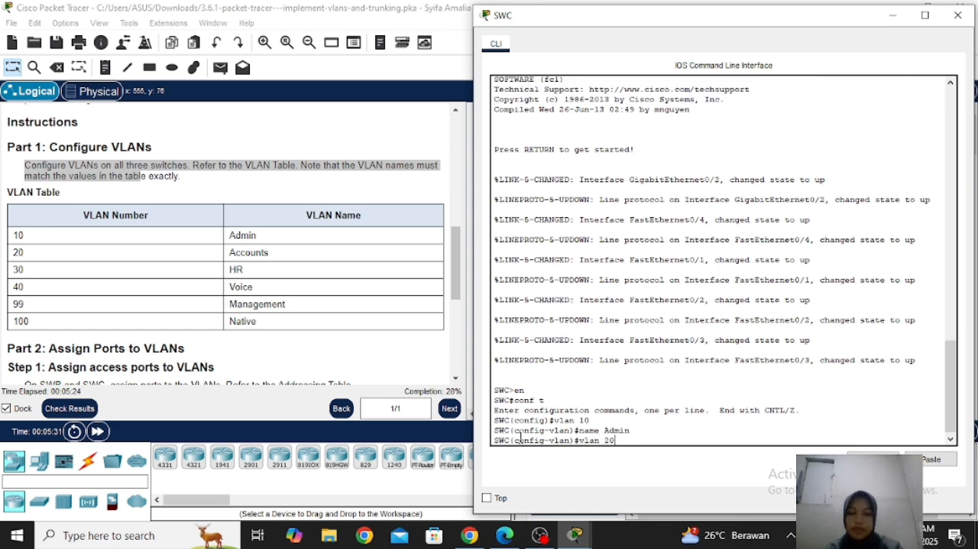
key("Return")
type("name")
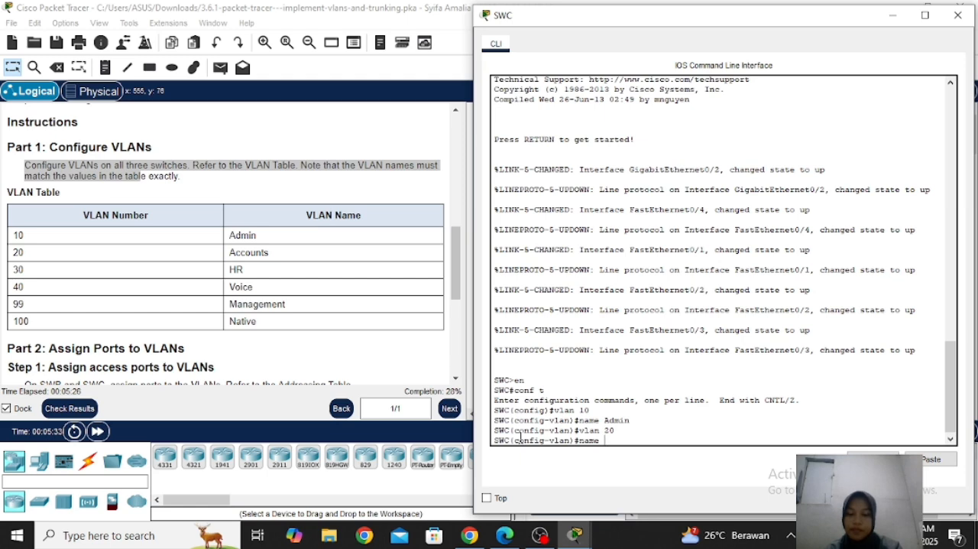
type(" Accounts")
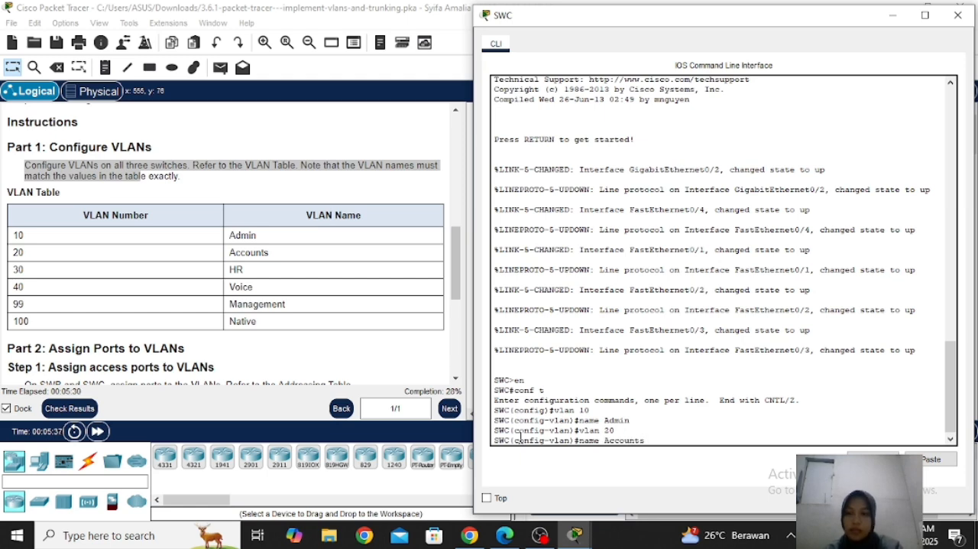
key("Return")
Create VLAN 30 on SWC and name it HR
type("vlan 30")
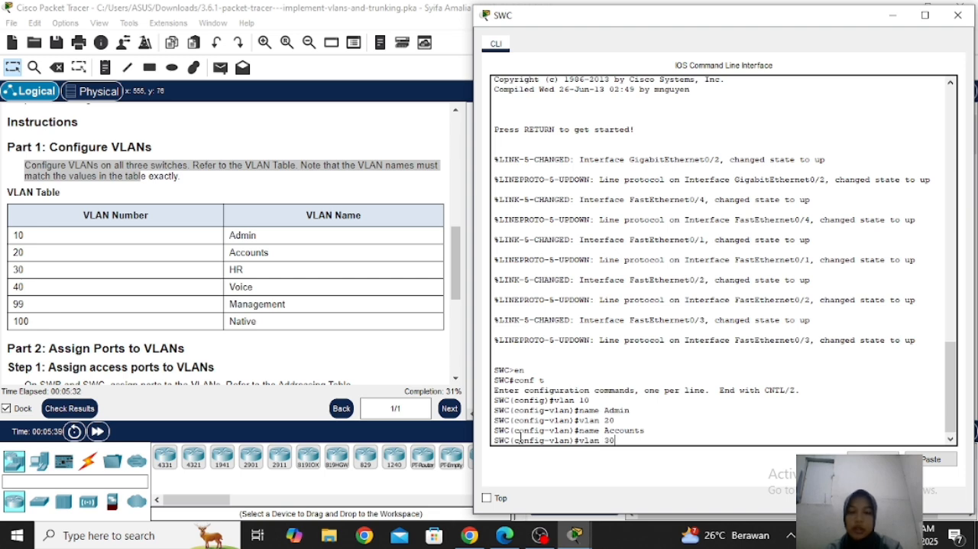
key("Return")
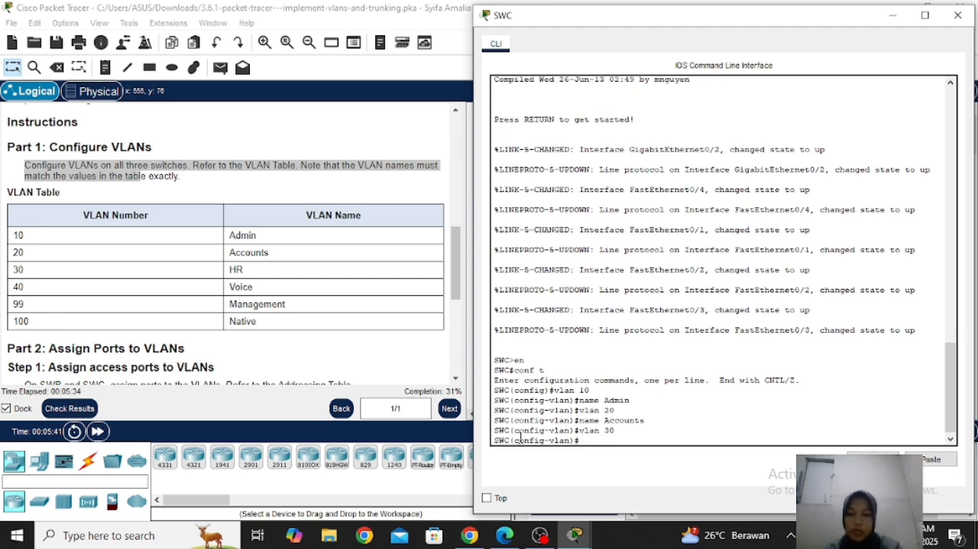
type("name HR")
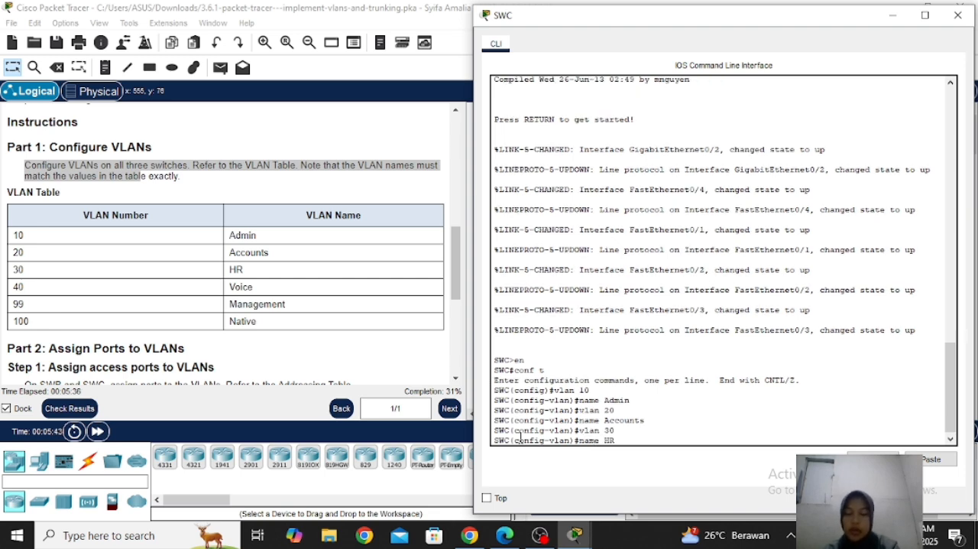
key("Return")
Create VLAN 40 on SWC and name it Voice
type("vlan ")
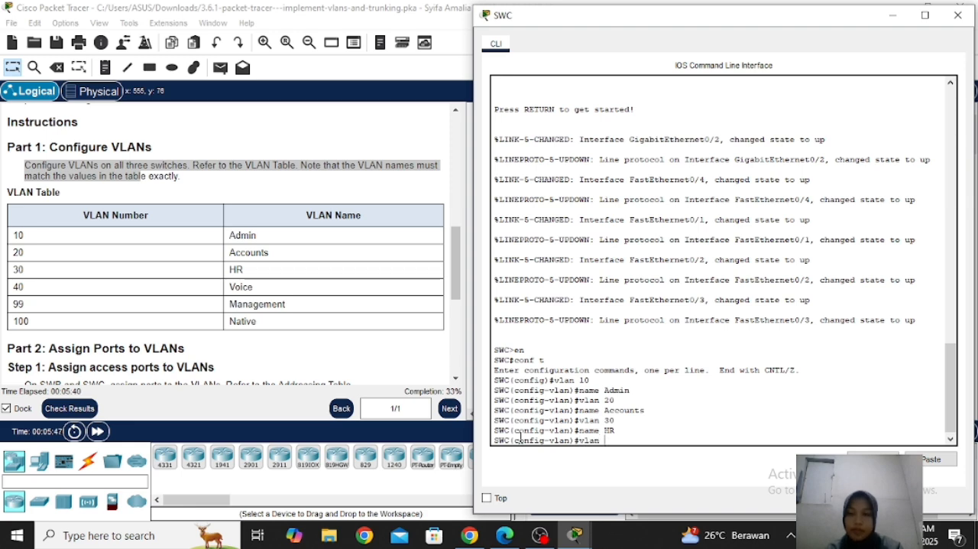
type("44")
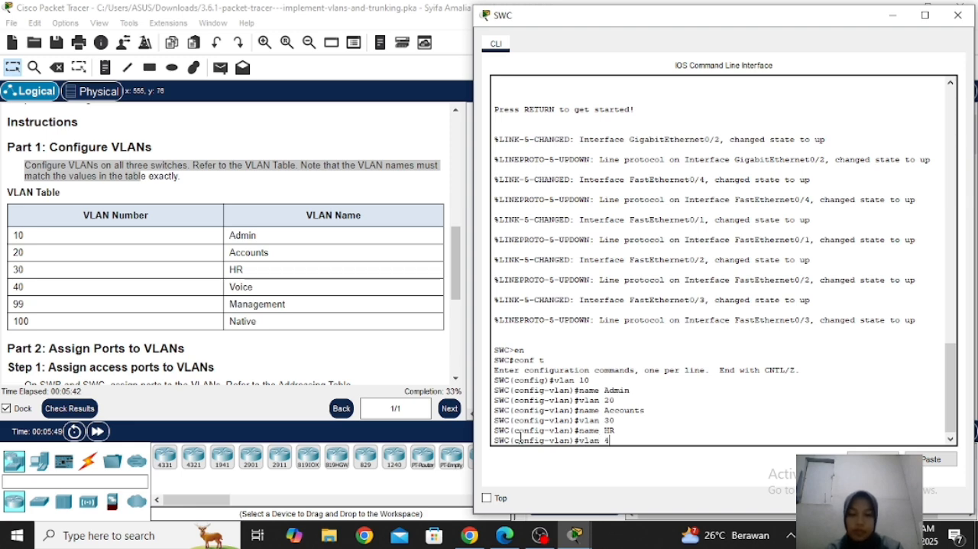
key("Return")
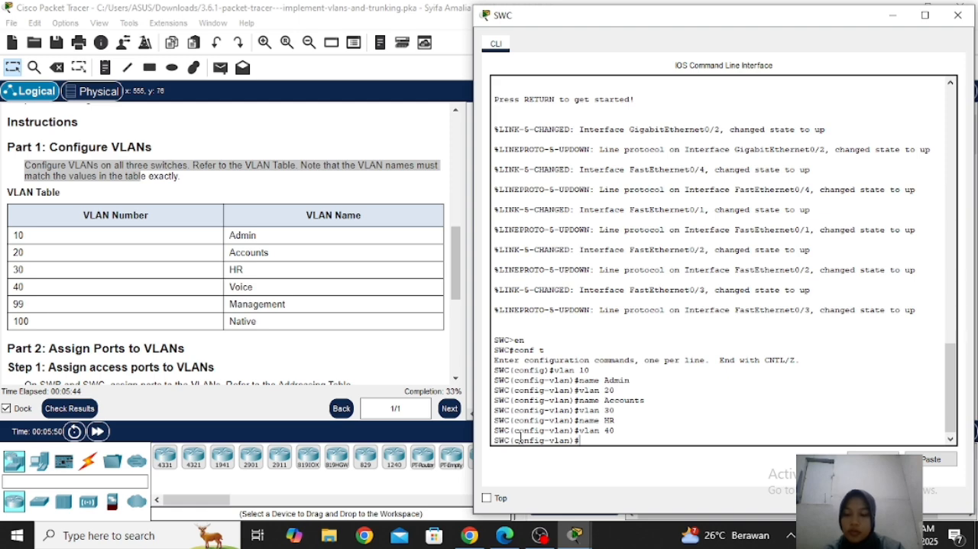
type("name V")
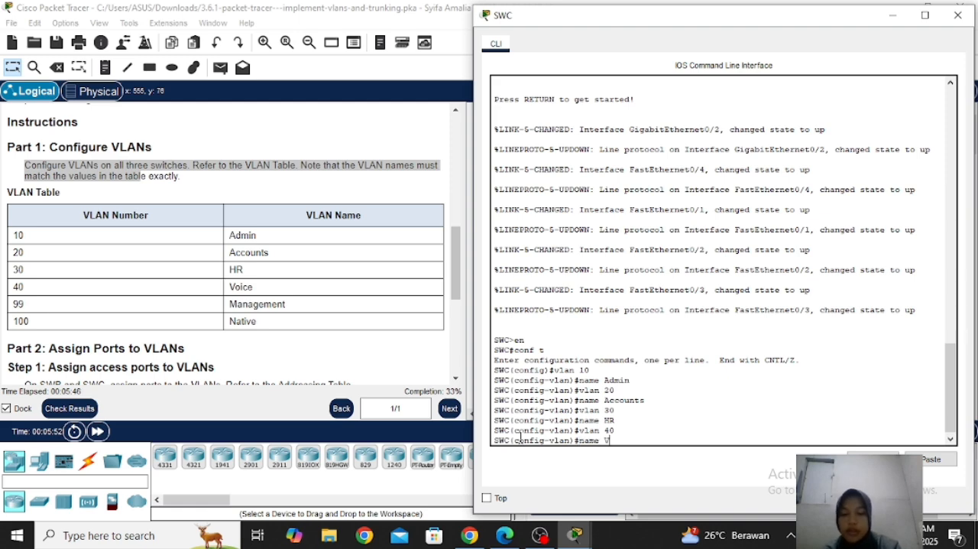
type("oice")
key("Return")
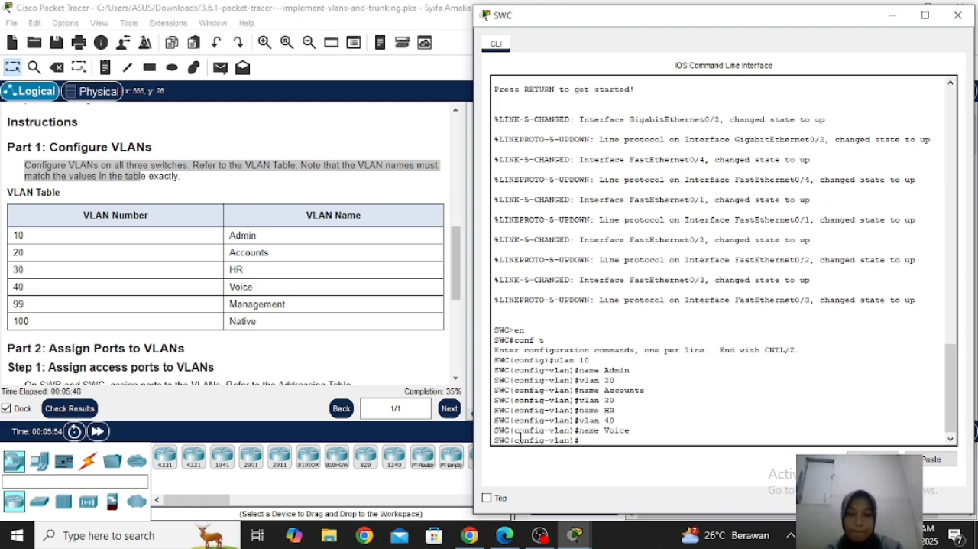
Create VLAN 99 on SWC and name it Management
type("v")
type("lan 99")
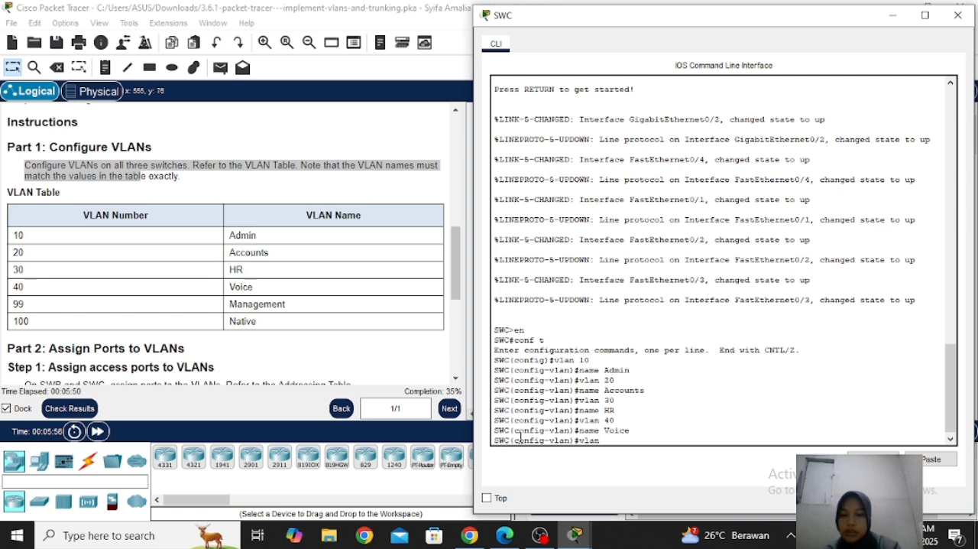
key("Return")
type("na")
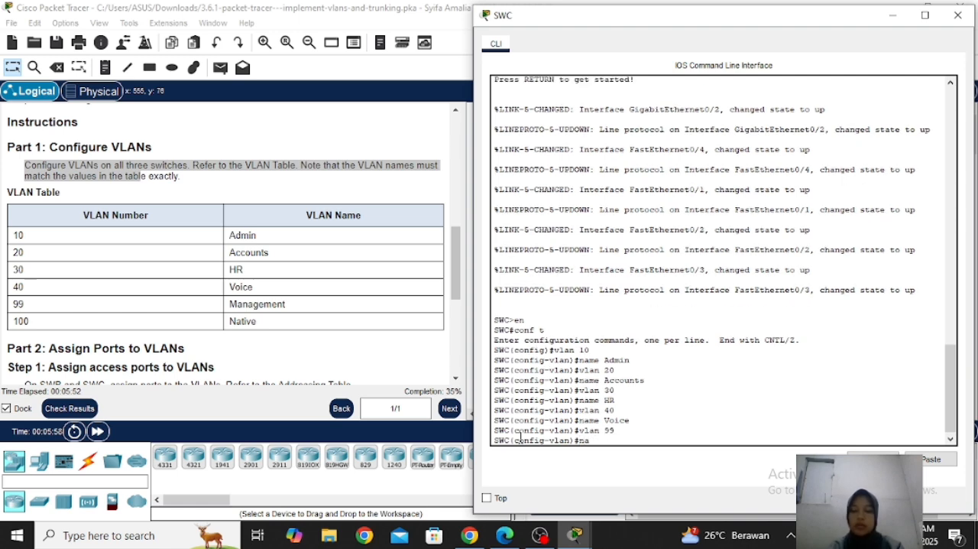
type("me Ma")
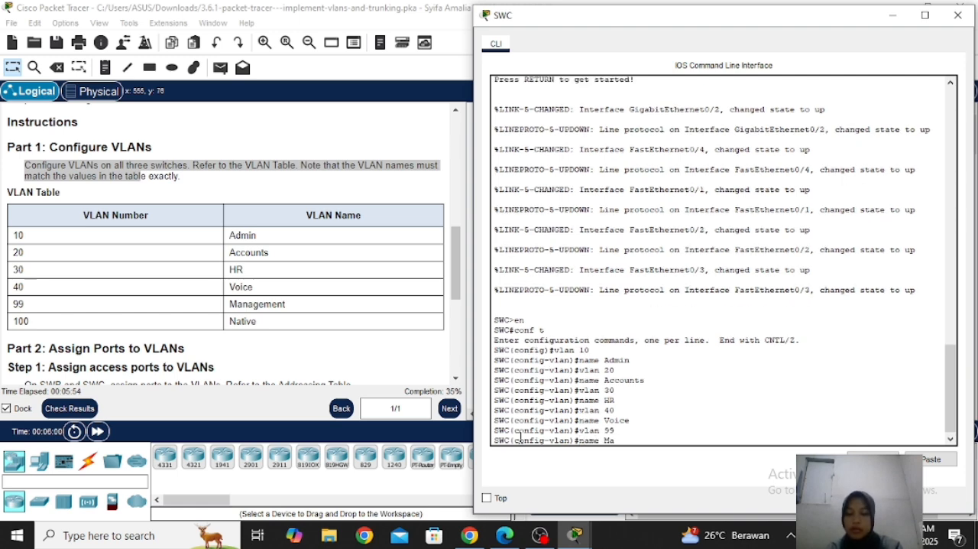
type("nagement")
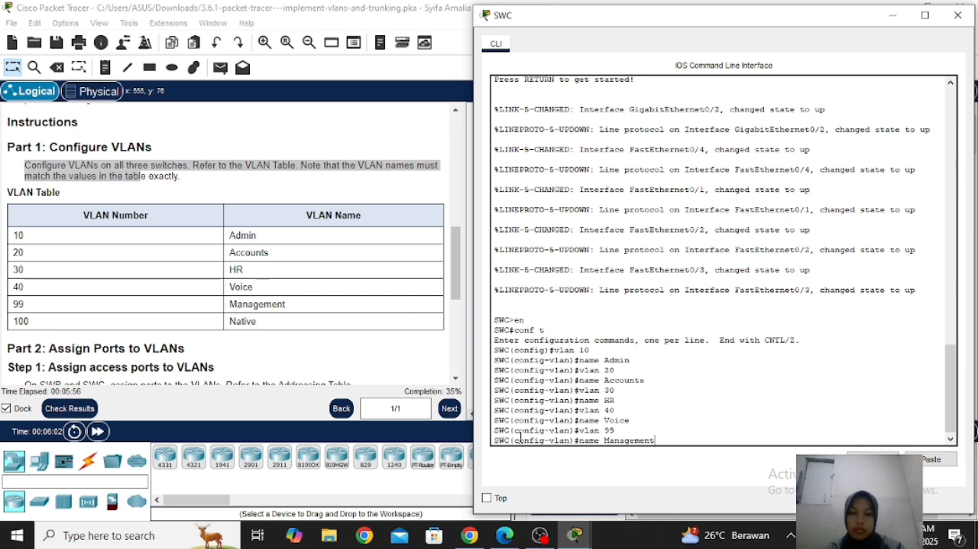
key("Return")
Create VLAN 100 on SWC and name it Native
type("vlan)#v")
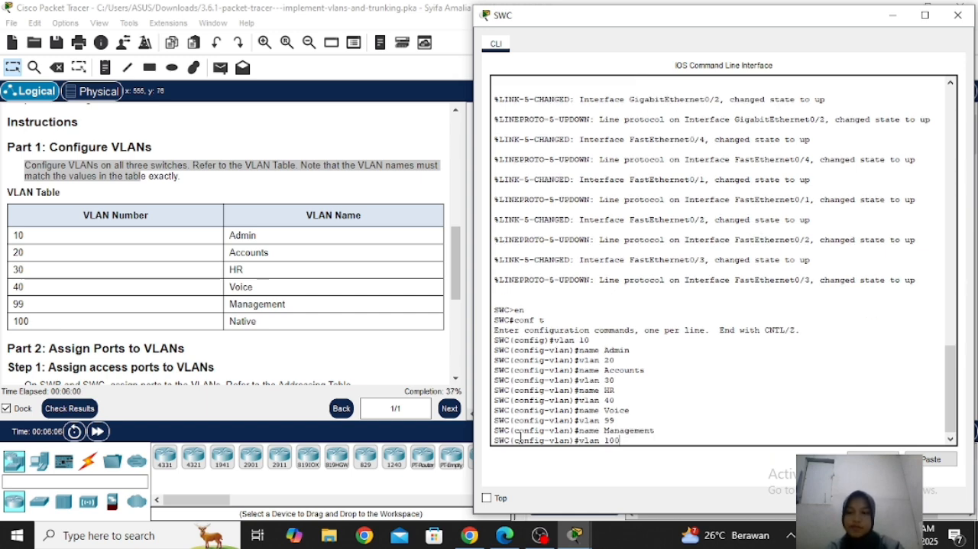
type("lan 100")
key("Return")
type("na,e ")
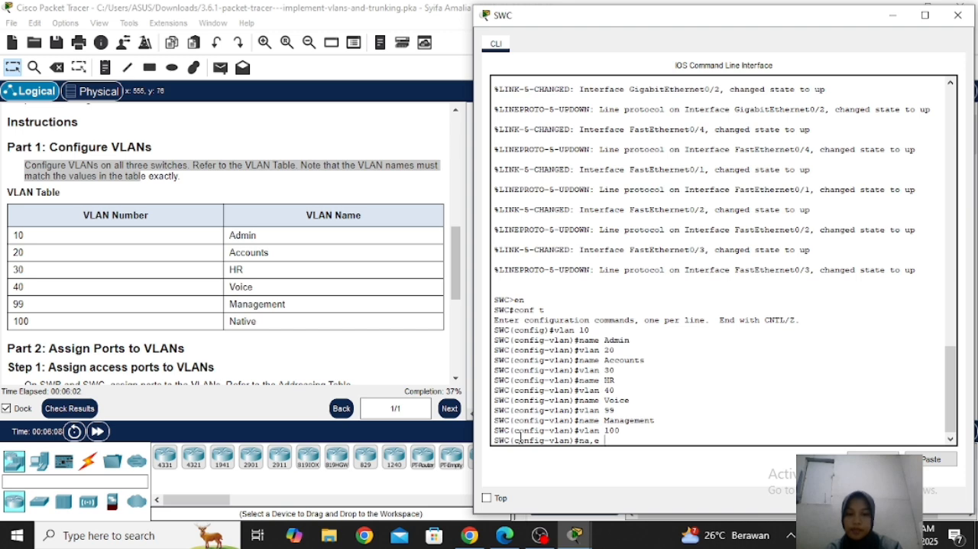
key("BackSpace")
key("BackSpace")
key("BackSpace")
type("me Native")
key("Return")
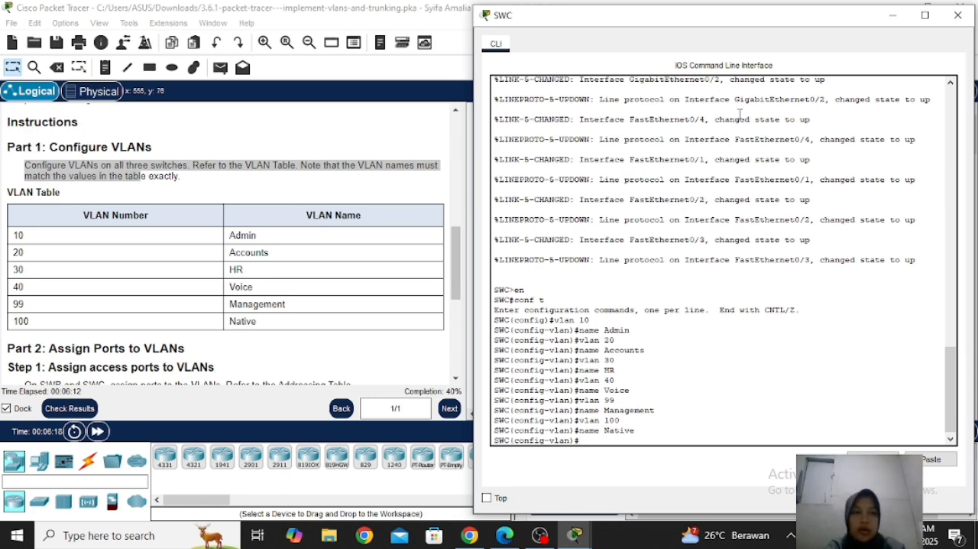
Put the SWC window away and read the Part 2 instructions on assigning ports to VLANs
left_click(895, 17)
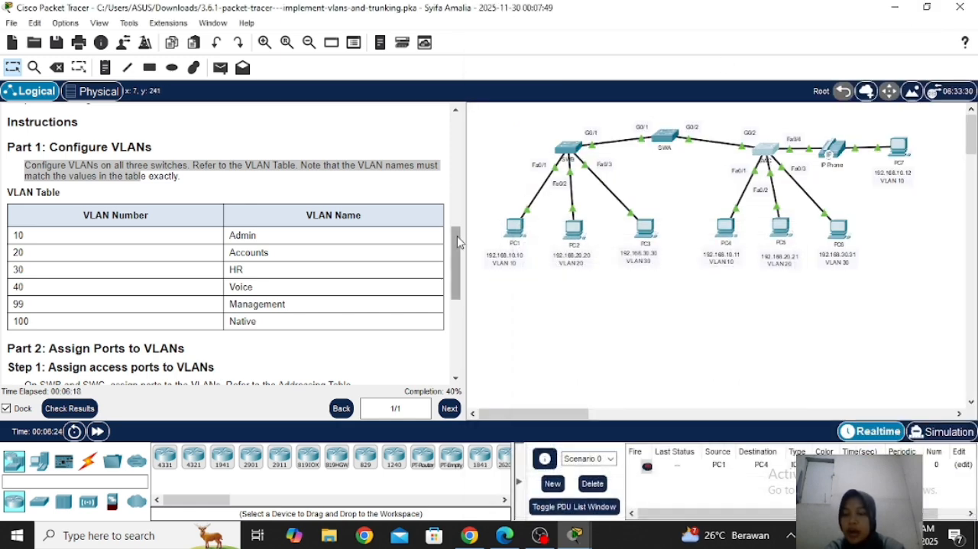
left_click_drag(458, 241, 455, 279)
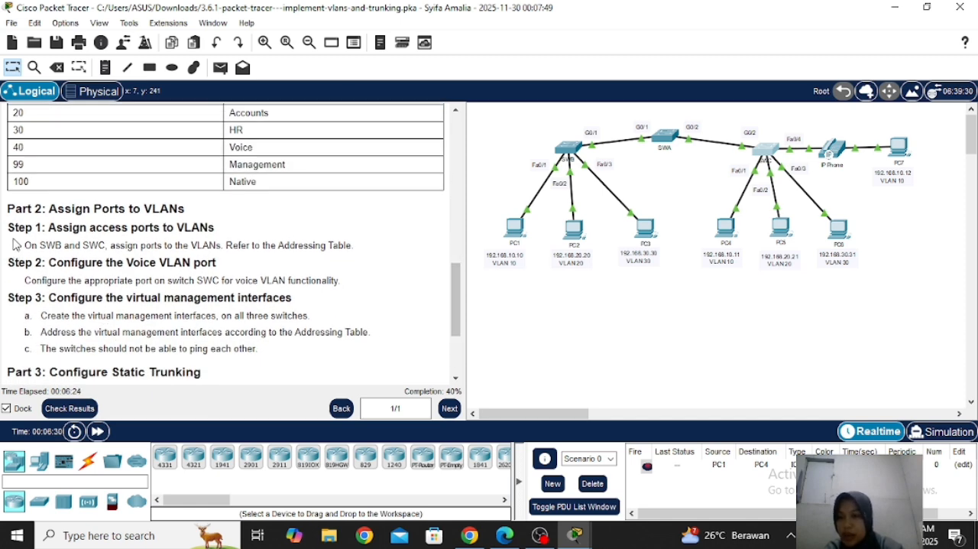
Read the port assignments in the Addressing Table and open SWB's command line beside the table
left_click_drag(15, 245, 141, 246)
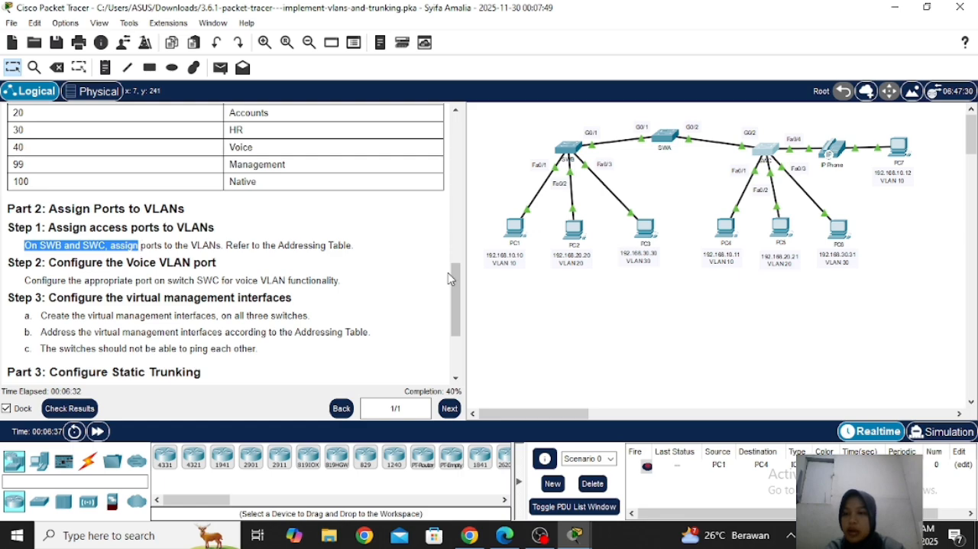
left_click_drag(457, 297, 422, 164)
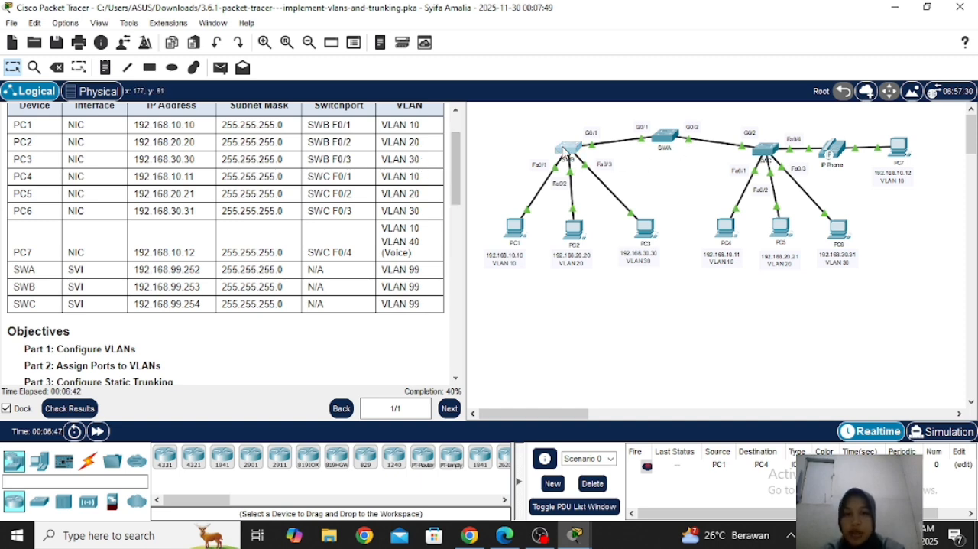
left_click(565, 156)
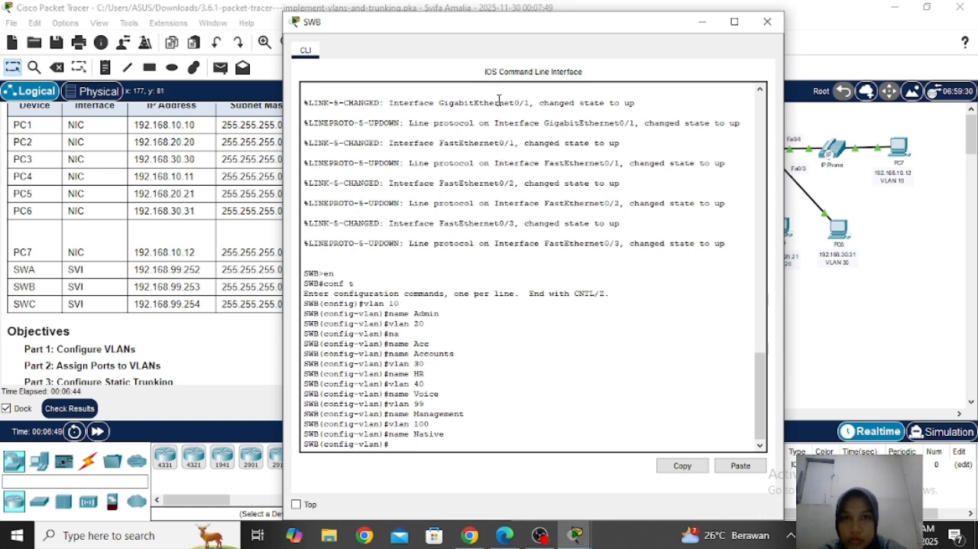
left_click_drag(502, 44, 685, 38)
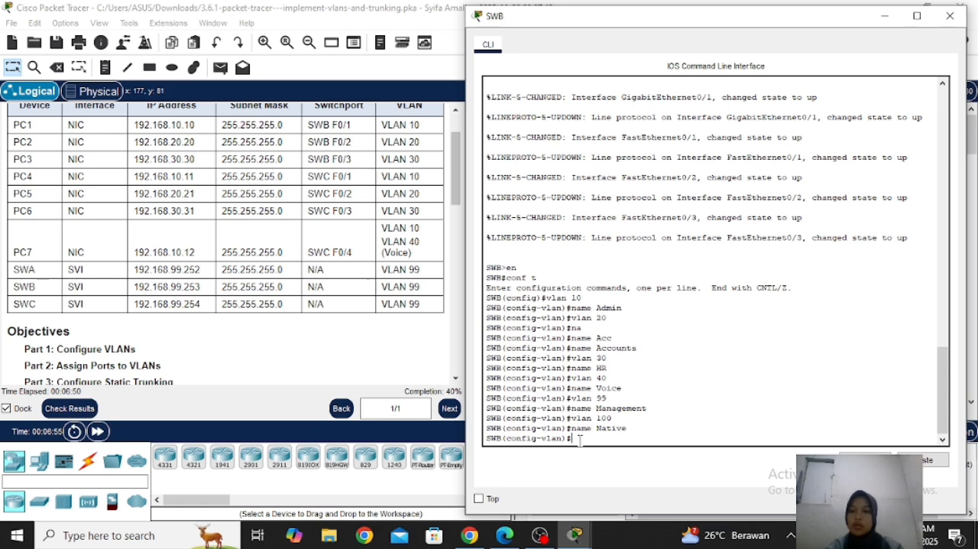
Leave VLAN configuration on SWB and set interface f0/1 to switchport access mode
type("exit")
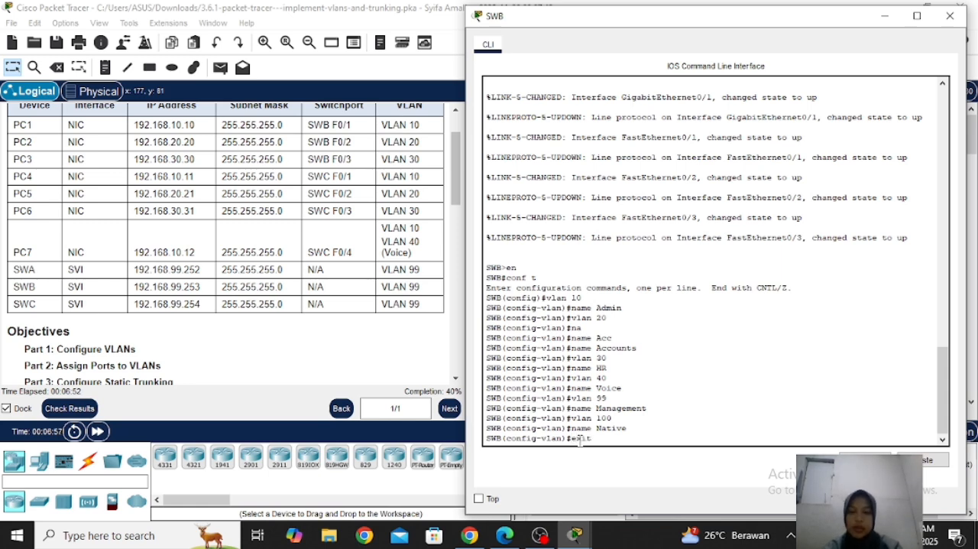
key("Return")
type("int")
key("Tab")
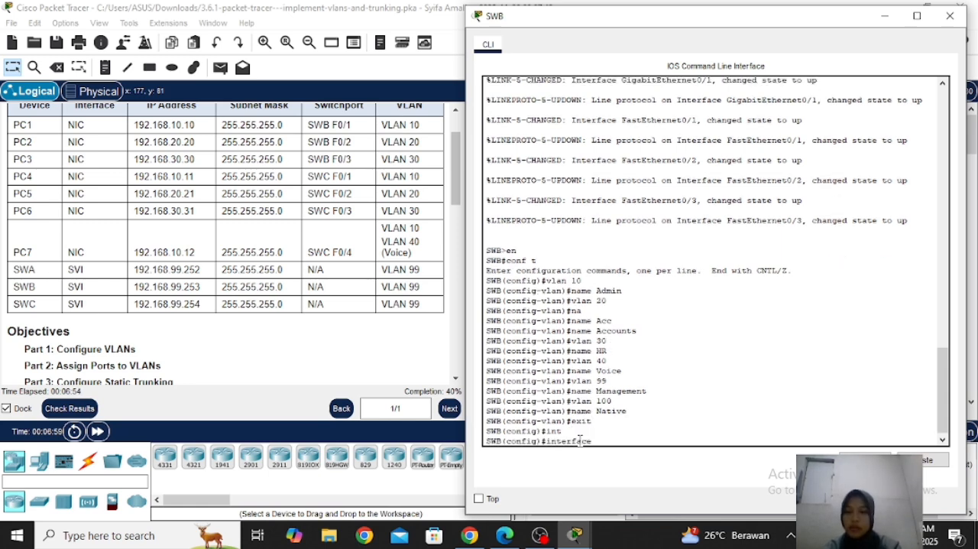
type("f0/1")
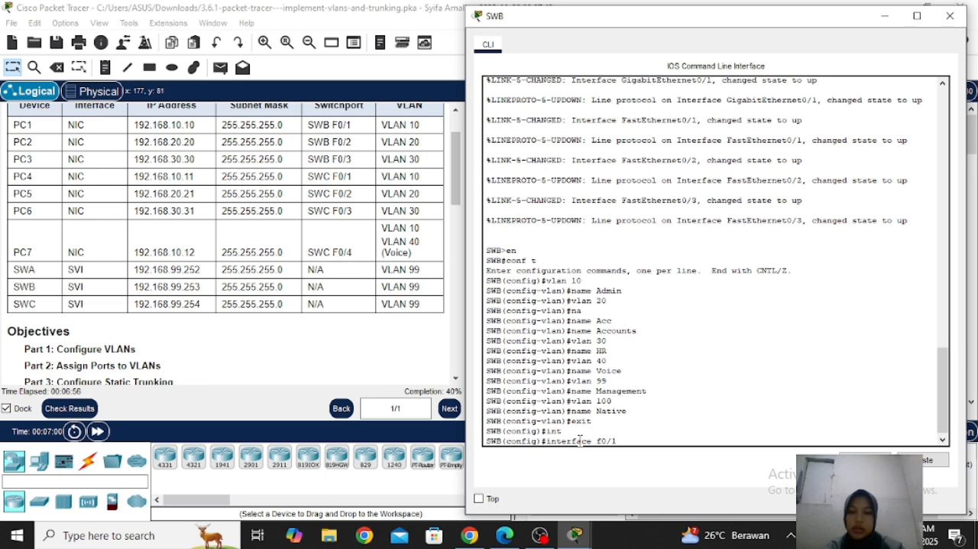
key("Return")
type("sw")
key("Tab")
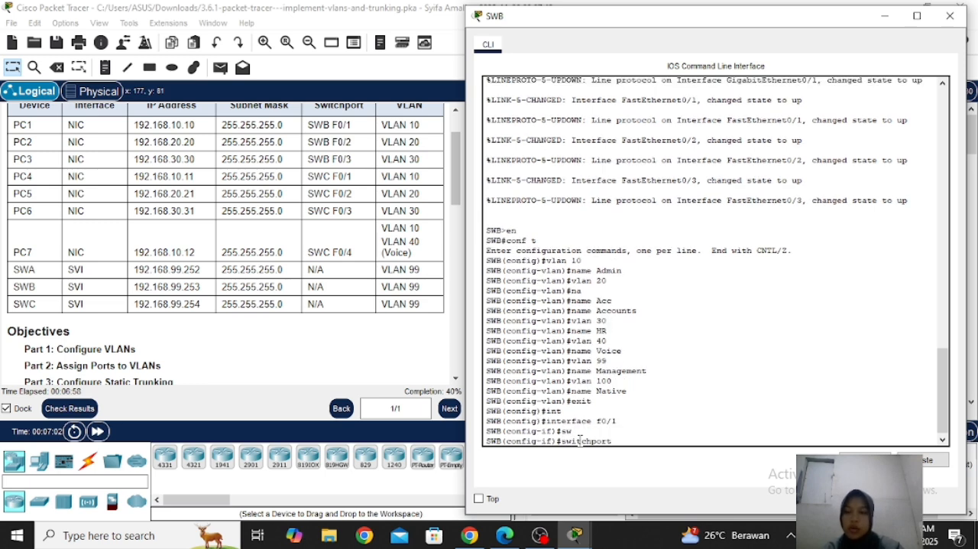
type("mode")
key("Tab")
type("acc")
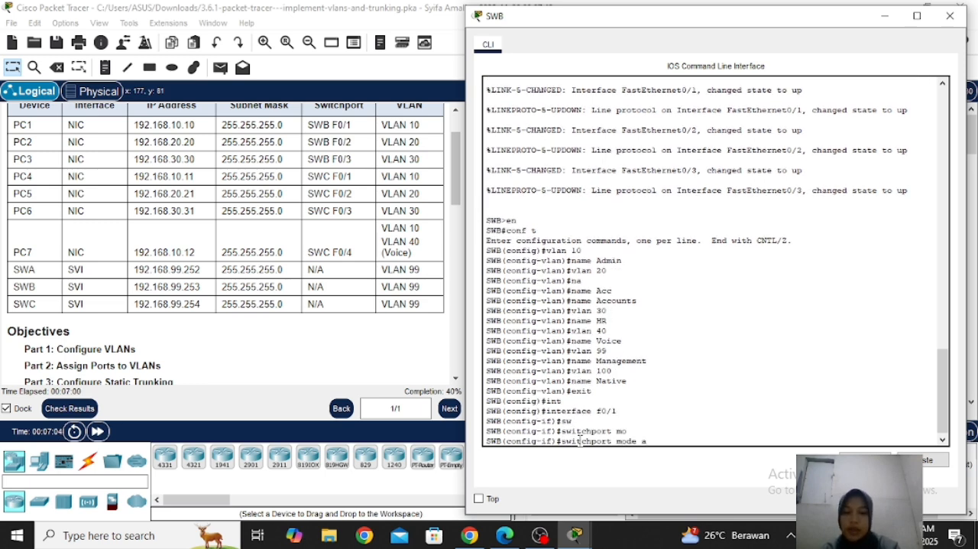
key("Tab")
key("Return")
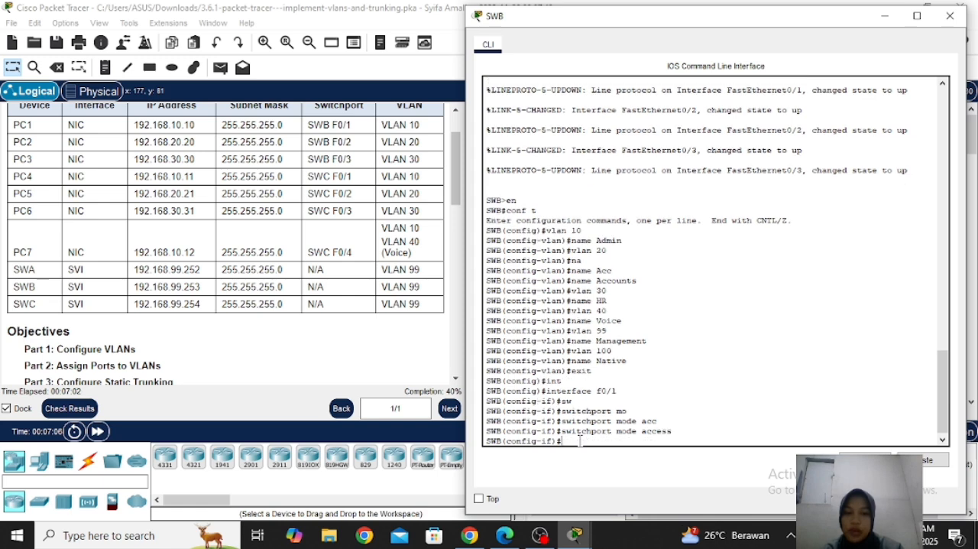
Assign SWB interface f0/1 to access VLAN 10
type("sw")
key("Tab")
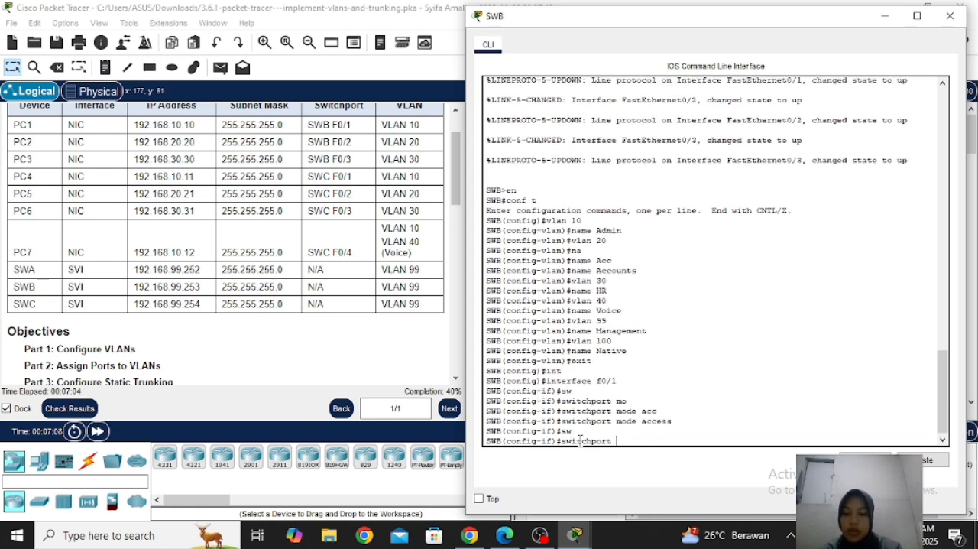
type("acc")
key("Tab")
type("vl")
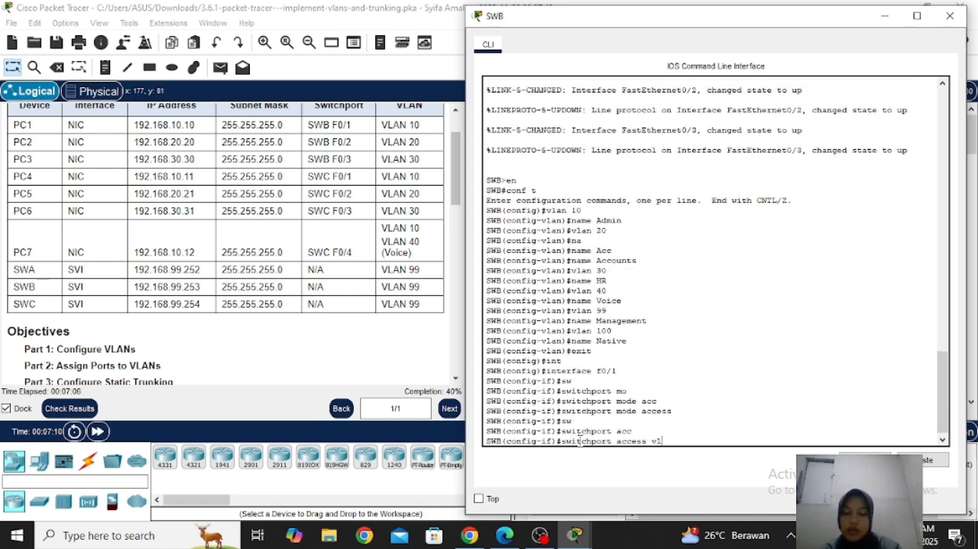
key("Tab")
type("10")
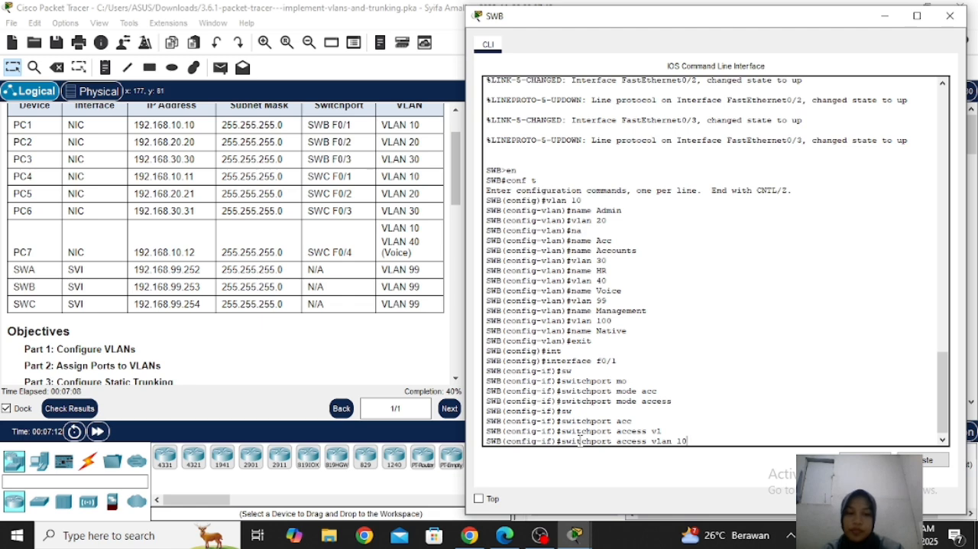
key("Return")
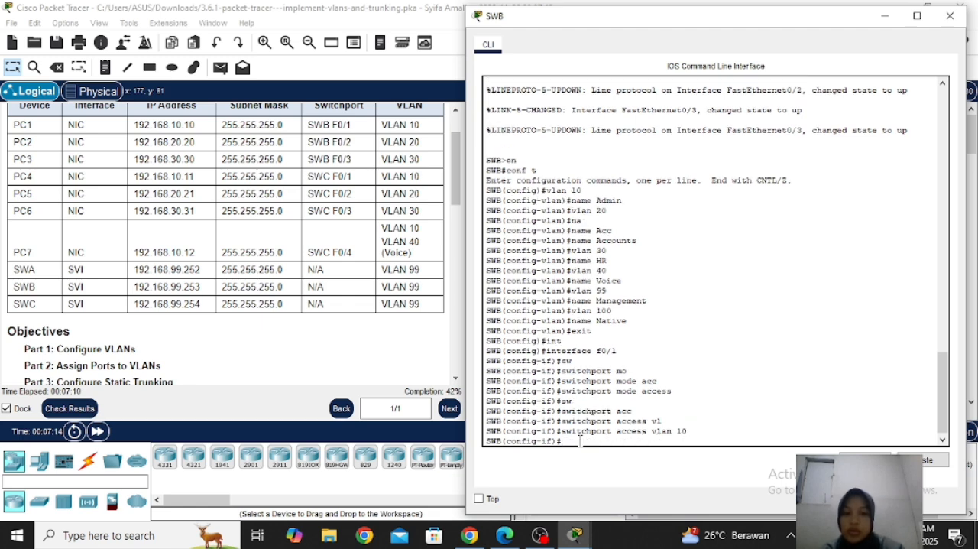
Enter interface f0/2 on SWB and set it to switchport access mode
type("int ")
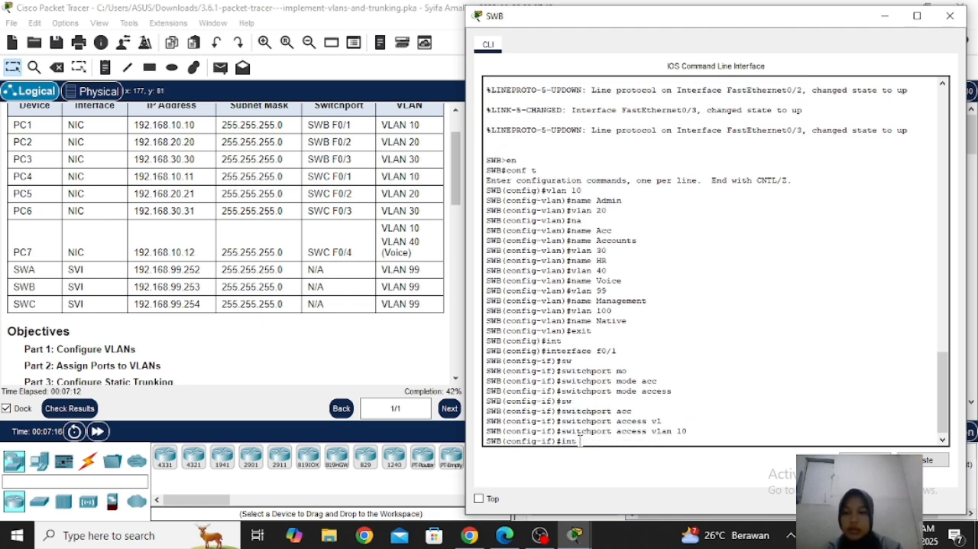
type("f0/2")
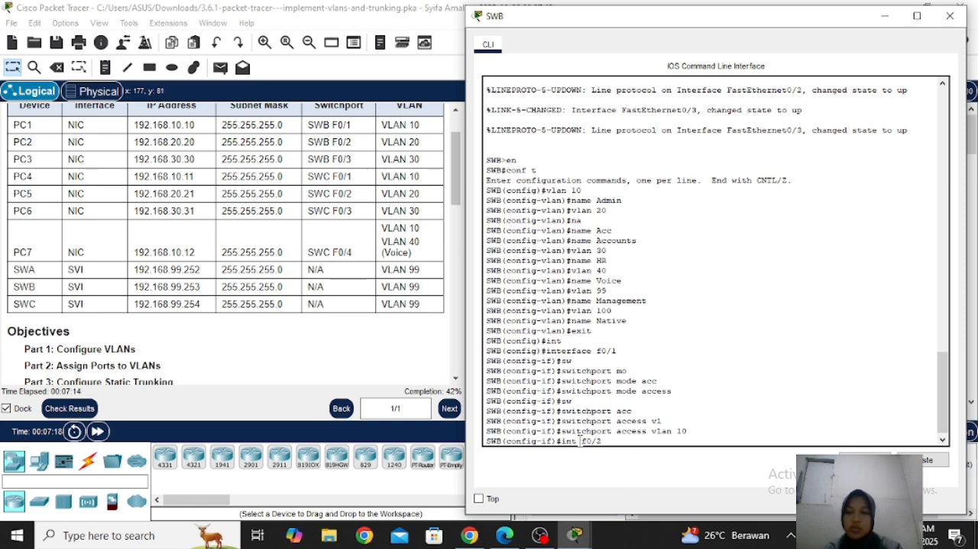
key("Return")
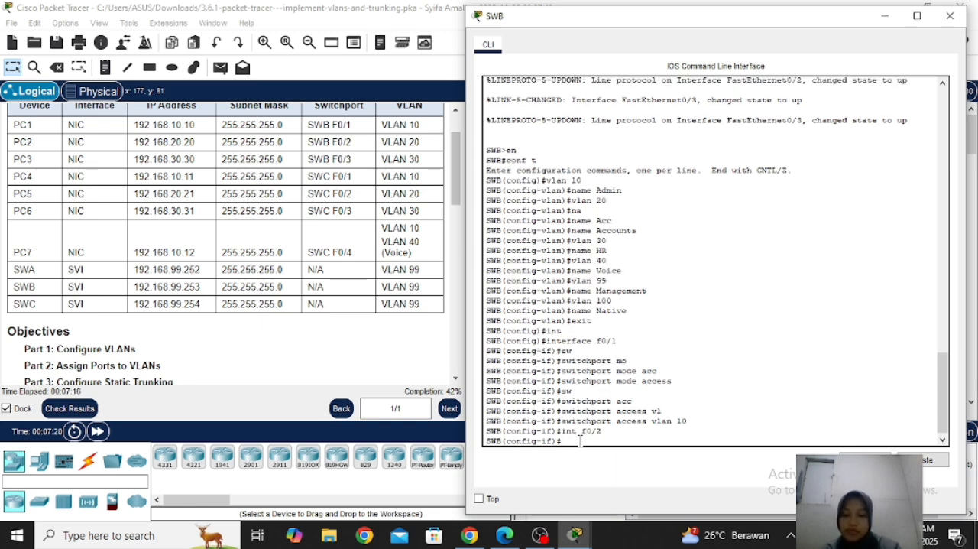
type("sw")
key("Tab")
type("mo")
key("Tab")
type("ac")
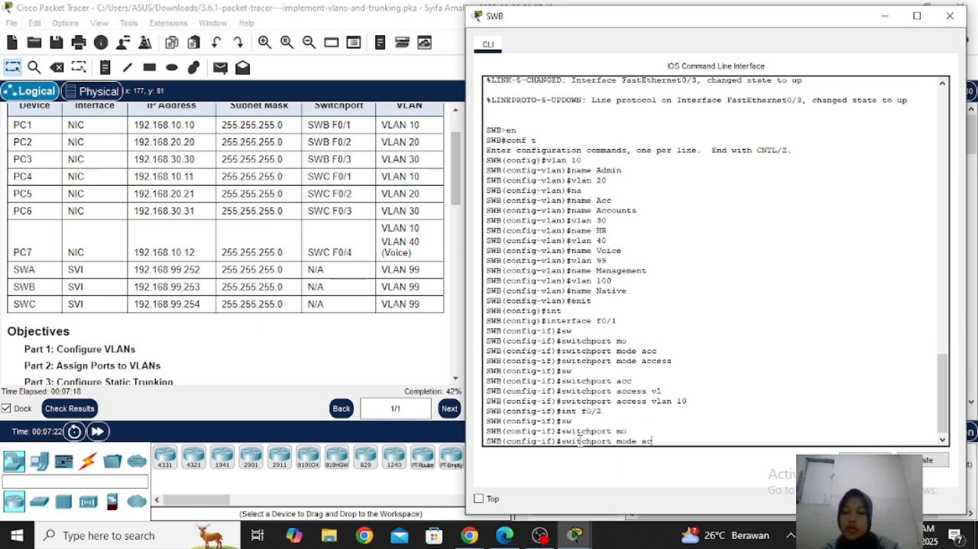
type("c")
key("Tab")
type("sw")
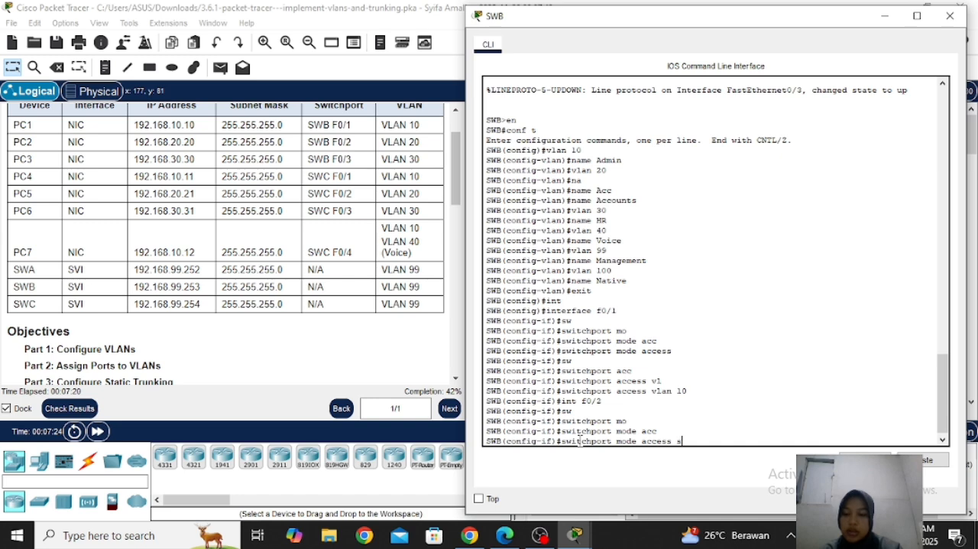
key("Tab")
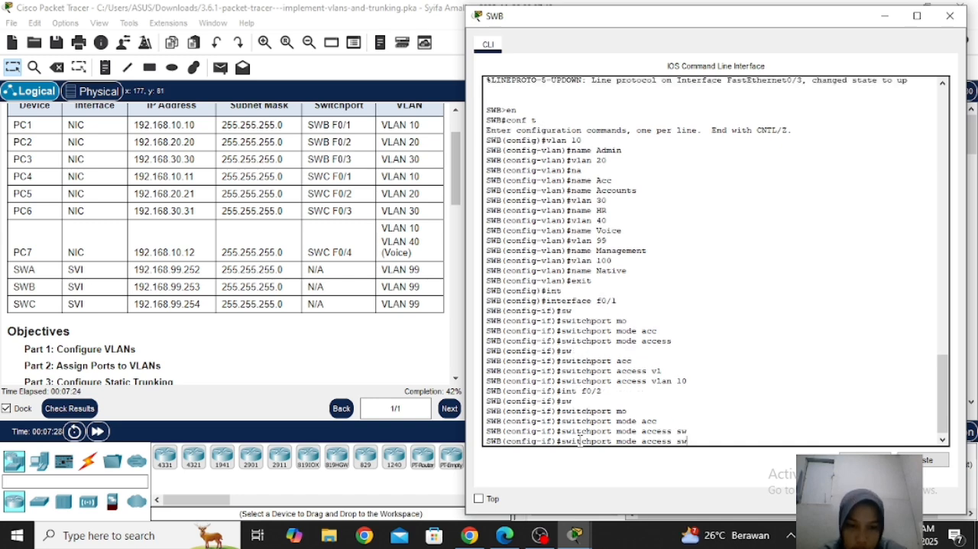
key("BackSpace")
key("BackSpace")
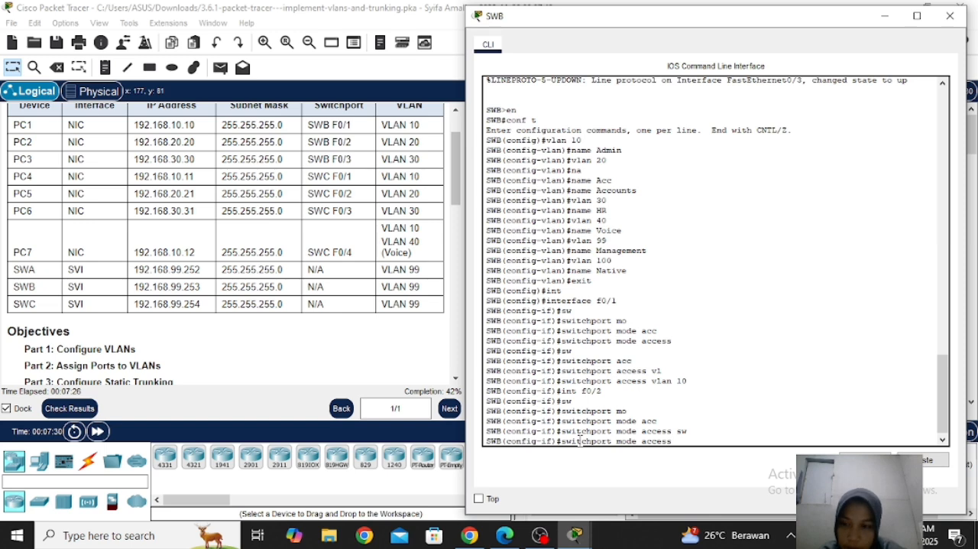
key("Return")
Assign SWB interface f0/2 to access VLAN 20
type("sw")
key("Tab")
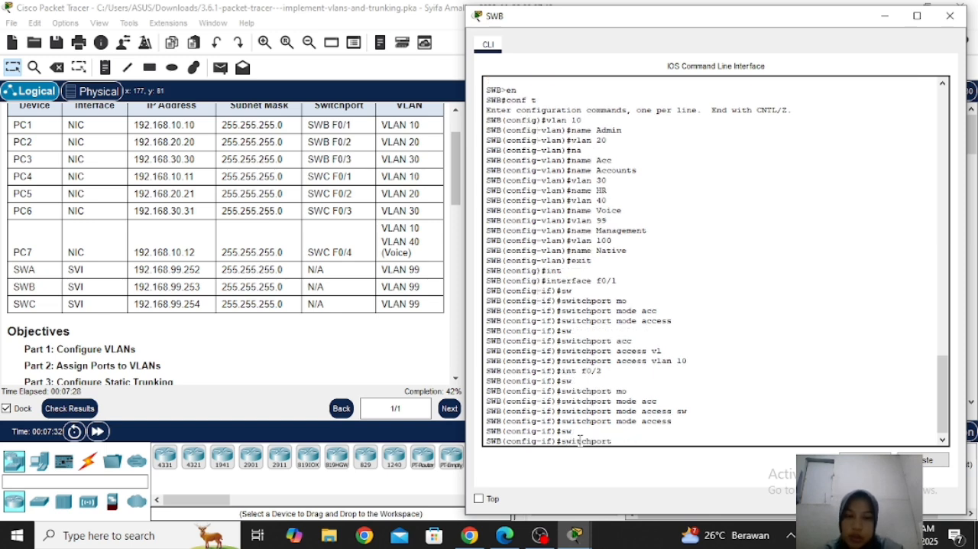
type("acc")
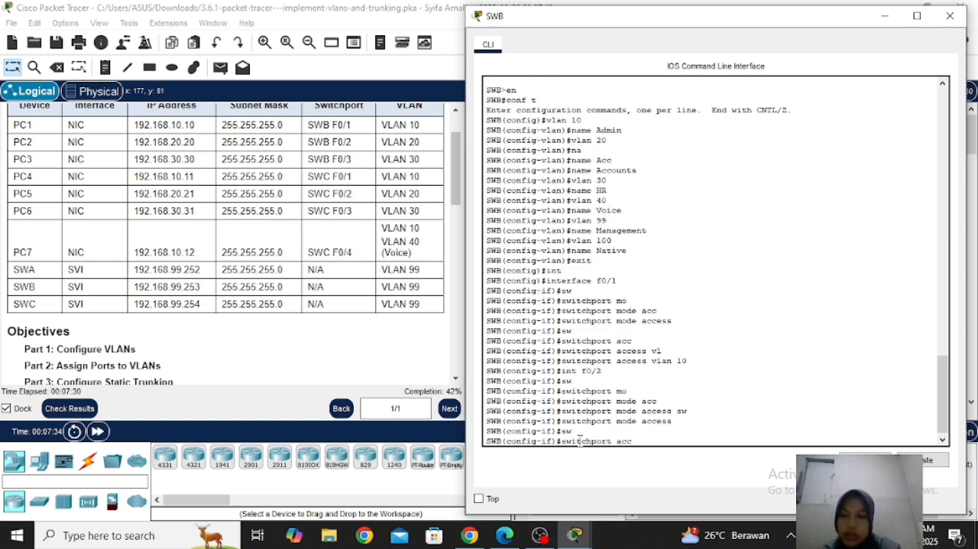
key("Tab")
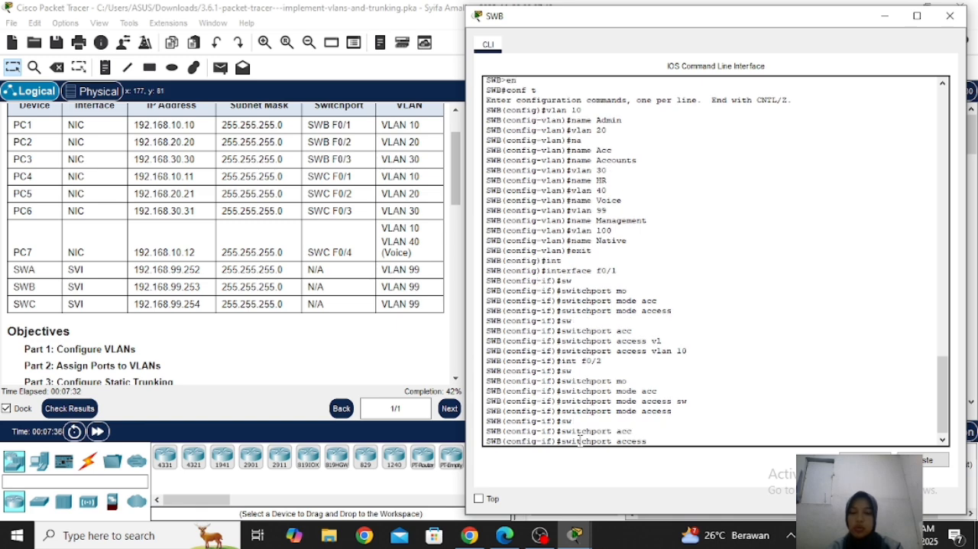
type("vla")
key("Tab")
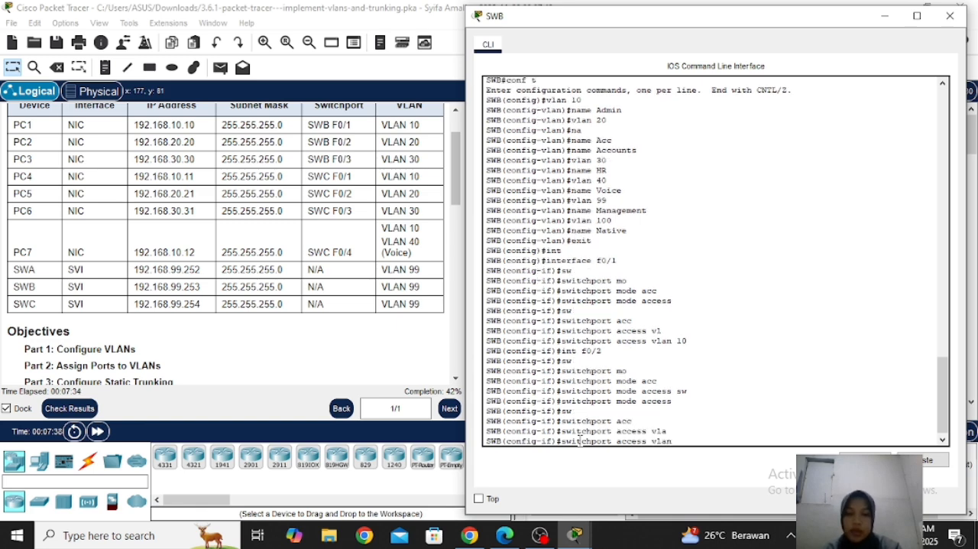
type("20")
key("Return")
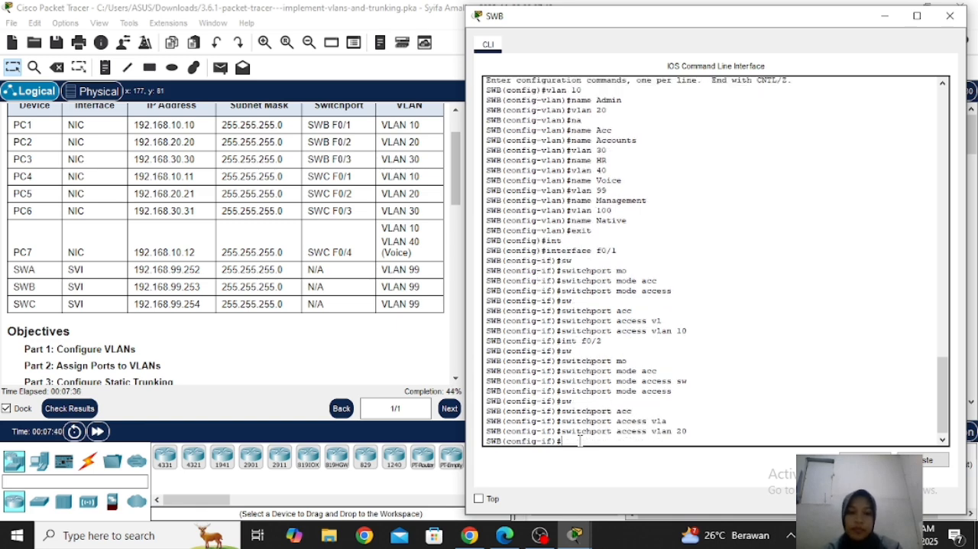
Enter interface f0/3 on SWB and set it to switchport access mode
type("int")
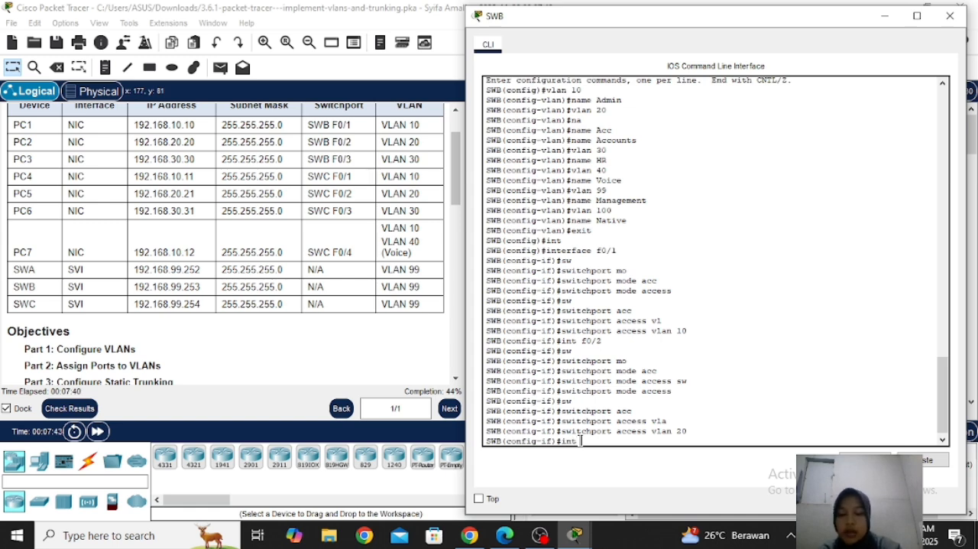
type(" f0/")
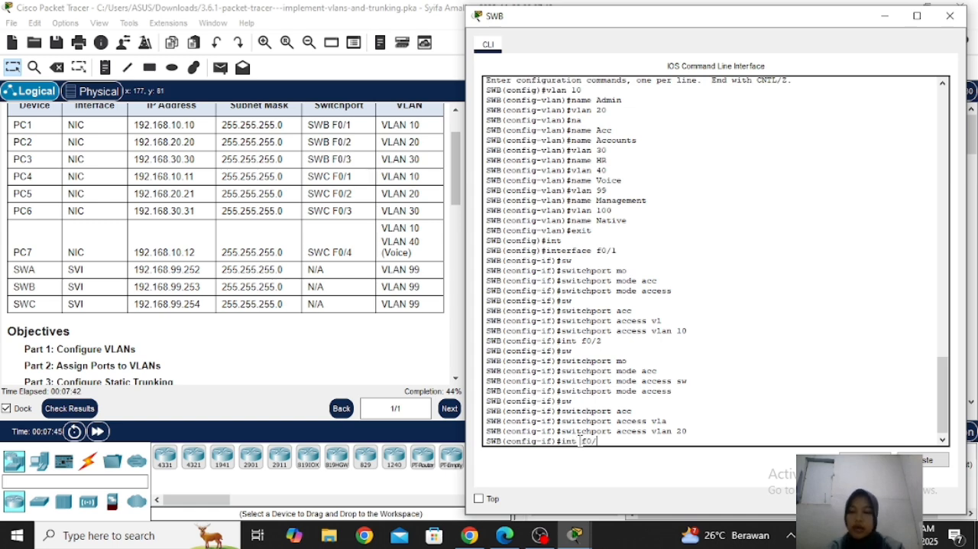
type("3")
key("Return")
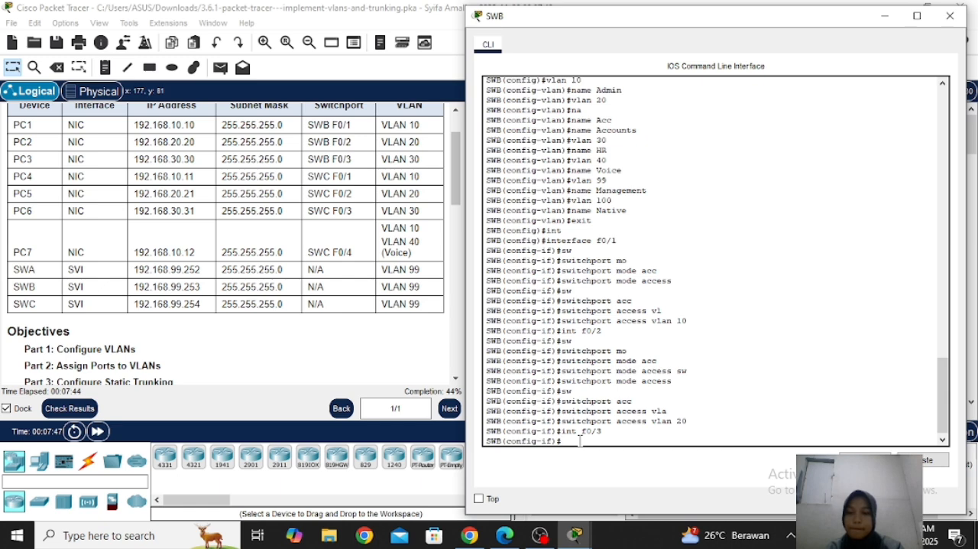
type("sw")
key("Tab")
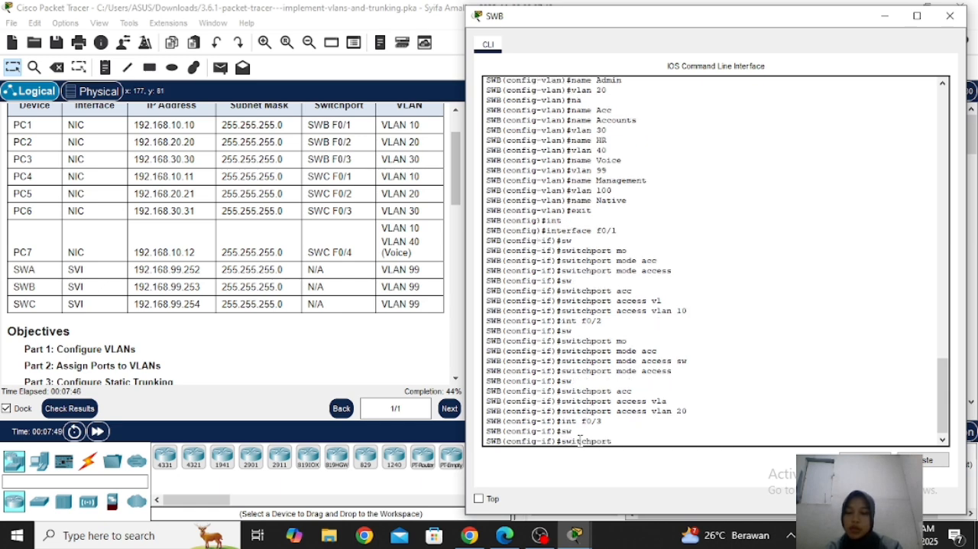
type("mo")
key("Tab")
type("acc")
key("Tab")
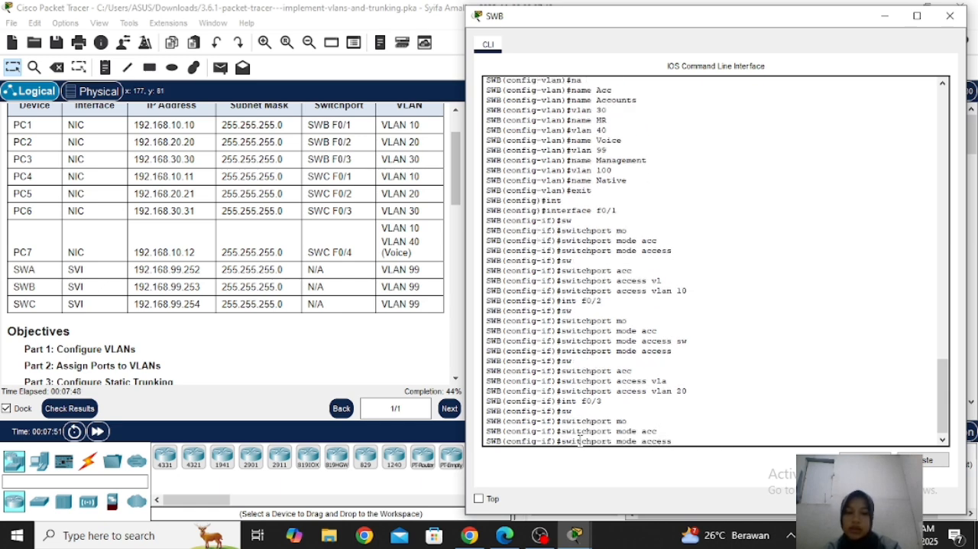
key("Return")
Assign SWB interface f0/3 to access VLAN 30
type("s")
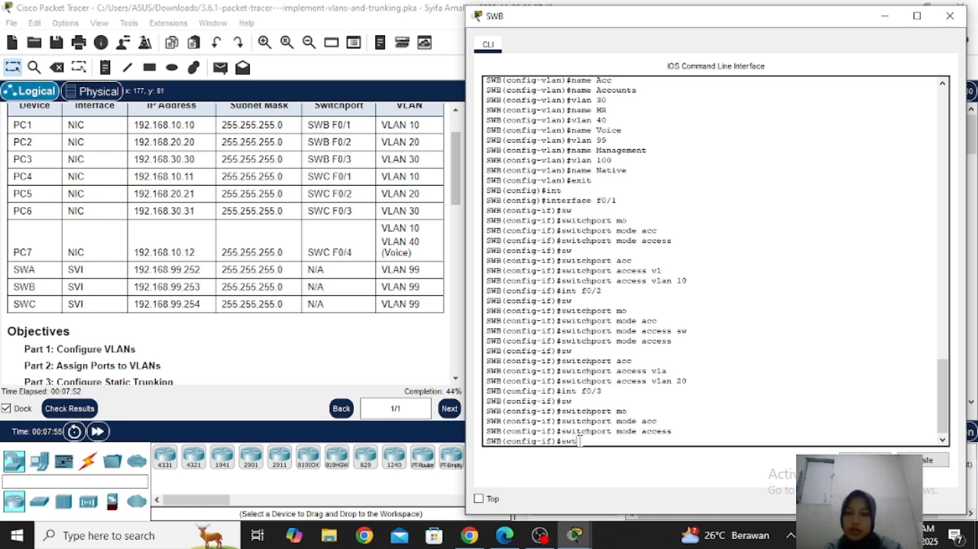
type("w")
key("Tab")
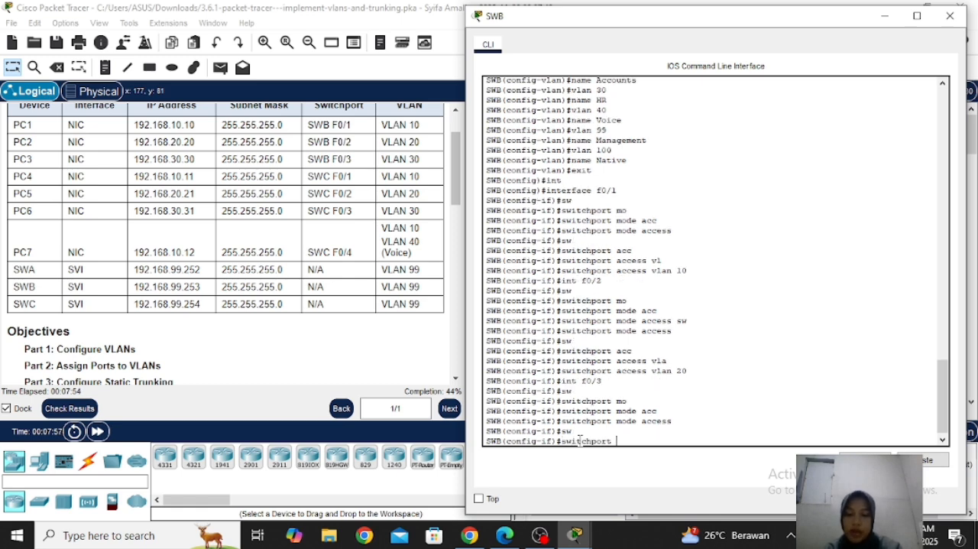
type("acc")
key("Tab")
type("vla")
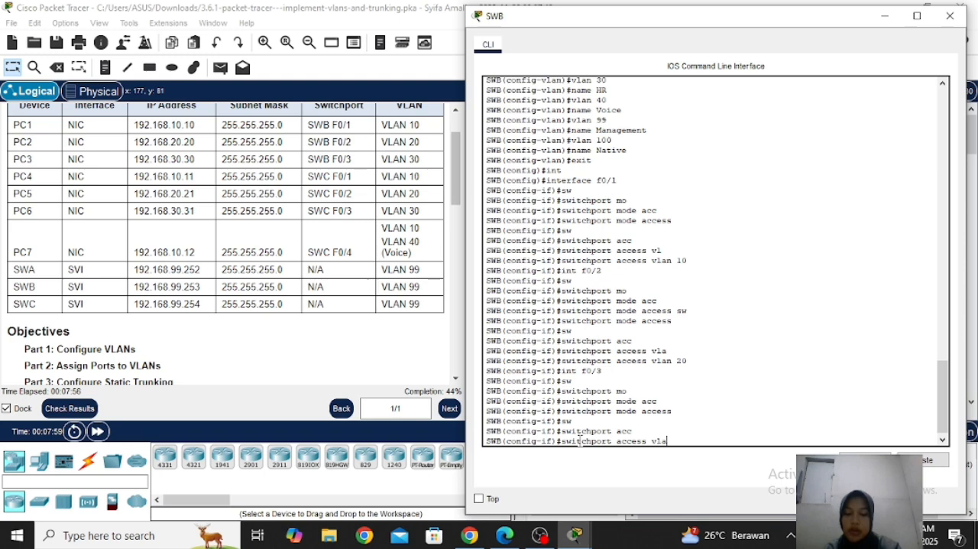
key("Tab")
type("30")
key("Return")
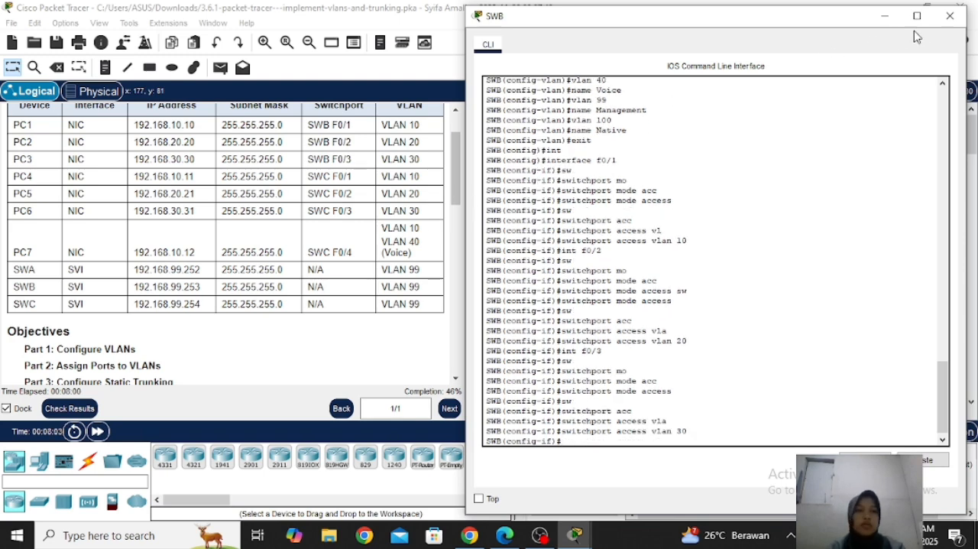
Switch from SWB to the SWC command line, leave VLAN configuration and enter interface f0/1
left_click(950, 16)
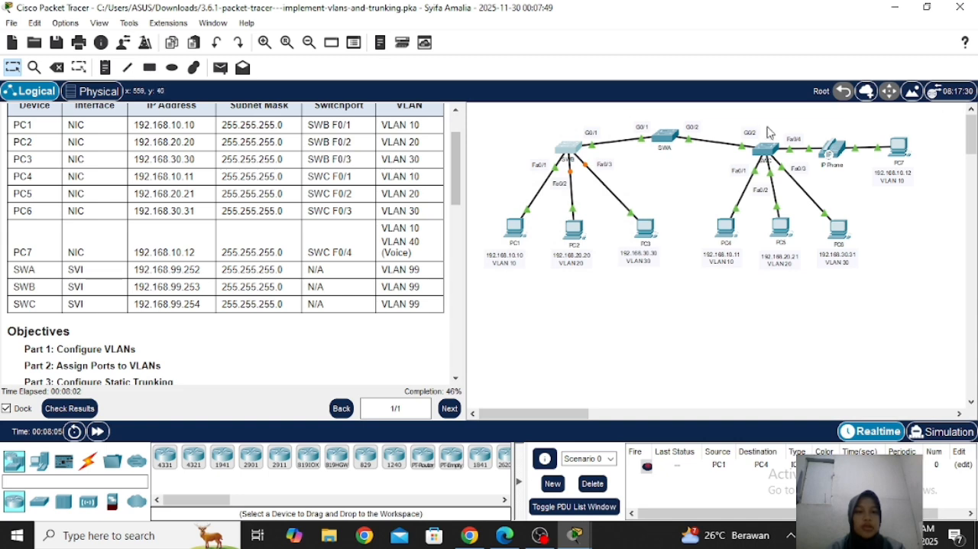
left_click(766, 155)
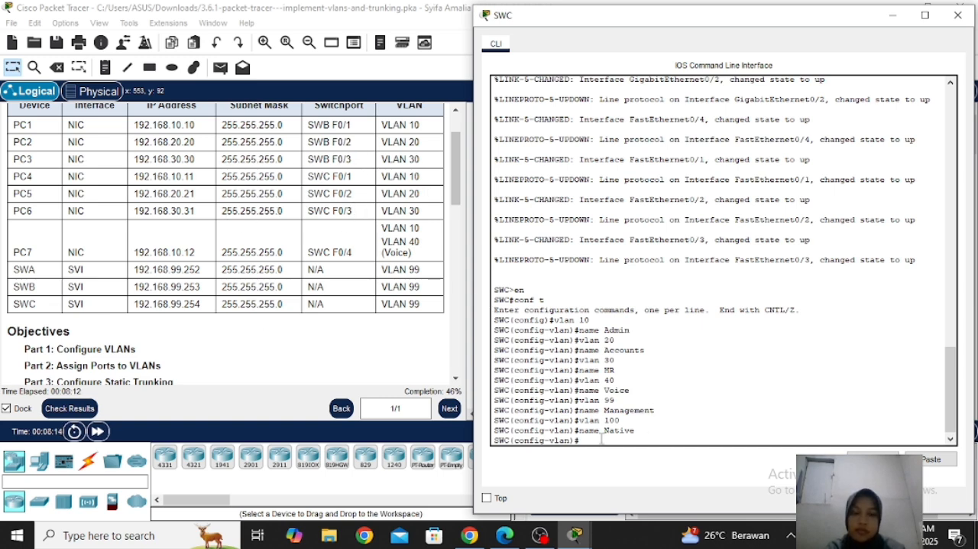
type("exit")
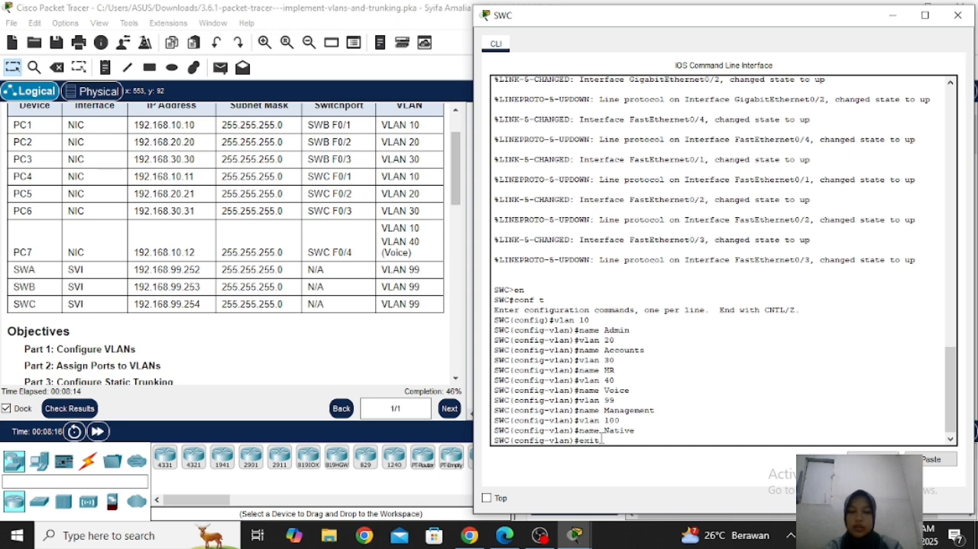
key("Return")
type("int")
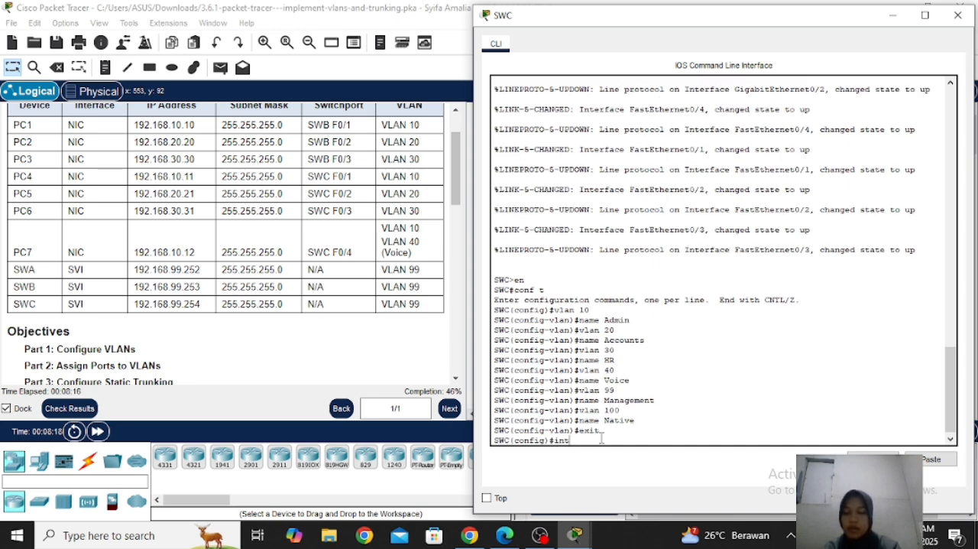
key("Tab")
type("f0/1")
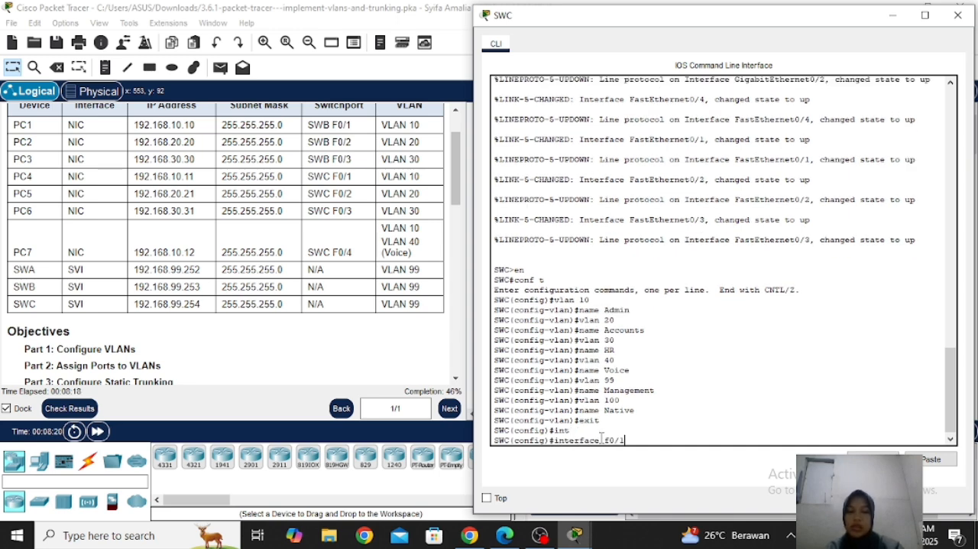
key("Return")
Set SWC interface f0/1 to switchport access mode
type("sw")
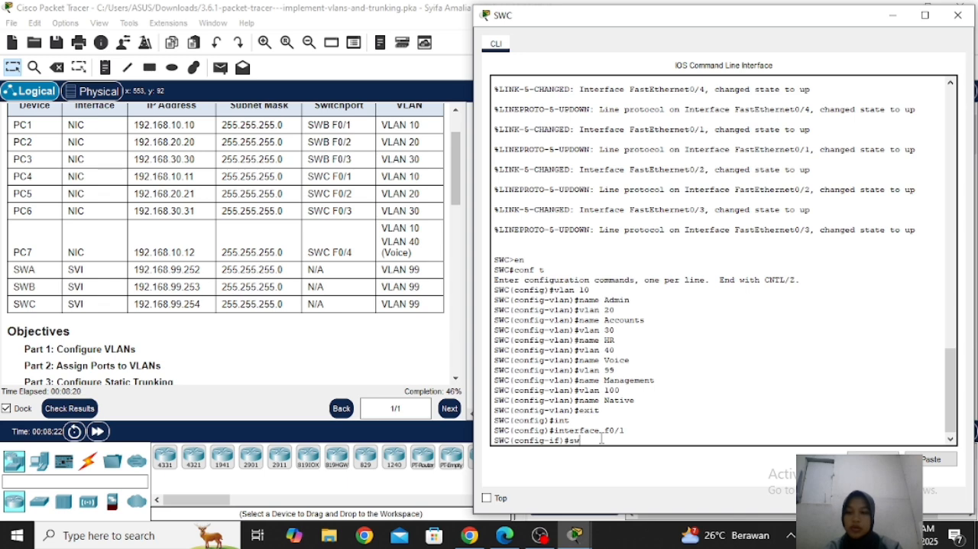
key("Tab")
type("mo")
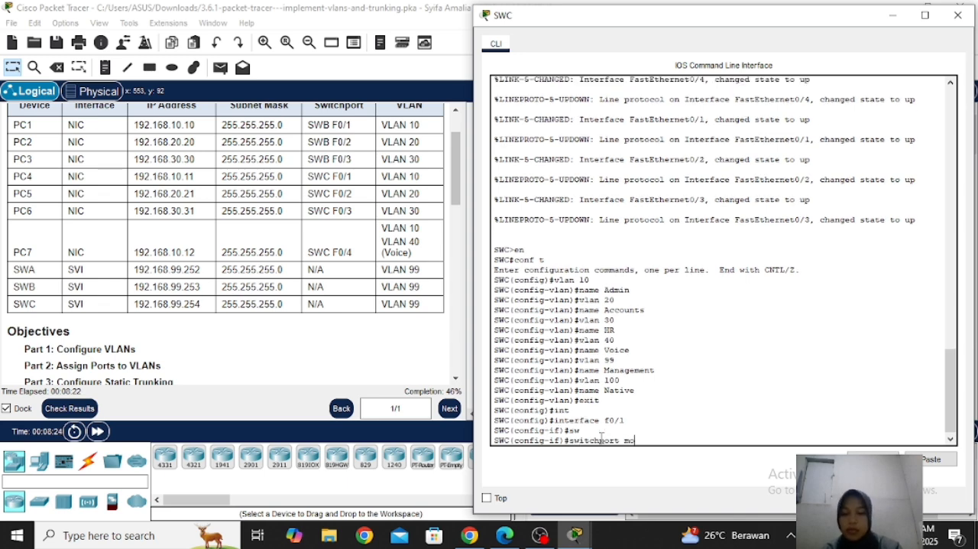
key("Tab")
type("acc")
key("Tab")
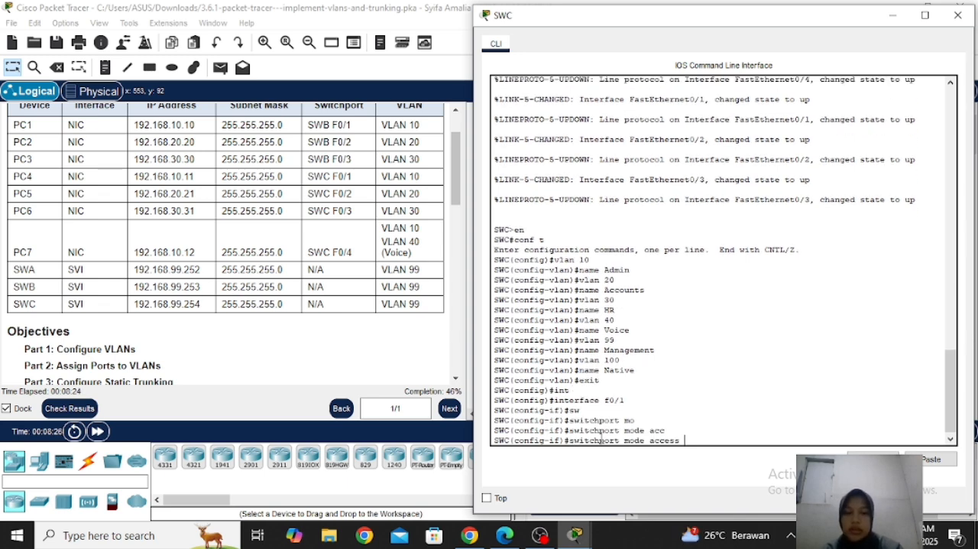
key("Return")
Assign SWC interface f0/1 to access VLAN 10
type("sw")
key("Tab")
type("acc")
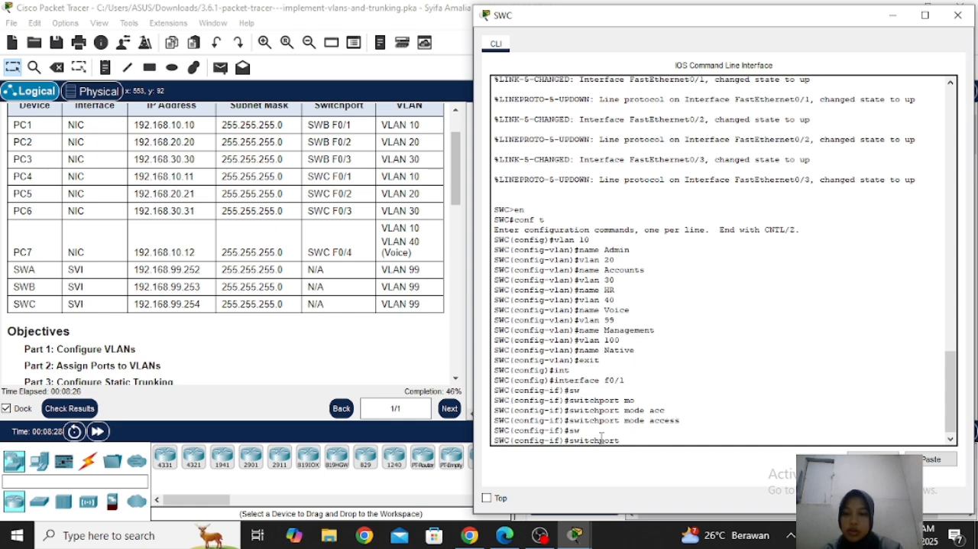
key("Tab")
type("vl")
key("Tab")
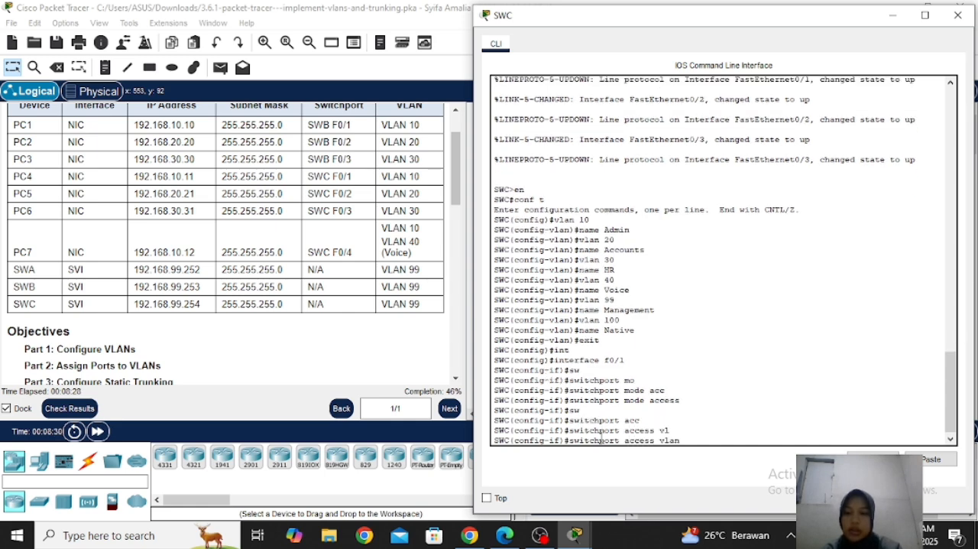
type("10")
key("Return")
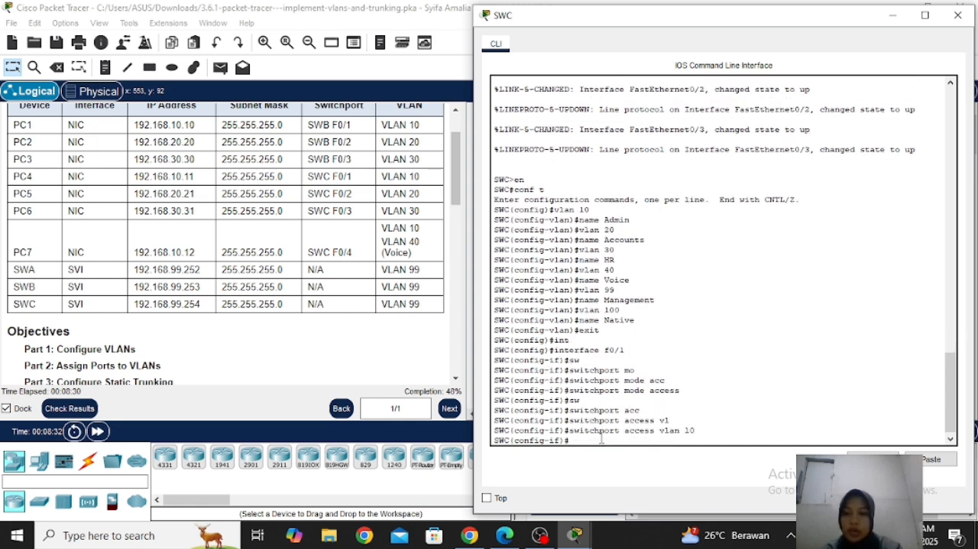
Enter interface f0/2 on SWC and set it to switchport access mode
type("int f0/2")
key("Return")
type("sw")
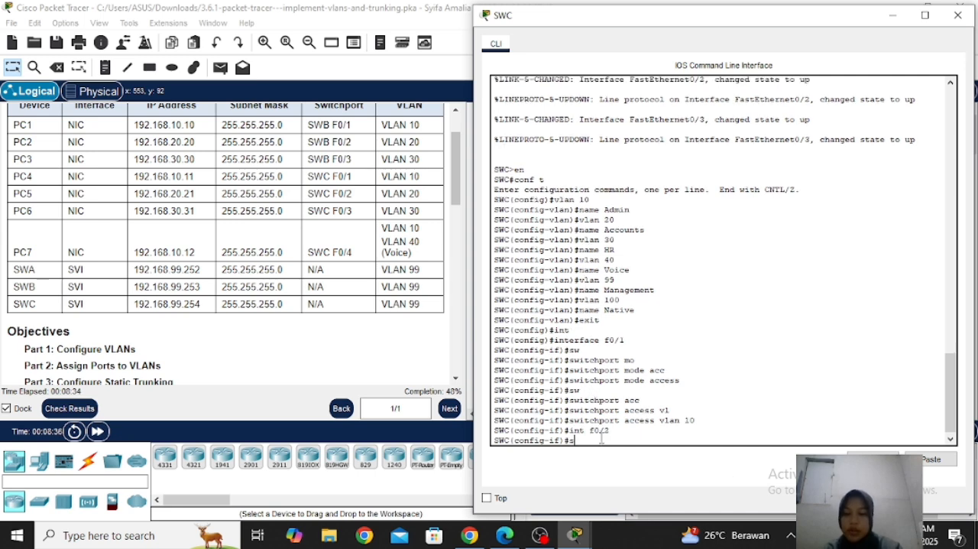
key("Tab")
type("mo")
key("Tab")
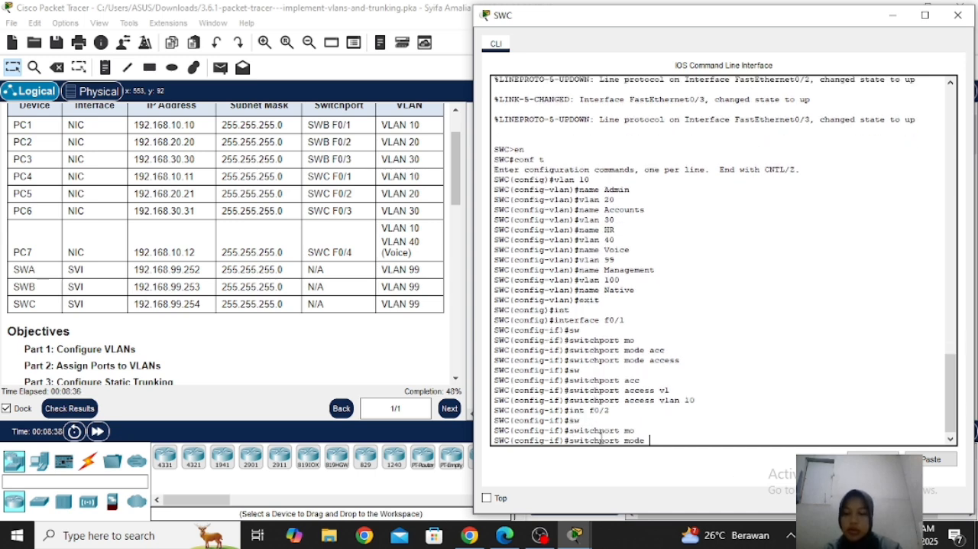
type("acc")
key("Tab")
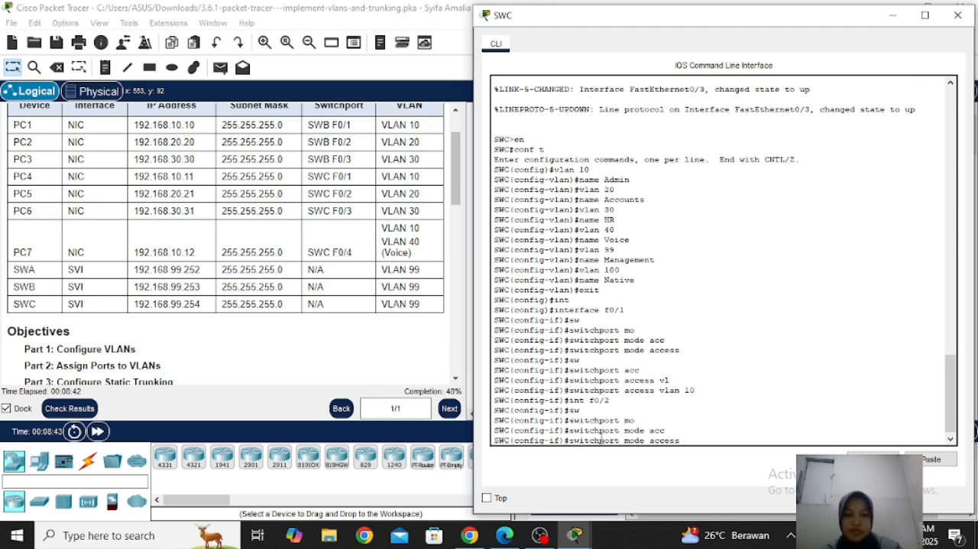
key("Return")
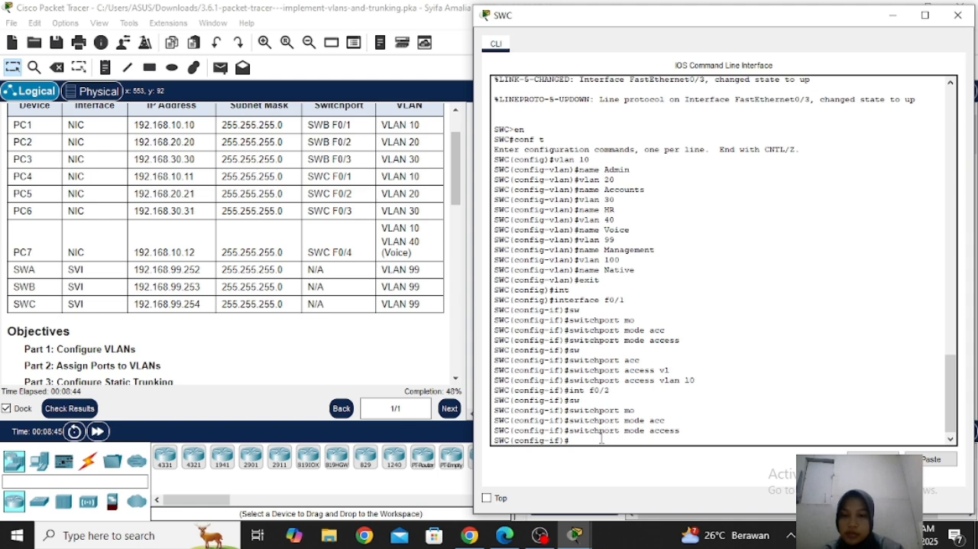
Assign SWC interface f0/2 to access VLAN 20
type("sw")
key("Tab")
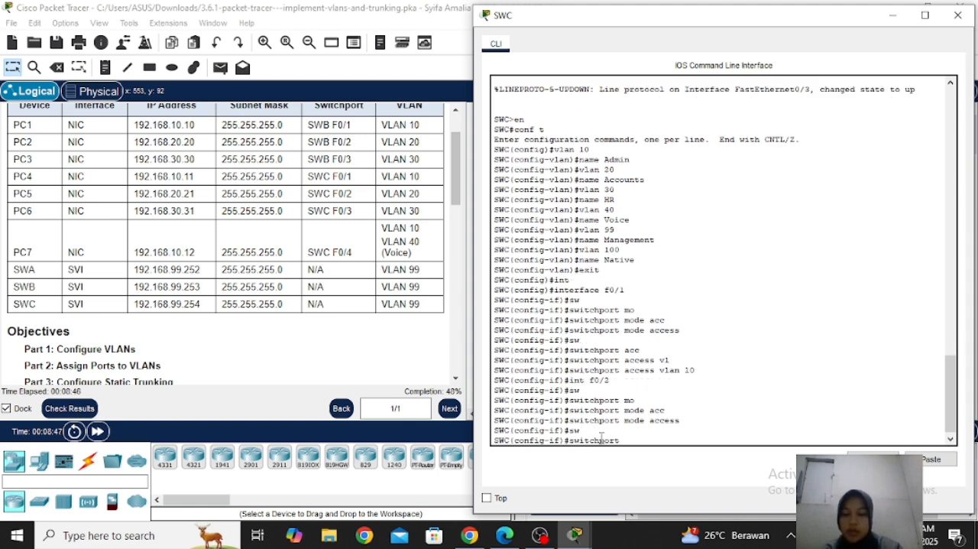
type("acc")
key("Tab")
type("vl")
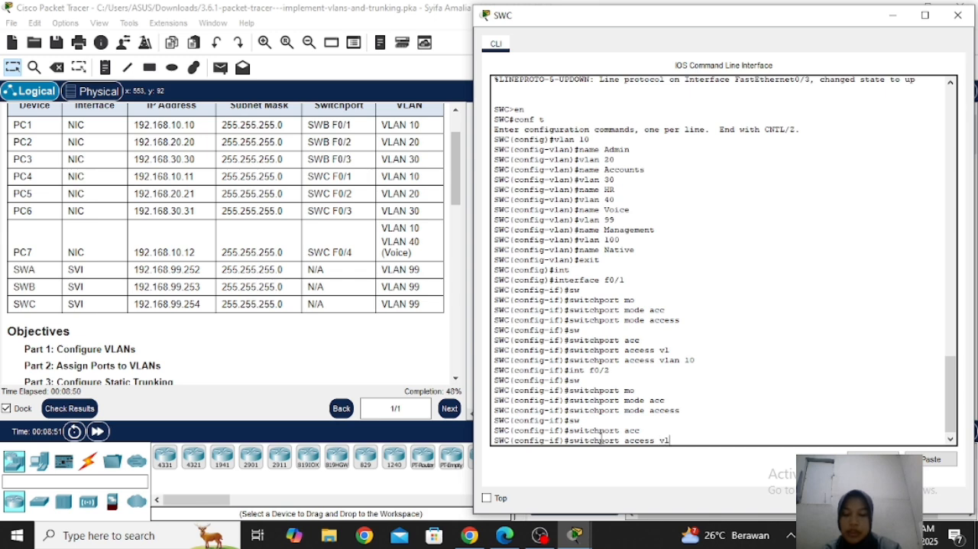
key("Tab")
type("20")
key("Return")
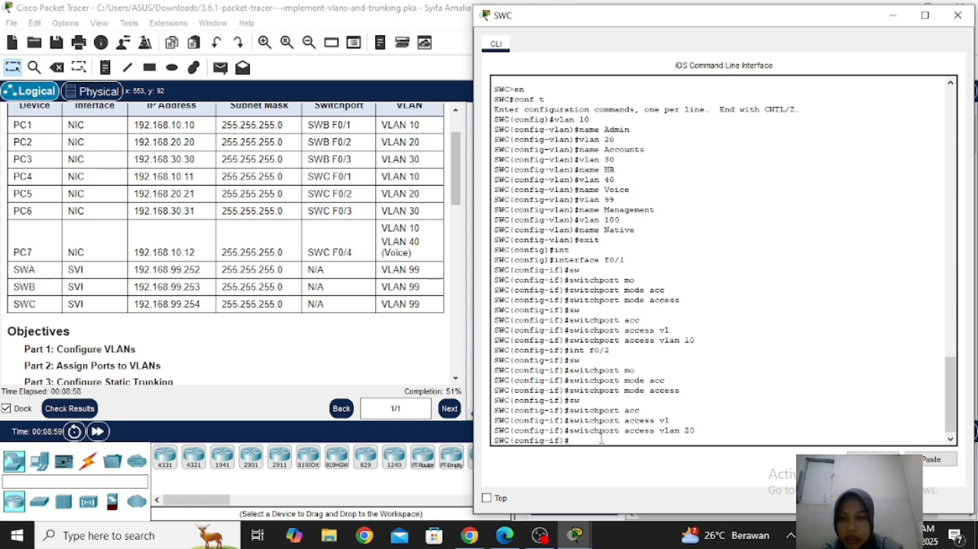
Enter configuration of interface f0/3 on SWC
type("s")
key("BackSpace")
type("in")
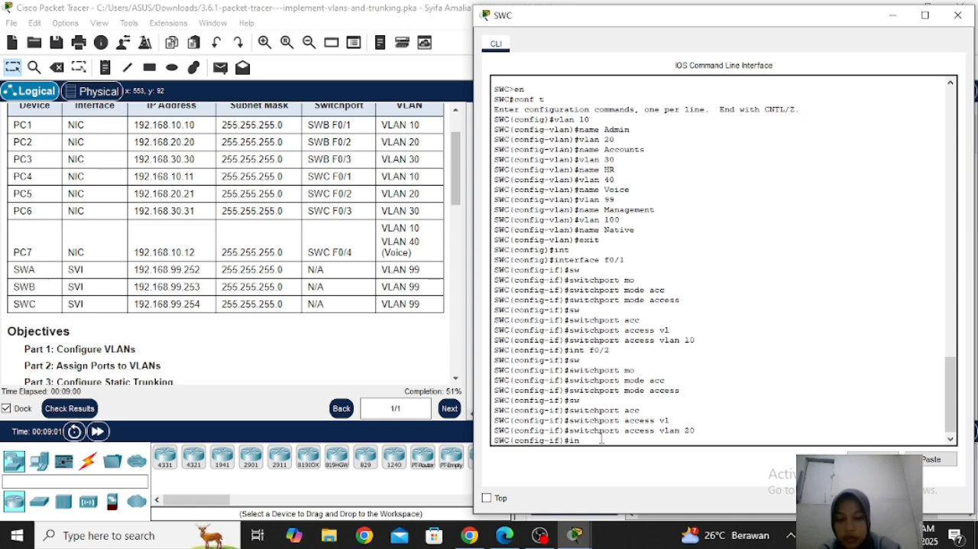
type("t f0/")
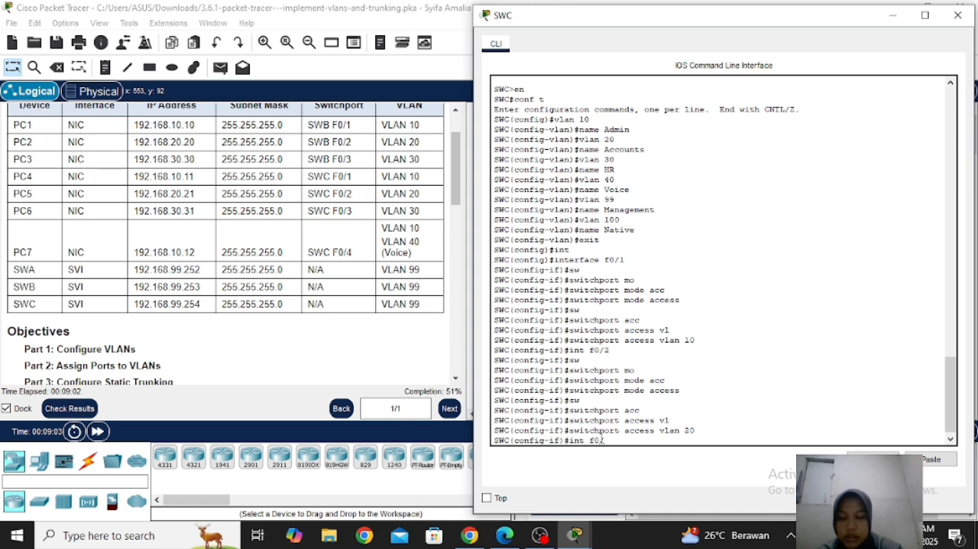
type("3")
key("Return")
Set SWC interface f0/3 to switchport access mode
type("sw")
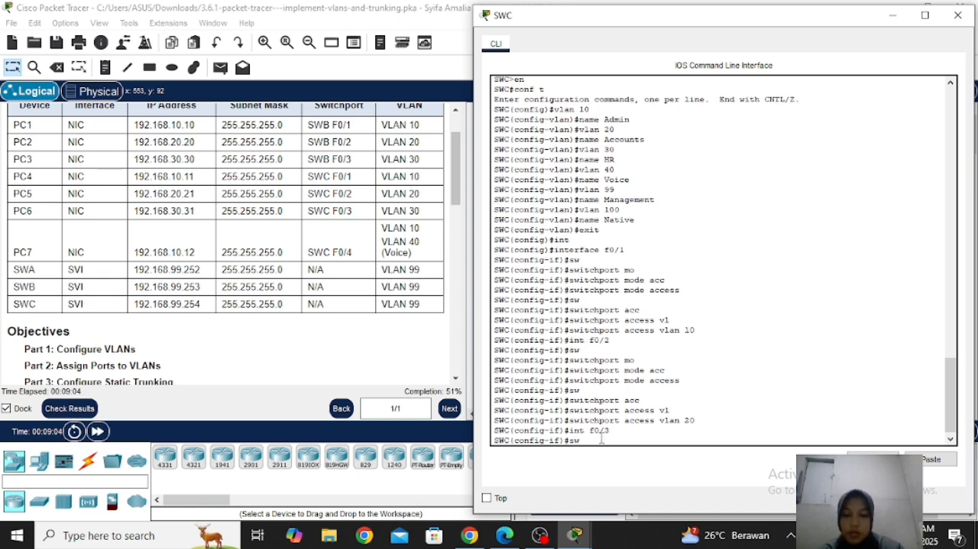
key("Tab")
type("mo")
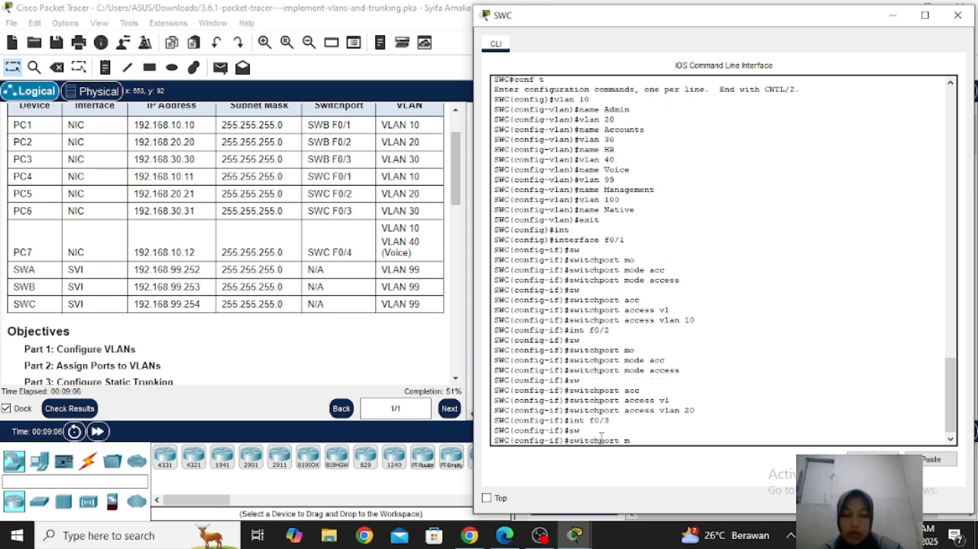
key("Tab")
type("acc")
key("Tab")
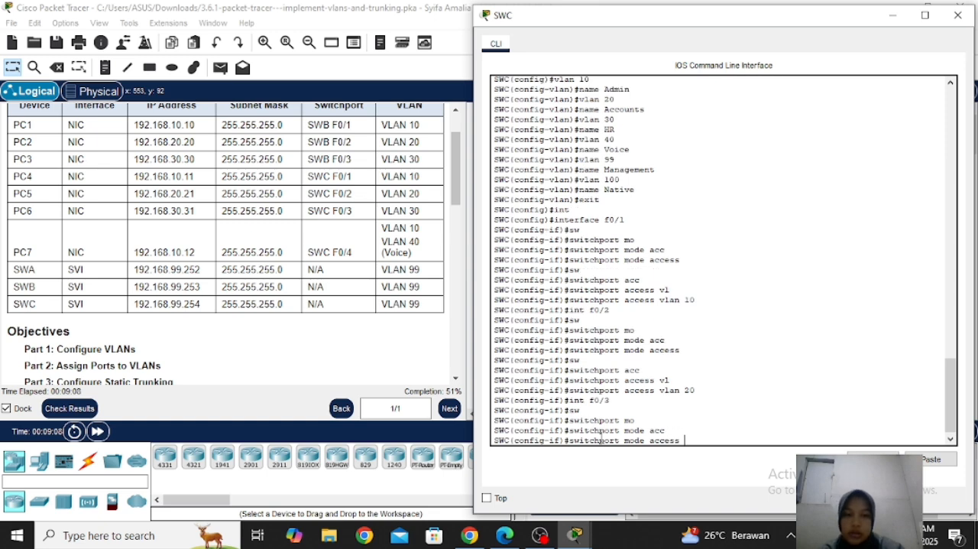
type("sw")
key("Tab")
type("acc")
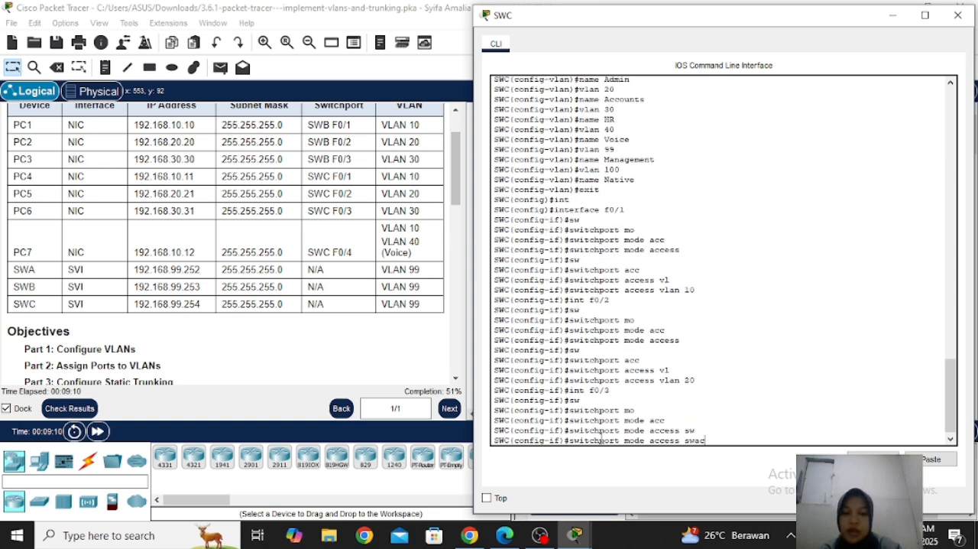
key("BackSpace")
key("BackSpace")
key("BackSpace")
key("Tab")
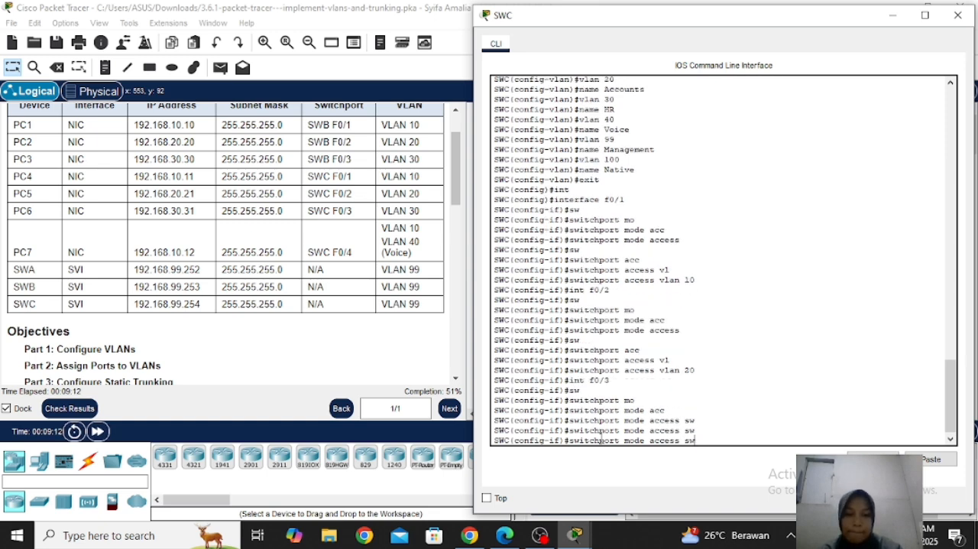
key("BackSpace")
key("BackSpace")
key("Return")
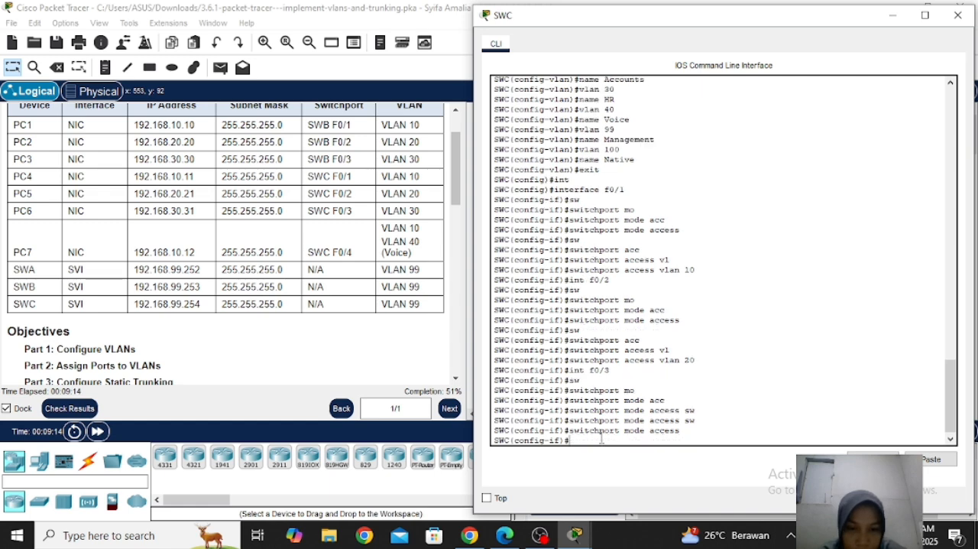
Assign SWC interface f0/3 to access VLAN 30
type("sw")
key("Tab")
type("acc")
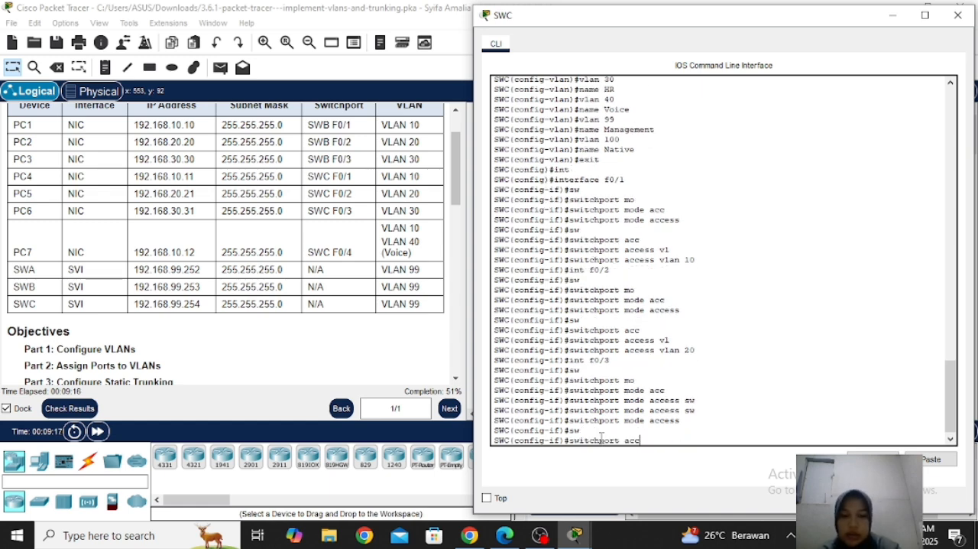
key("Tab")
type("vl")
key("Tab")
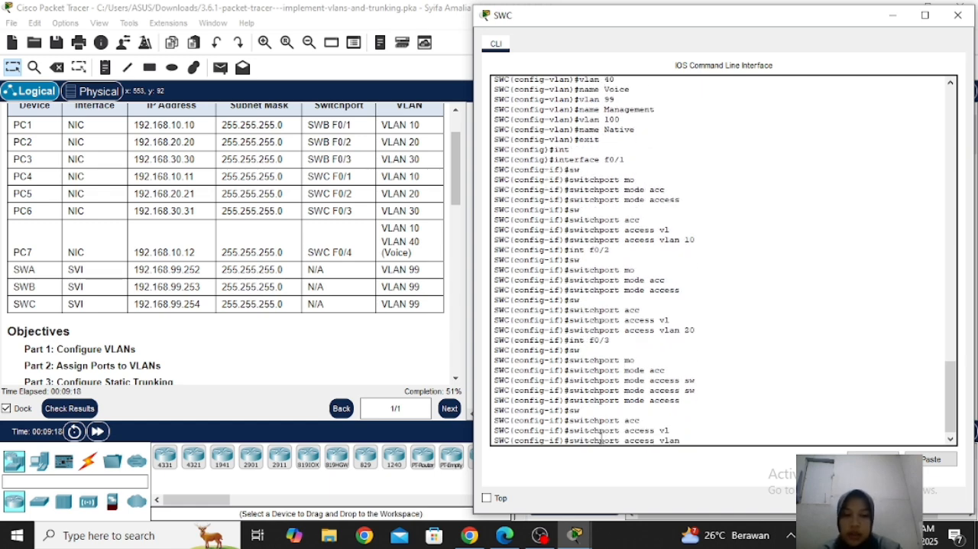
type("30")
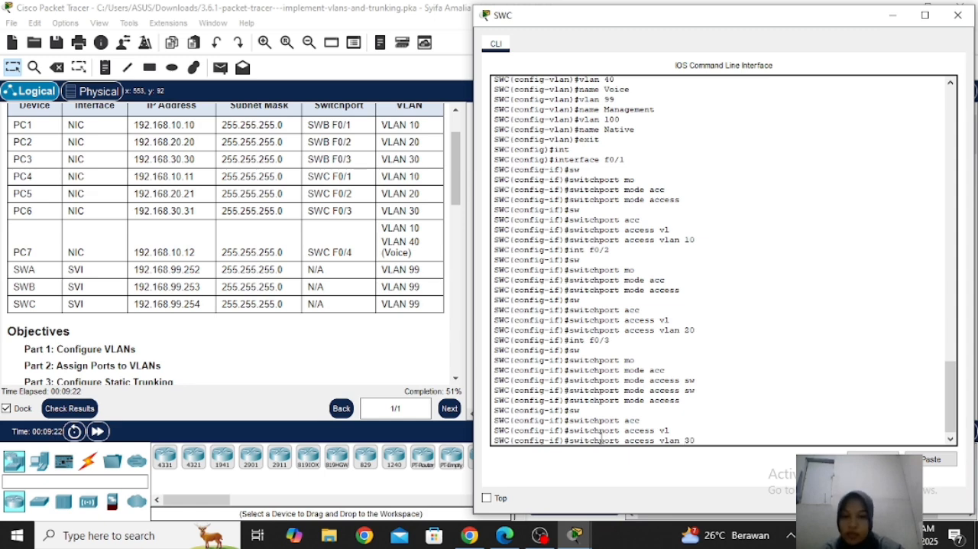
key("Return")
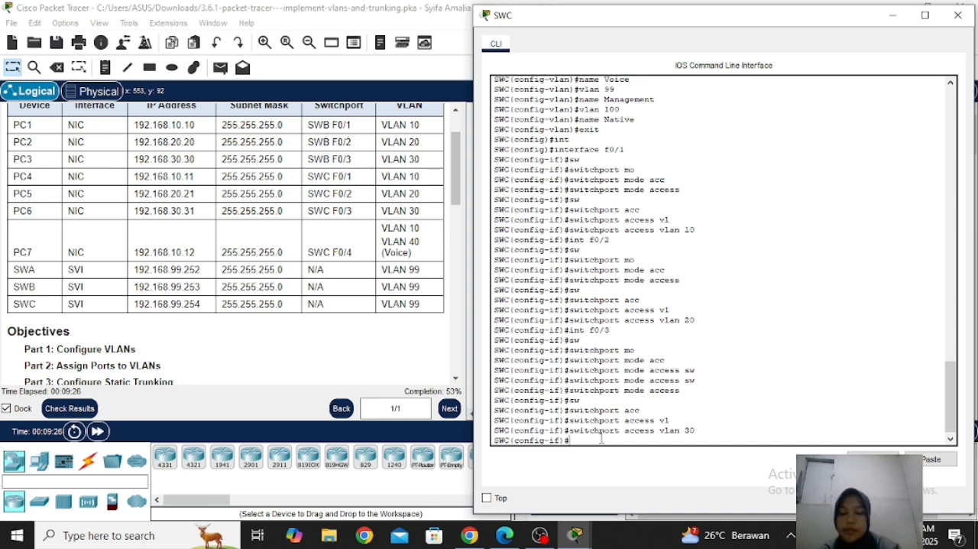
Enter interface f0/4 on SWC and set it to switchport access mode
type("int")
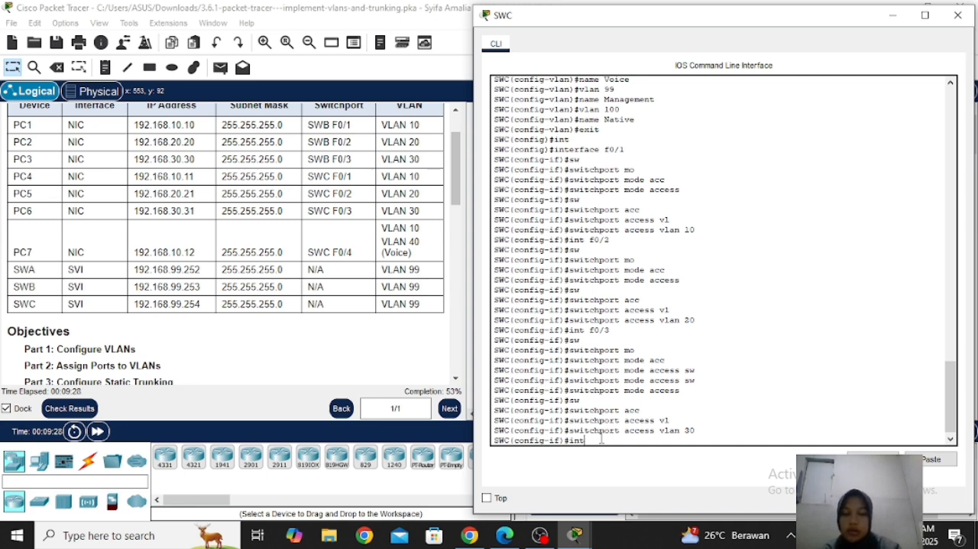
type("ef0/4")
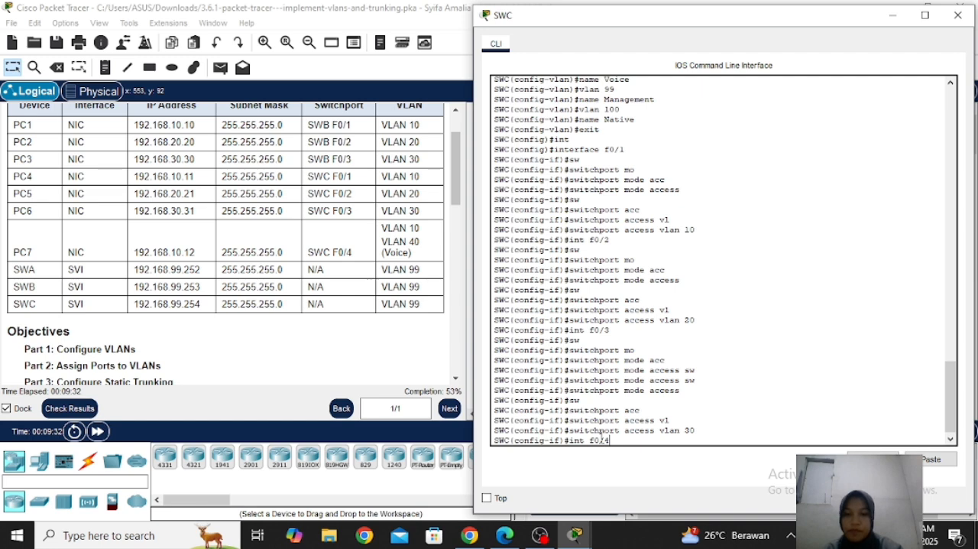
key("Return")
type("sw")
key("Tab")
type("m")
key("Tab")
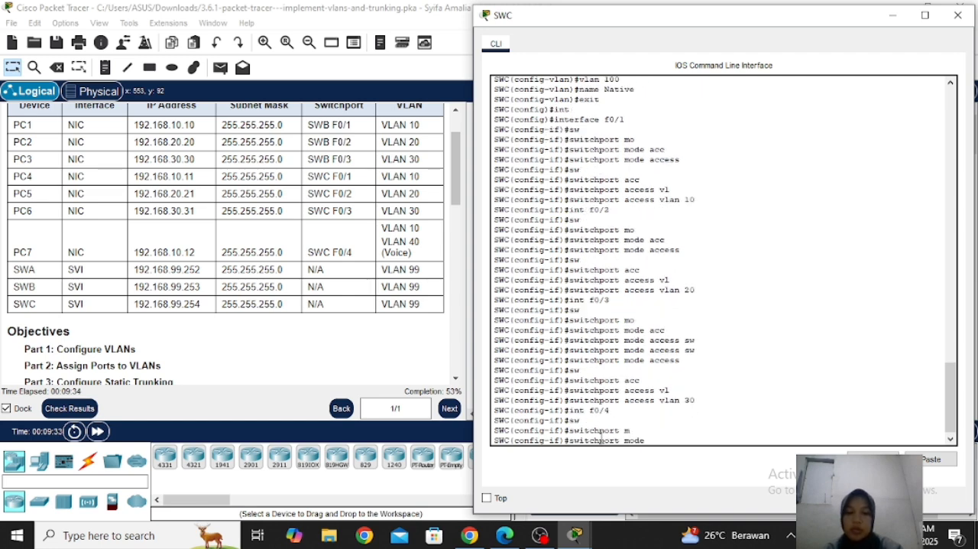
key("Tab")
type("a")
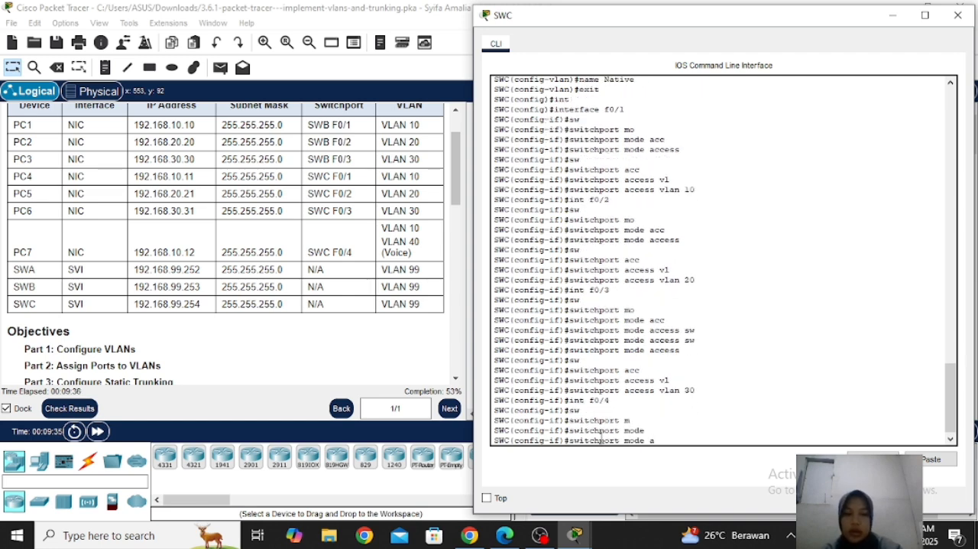
key("Tab")
key("Return")
Assign SWC interface f0/4 to access VLAN 10
type("sw")
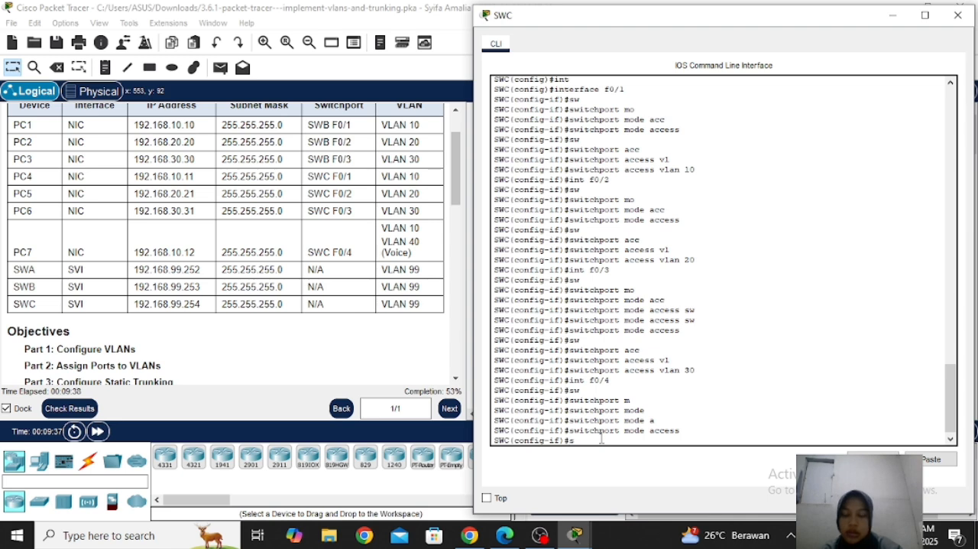
key("Tab")
type("acc")
key("Tab")
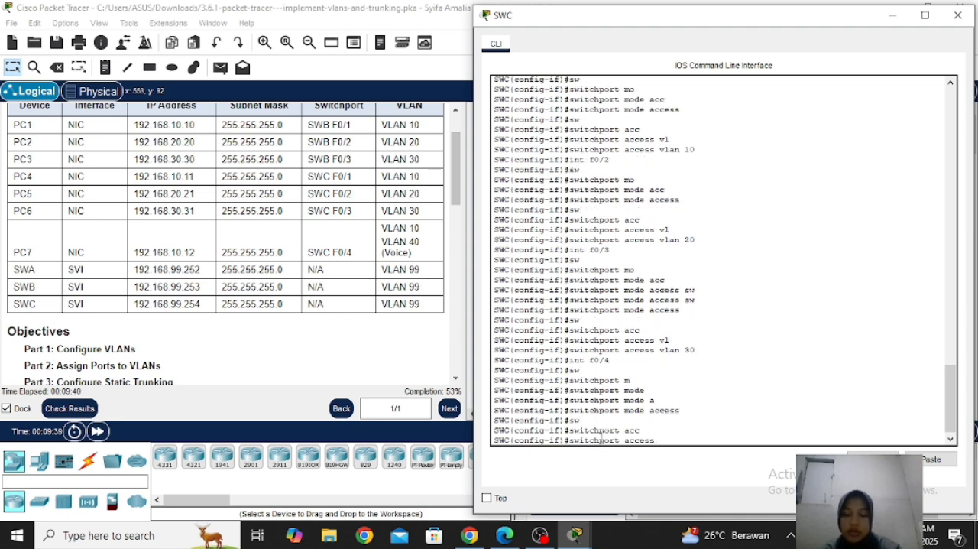
type("vl")
key("Tab")
type("10")
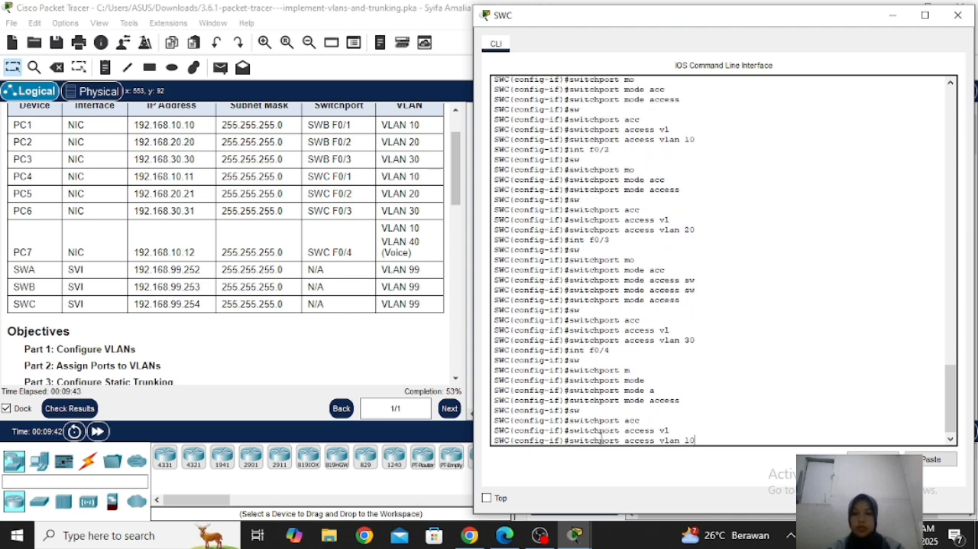
key("Return")
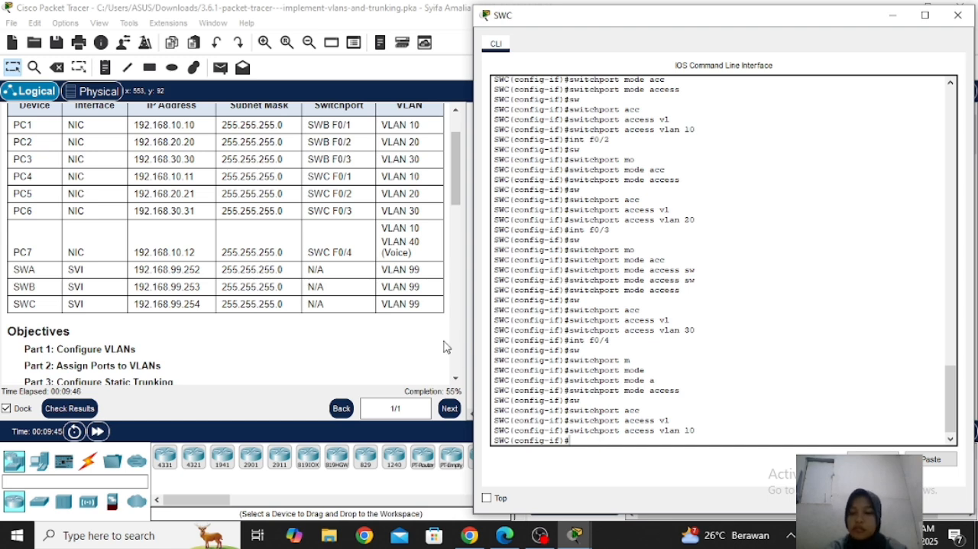
Consult the Part 2 instructions on the voice VLAN port and re-enter configuration of interface f0/4 on SWC
left_click(450, 273)
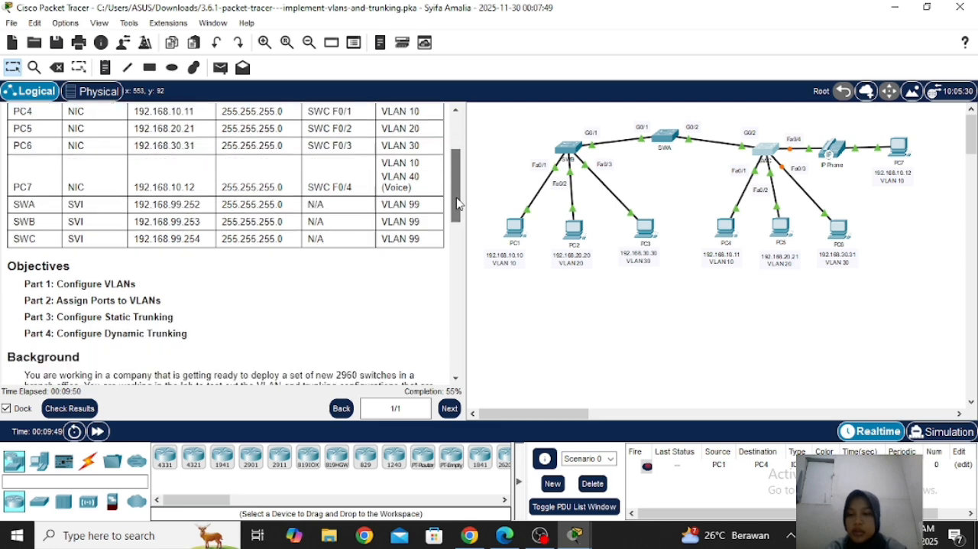
left_click_drag(456, 182, 481, 322)
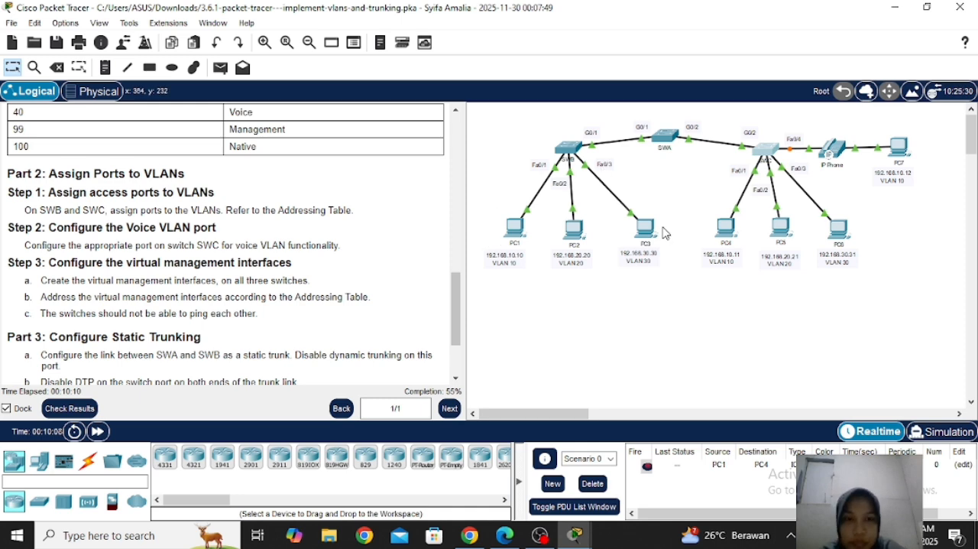
left_click(770, 155)
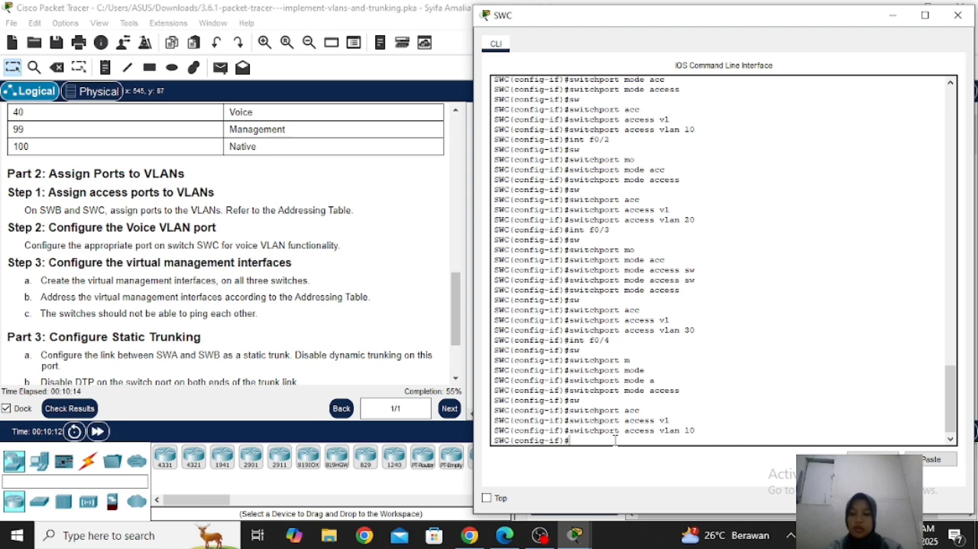
type("int ")
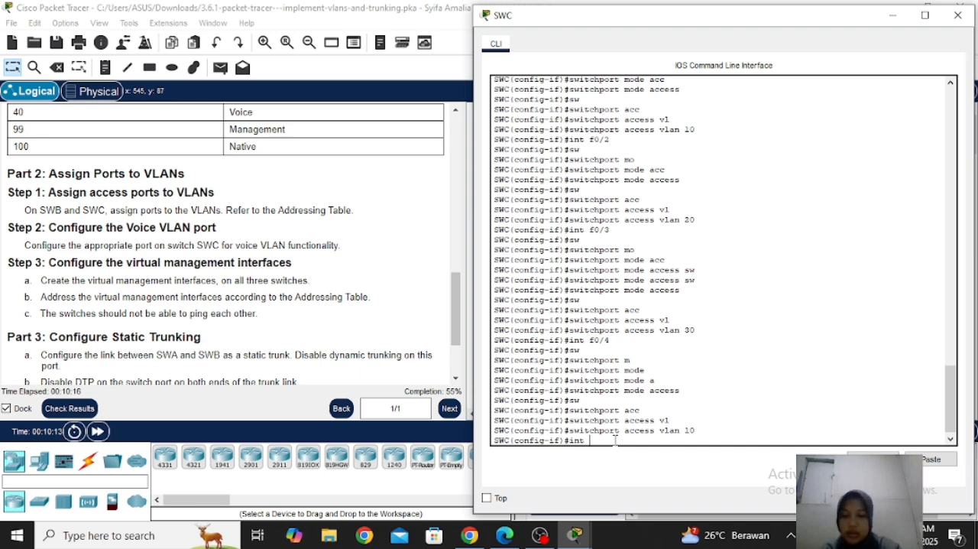
type("f0/4")
key("Return")
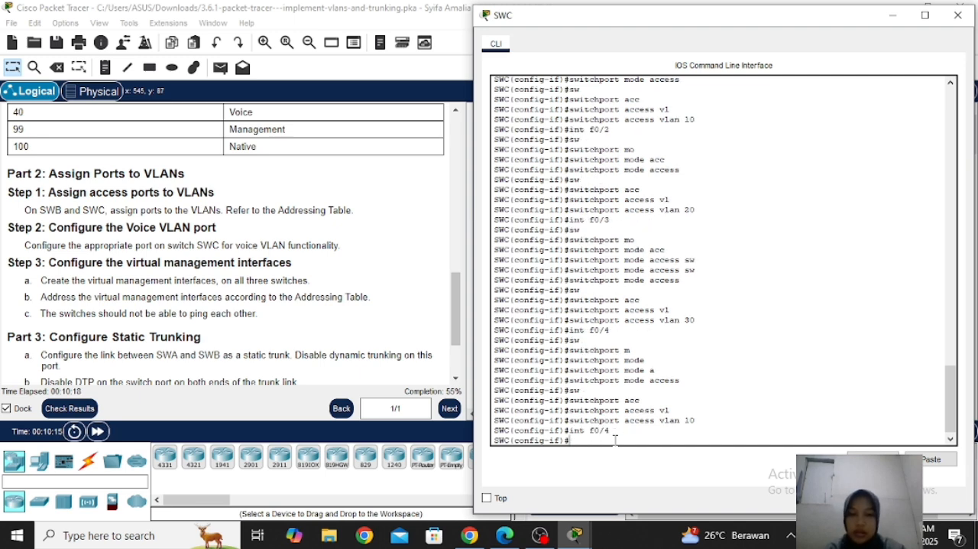
Set SWC interface f0/4 to trust CoS markings with the command mls qos trust cos
type("sw")
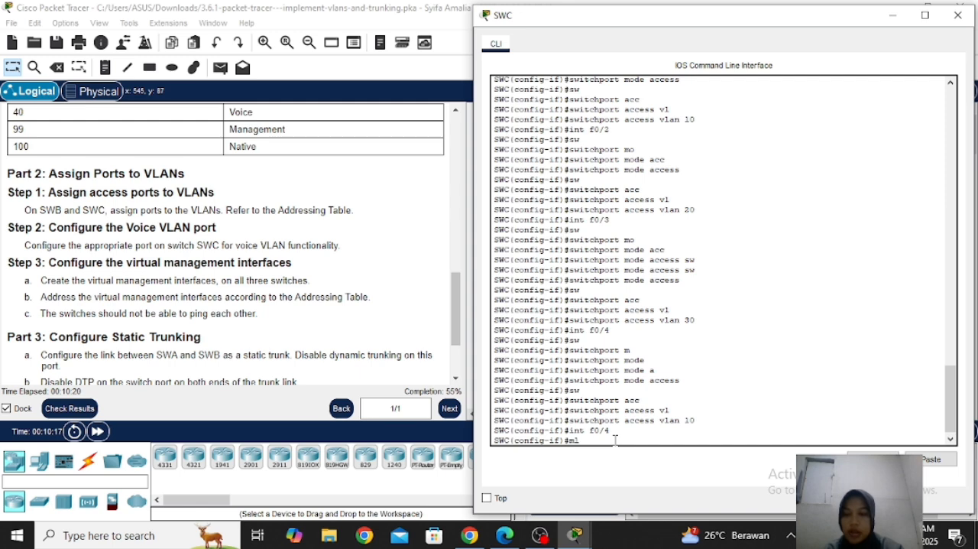
type("s q")
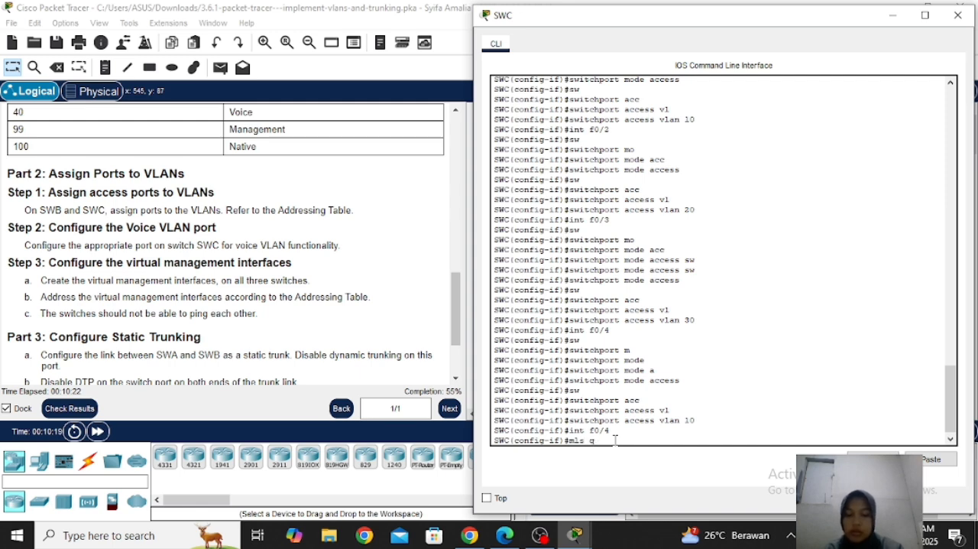
type("uos trusrt")
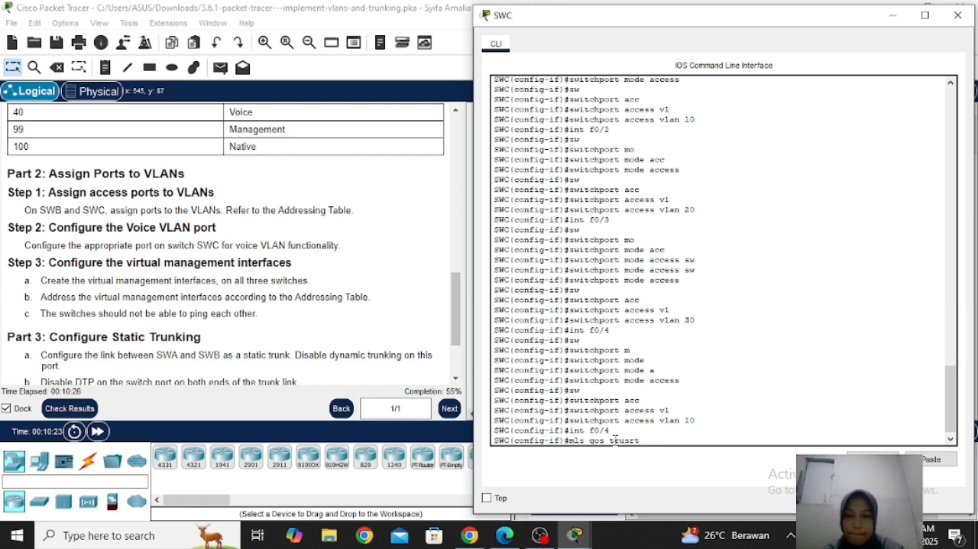
type(" cos")
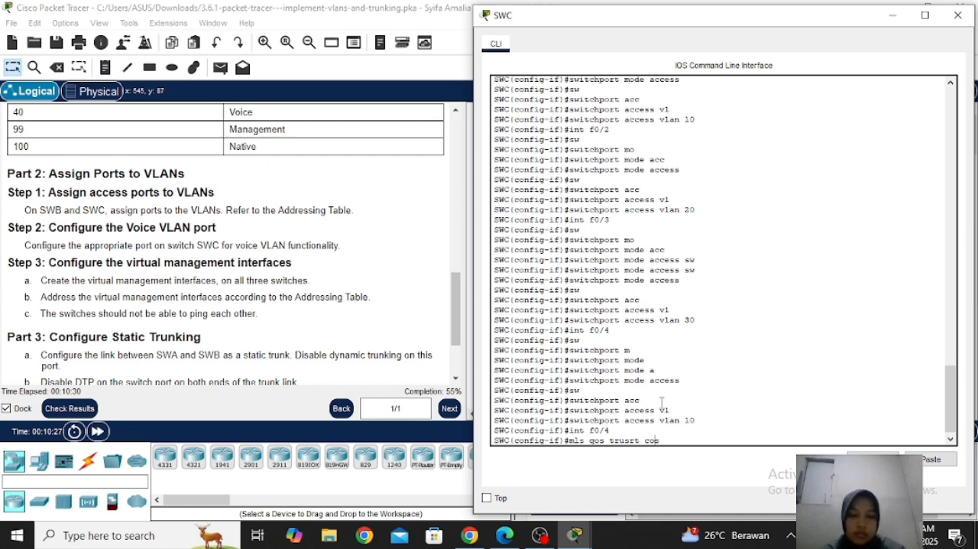
key("Left")
key("Left")
key("Left")
key("Left")
key("Left")
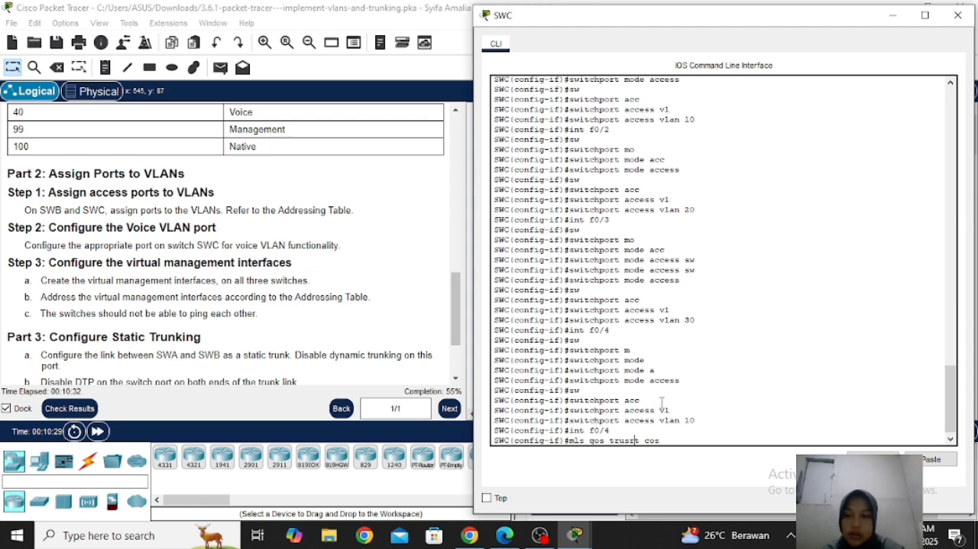
key("BackSpace")
key("BackSpace")
type("s")
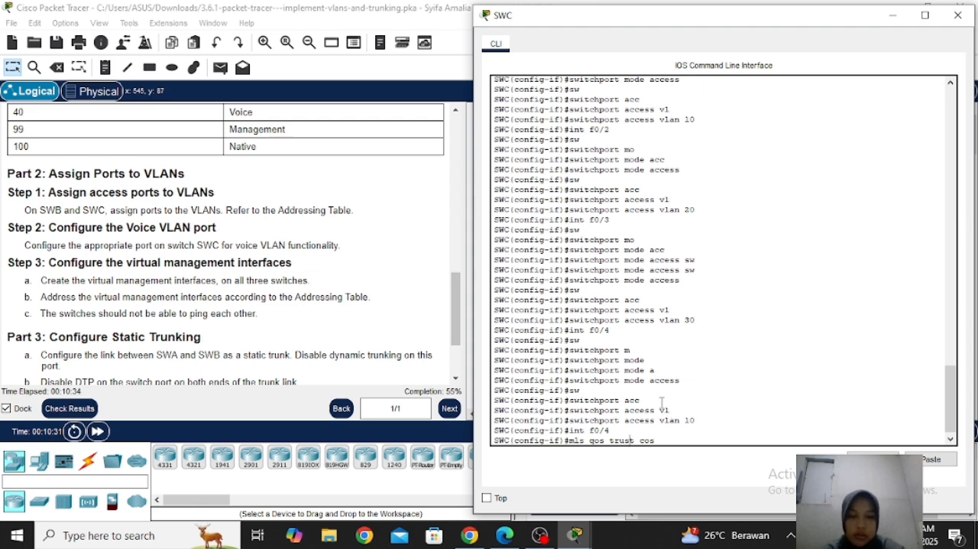
key("Return")
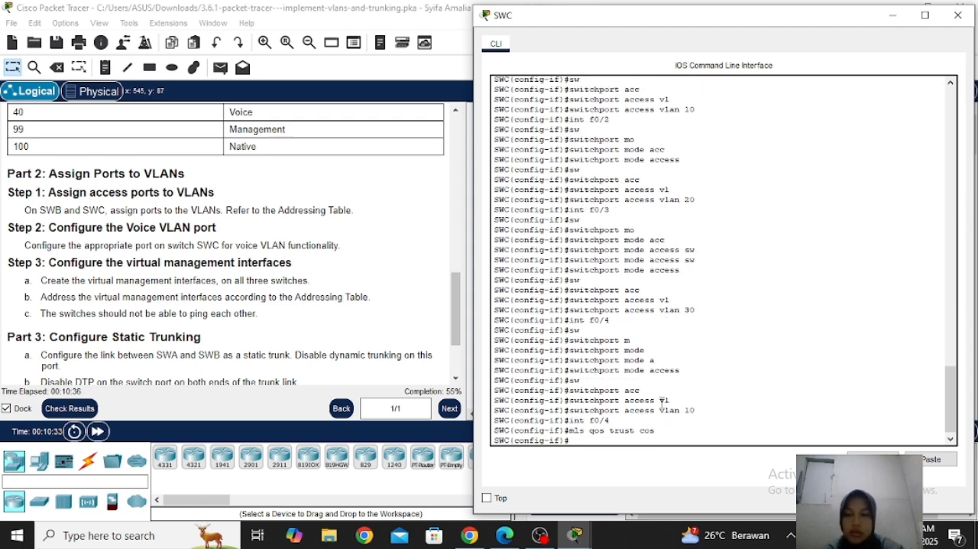
Assign voice VLAN 40 to SWC interface f0/4
type("sw")
key("Tab")
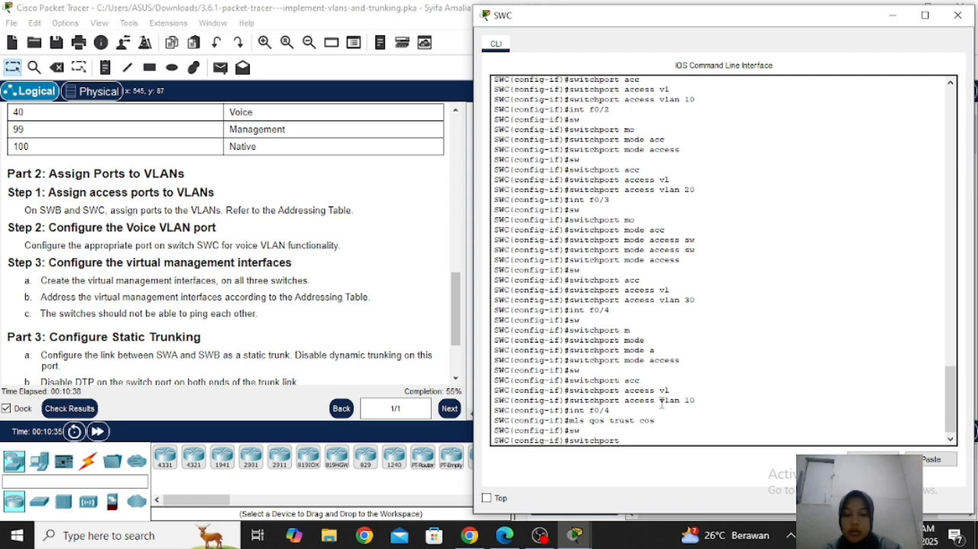
type("vo")
key("Tab")
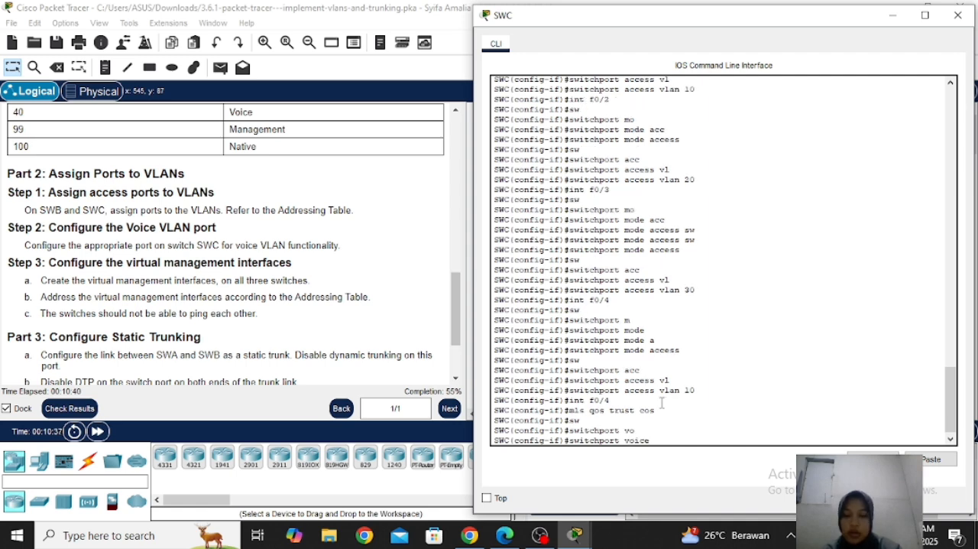
type("vla")
key("Tab")
type("40")
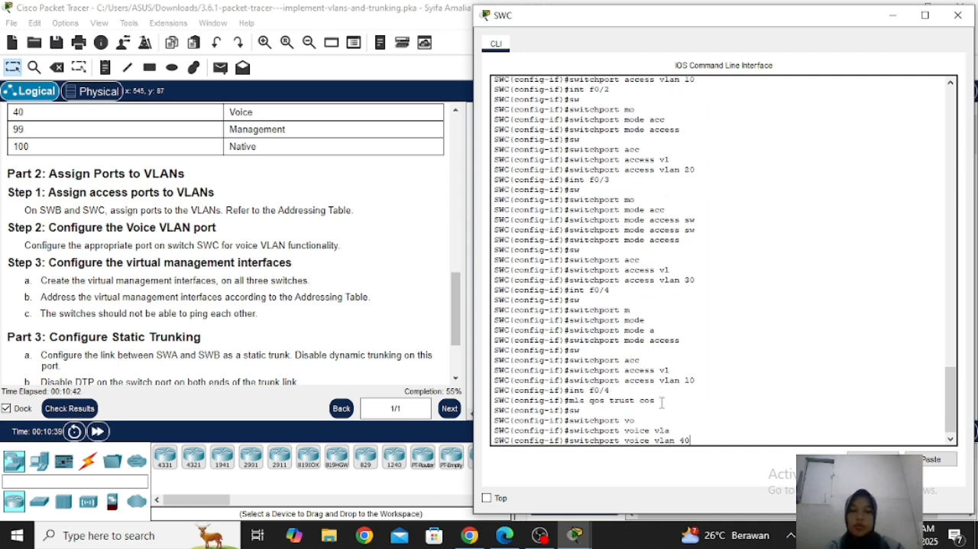
key("Return")
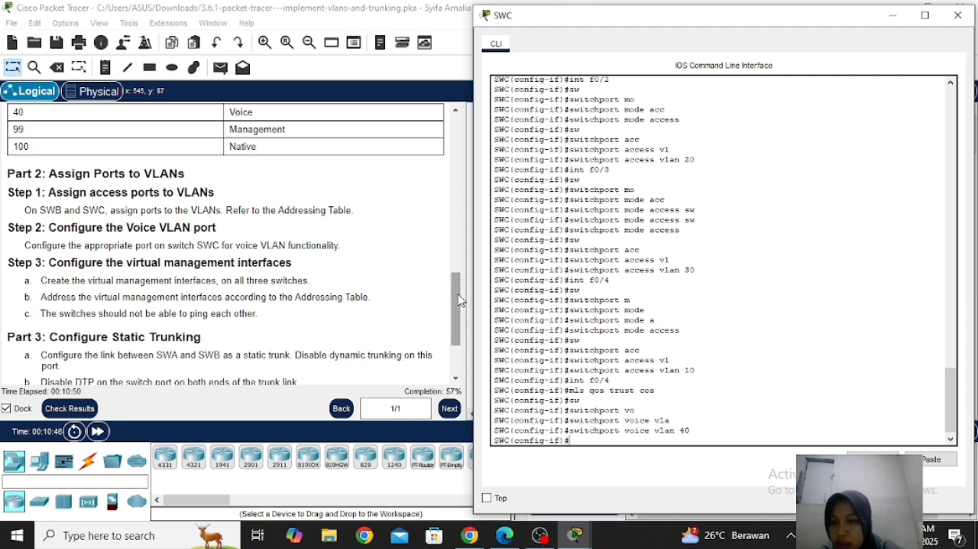
Show the Addressing Table in the instructions and open the command line of switch SWA
left_click(8, 264)
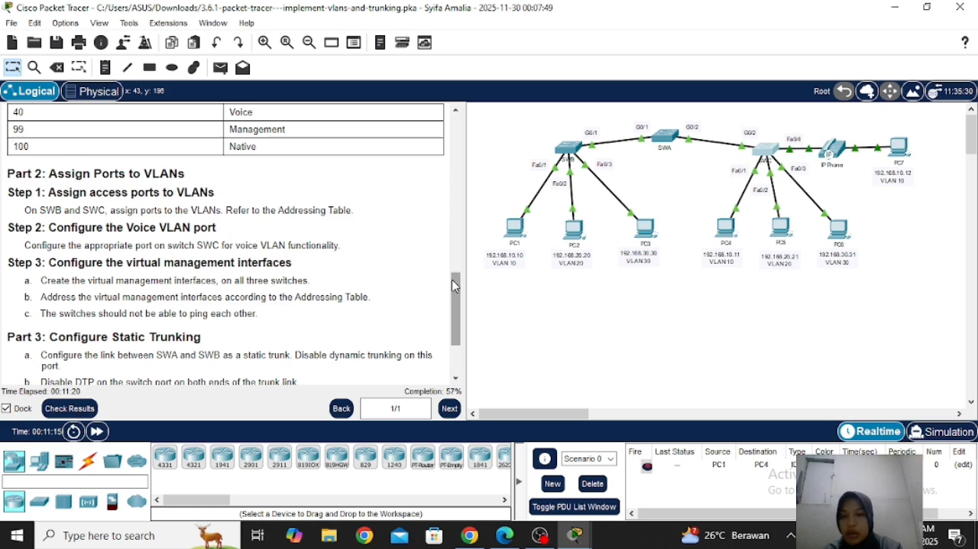
left_click(665, 138)
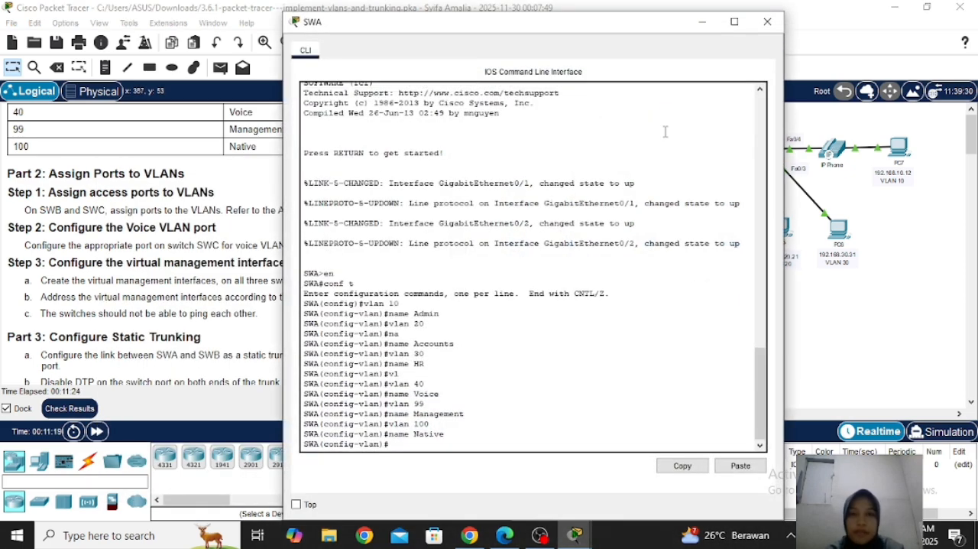
left_click_drag(621, 29, 751, 27)
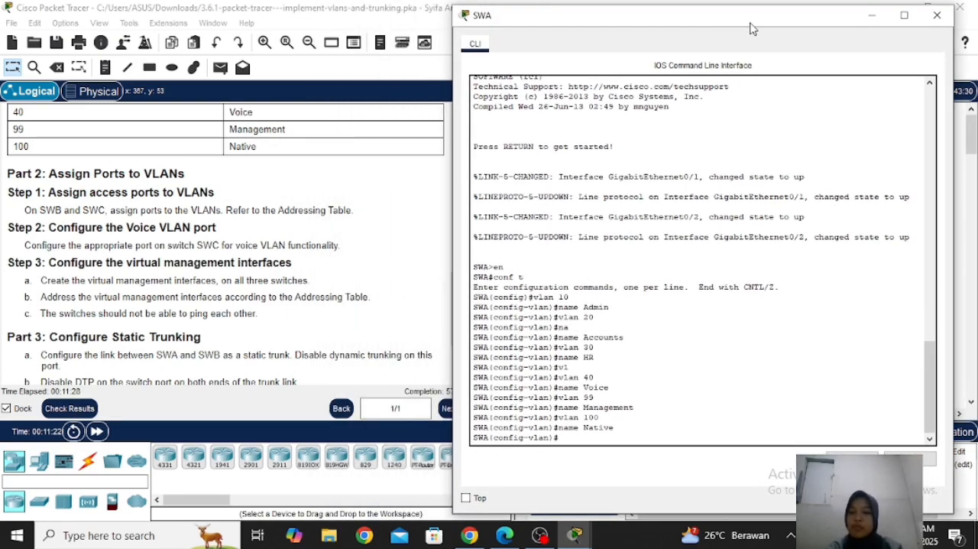
left_click(433, 208)
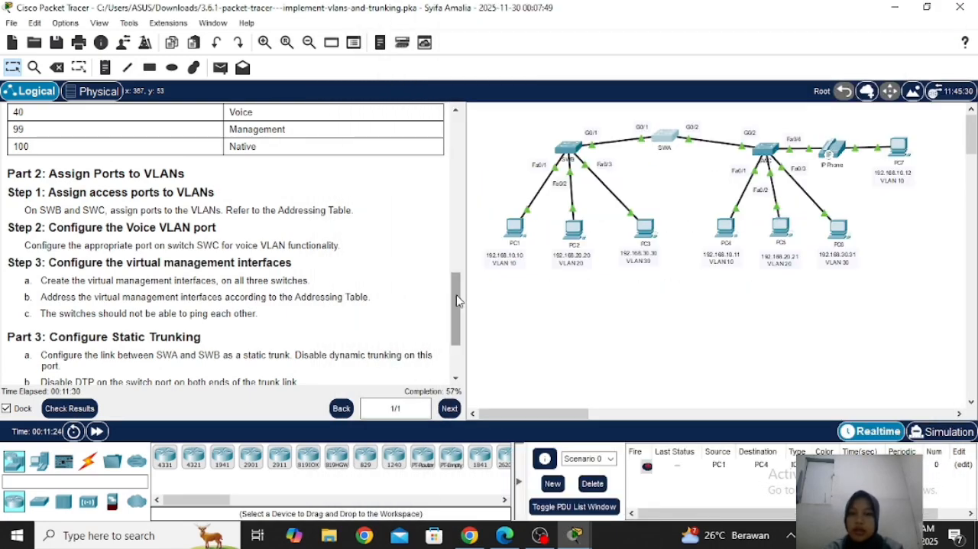
left_click_drag(457, 299, 428, 153)
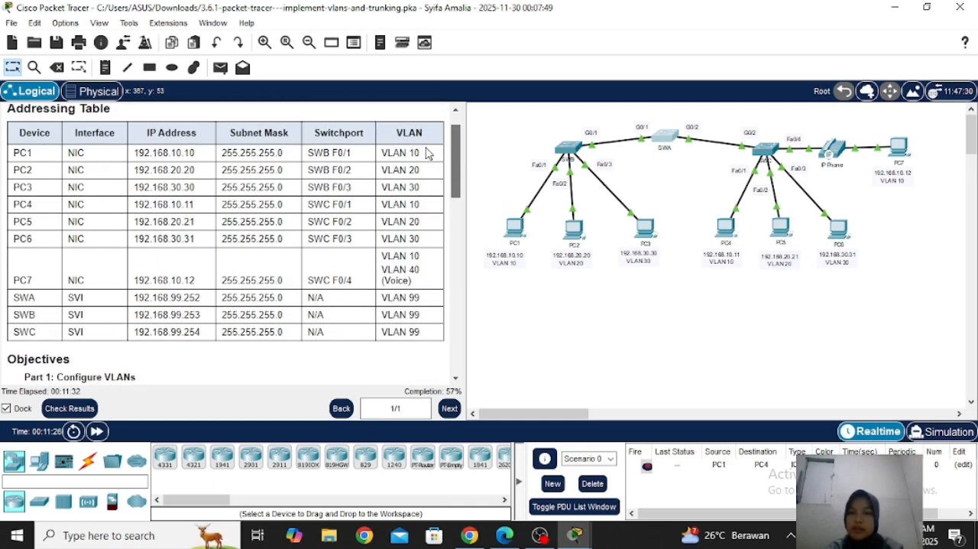
left_click(658, 140)
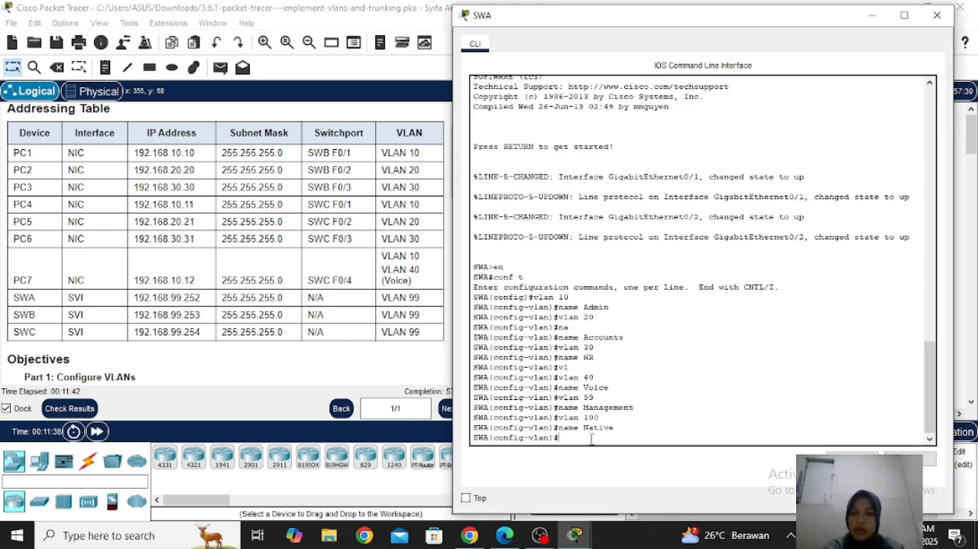
Exit VLAN configuration on SWA and create the virtual management interface VLAN 99
type("w")
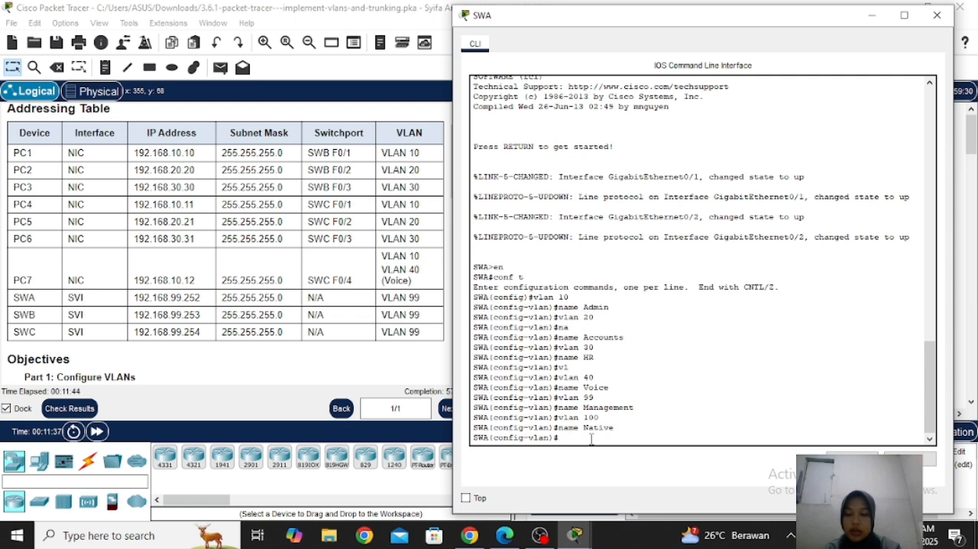
type("exit")
key("Return")
type("ig)#i")
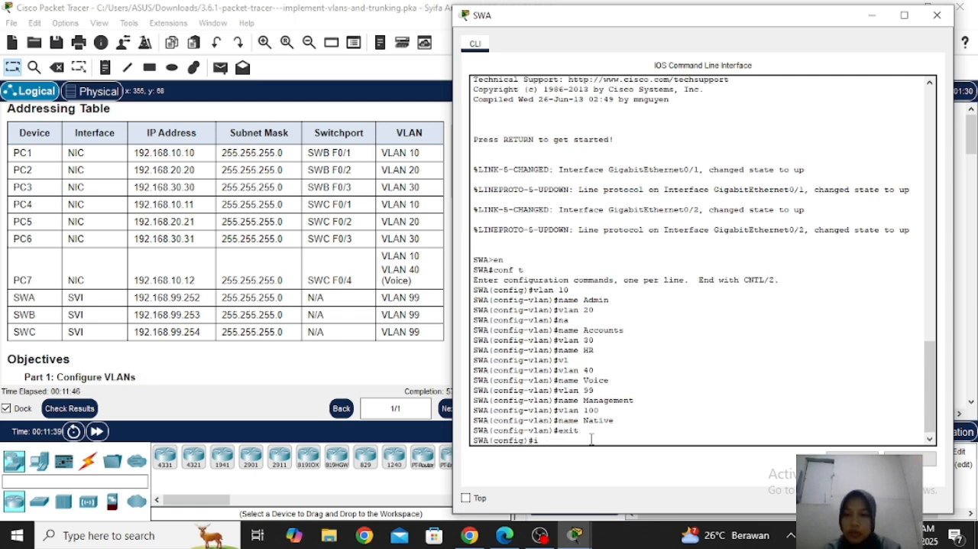
type("nt")
key("Tab")
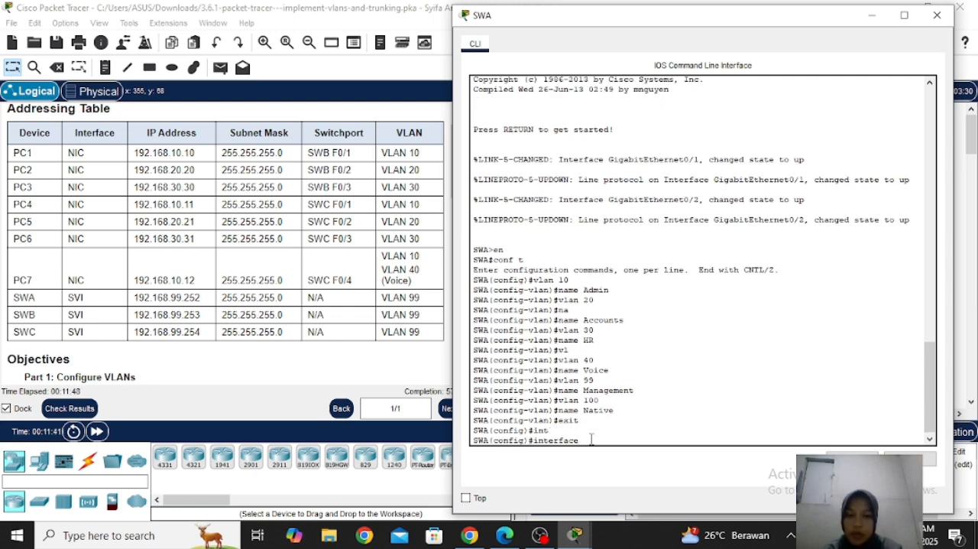
type("vl")
key("Tab")
type("99")
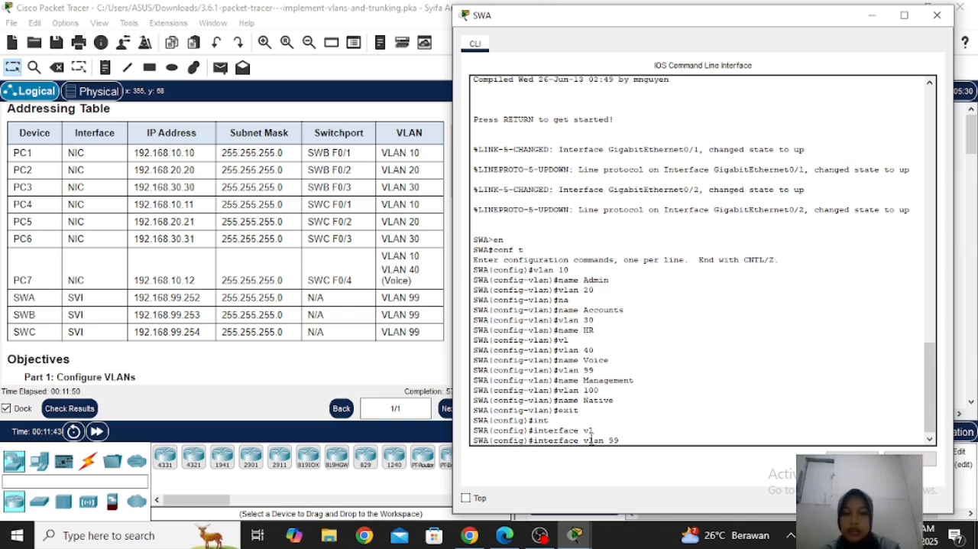
key("Return")
key("Return")
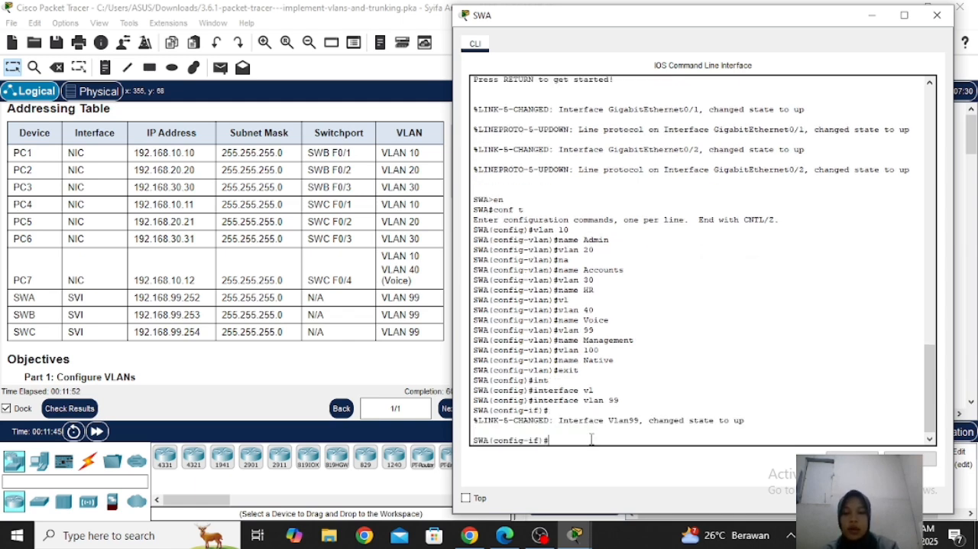
Assign IP address 192.168.99.252 with subnet mask 255.255.255.0 to the VLAN 99 interface on SWA
type("ip add")
key("Tab")
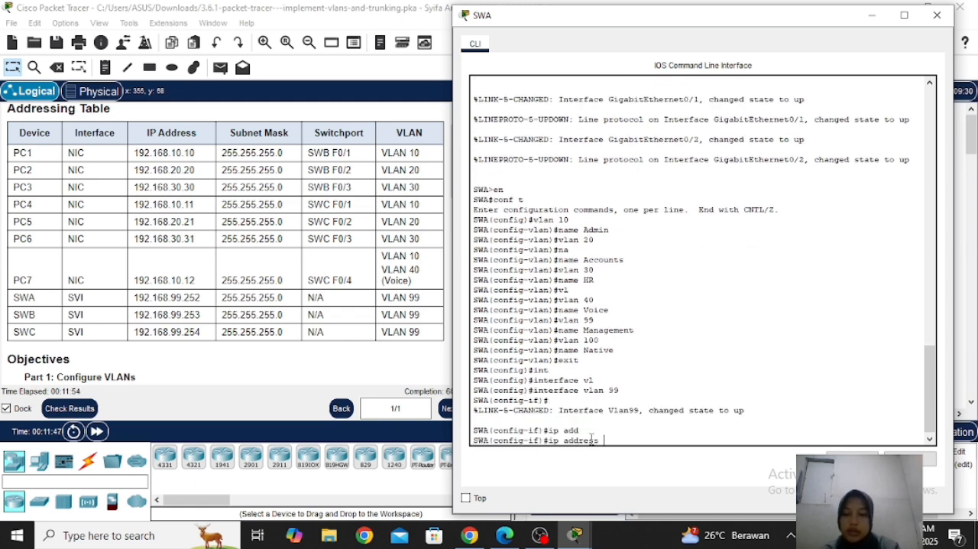
type("192.168")
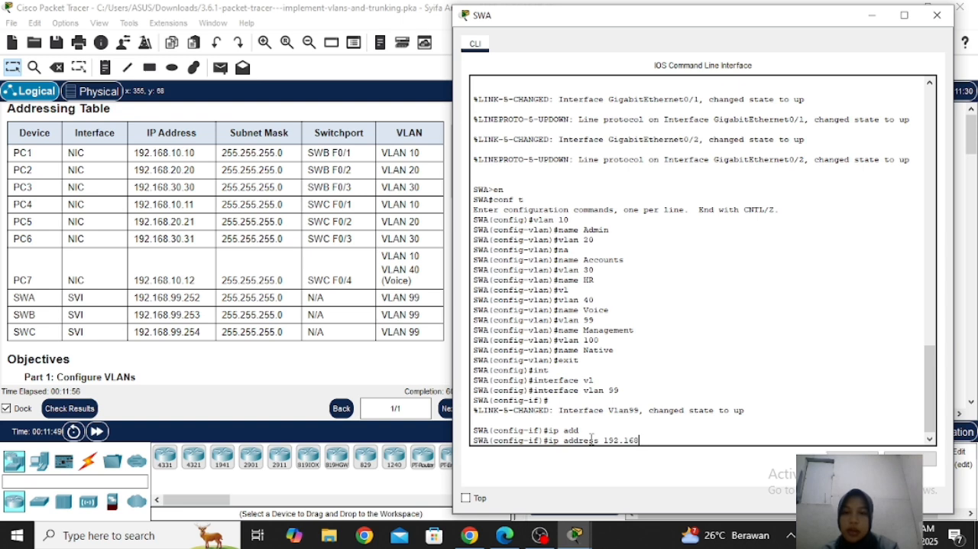
type(".99")
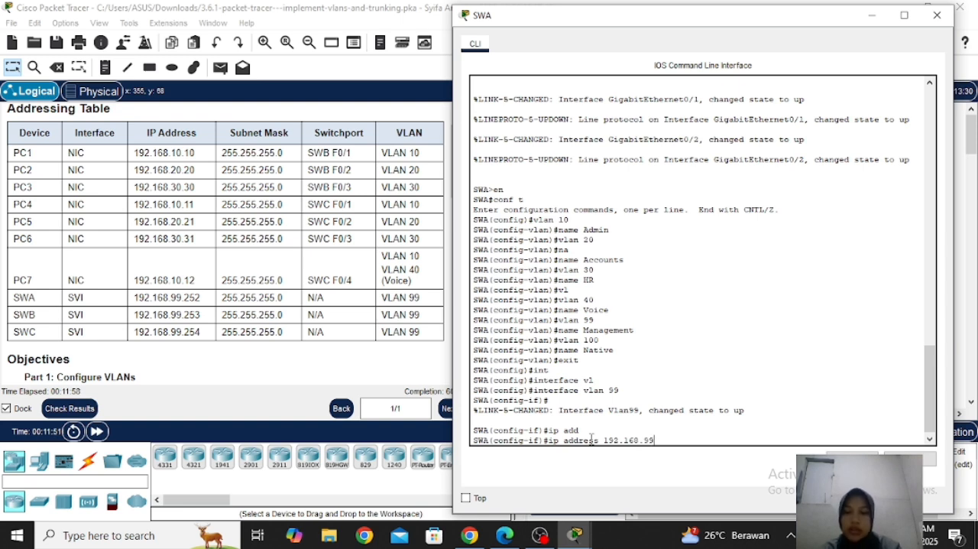
type(".252")
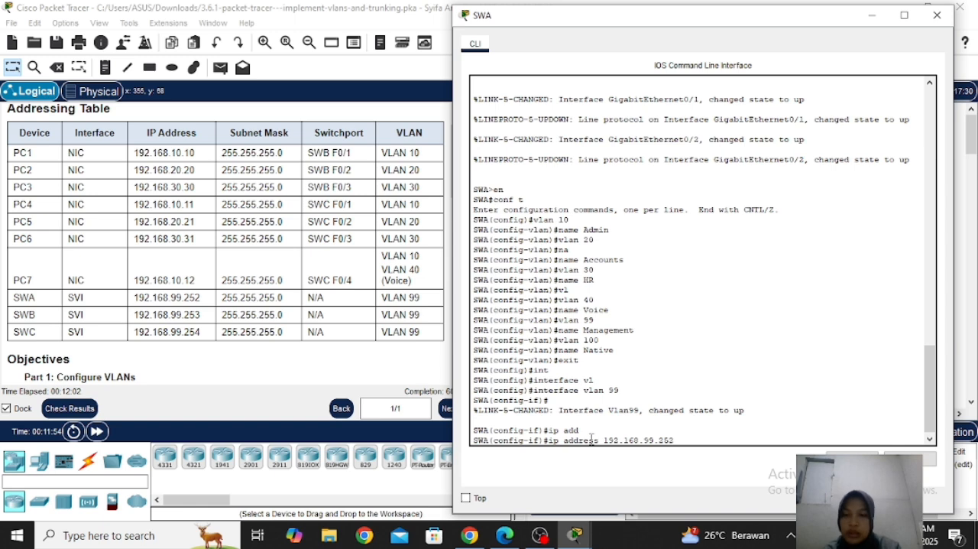
type(" 255.25")
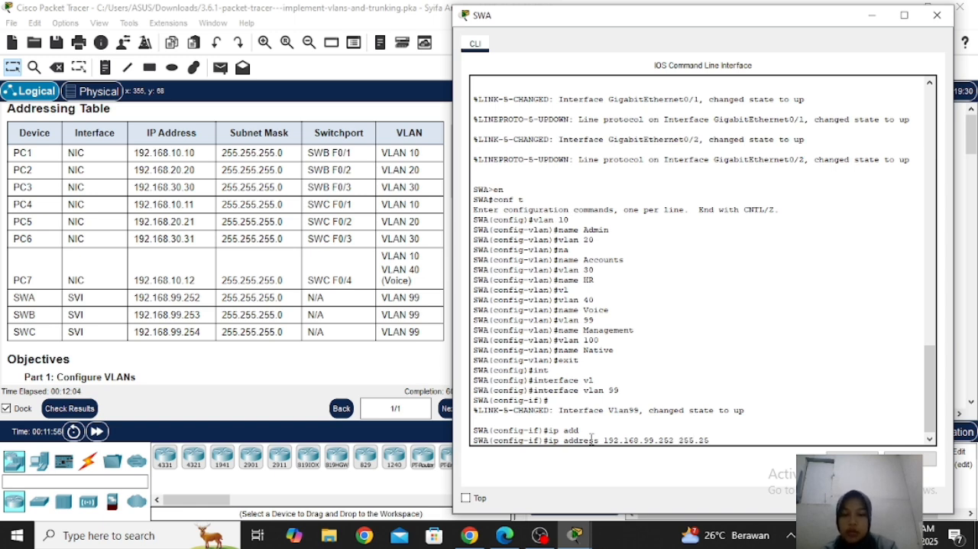
type("5.255.0")
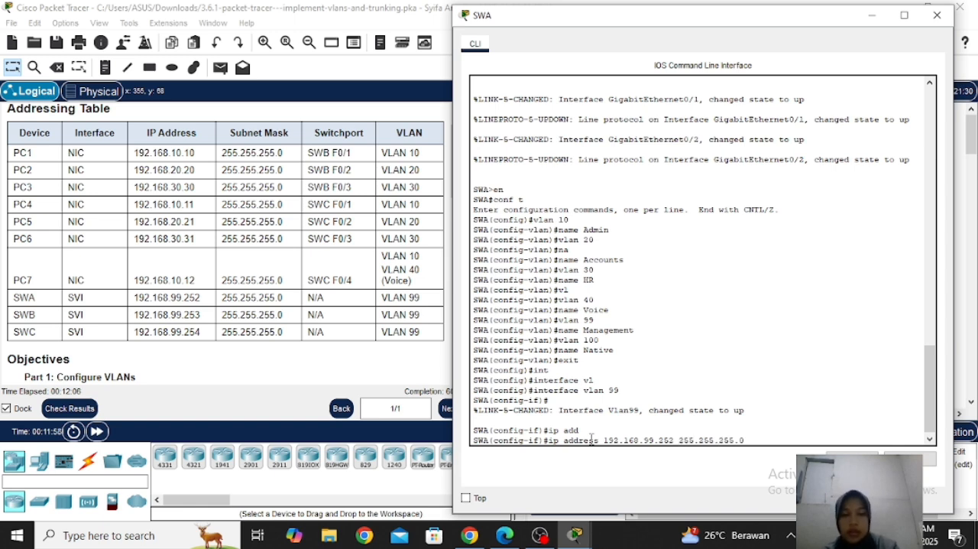
key("Return")
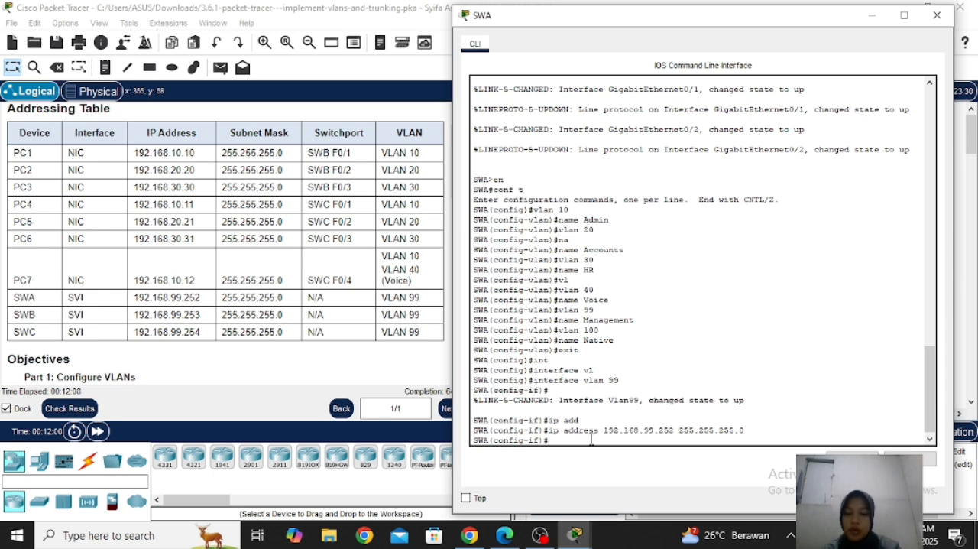
Enable the VLAN 99 interface on SWA with no shutdown and close the switch's window
type("no sh")
key("Tab")
key("Return")
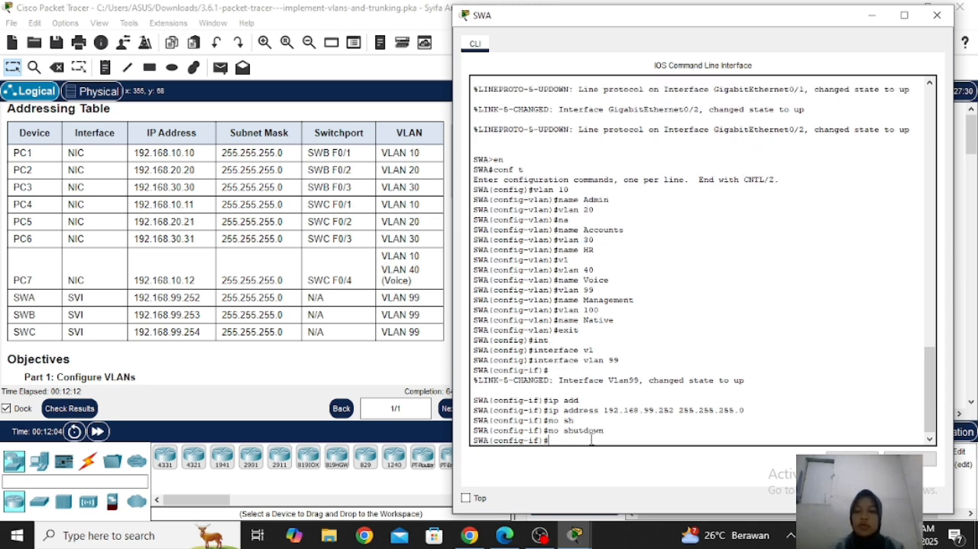
left_click(937, 14)
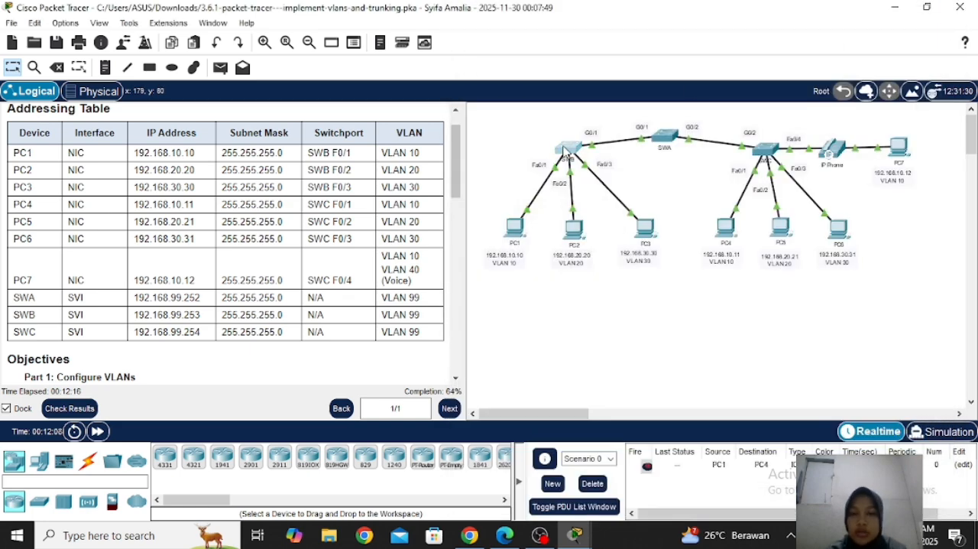
Open the command line of switch SWB beside the Addressing Table and return to global configuration mode
left_click(565, 149)
left_click_drag(471, 14, 694, 5)
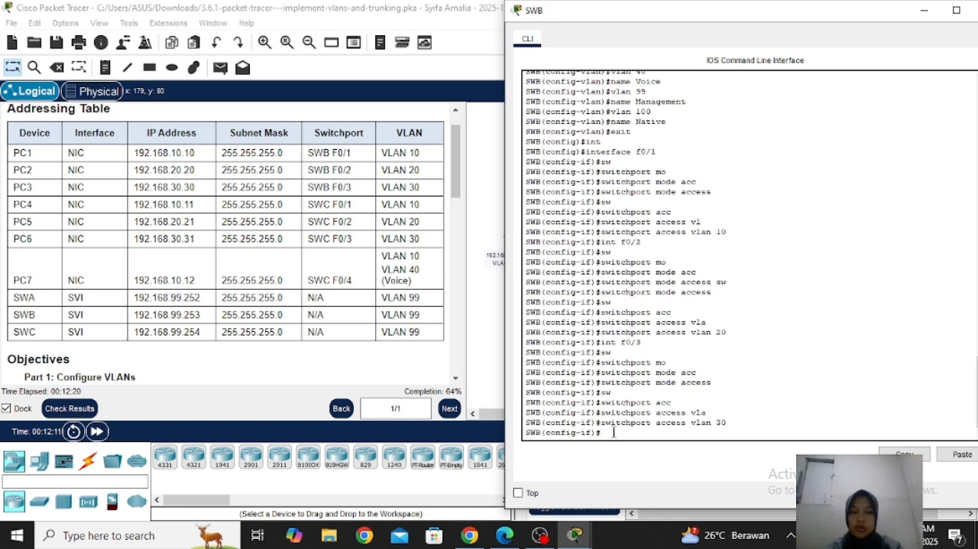
type("exit")
key("Return")
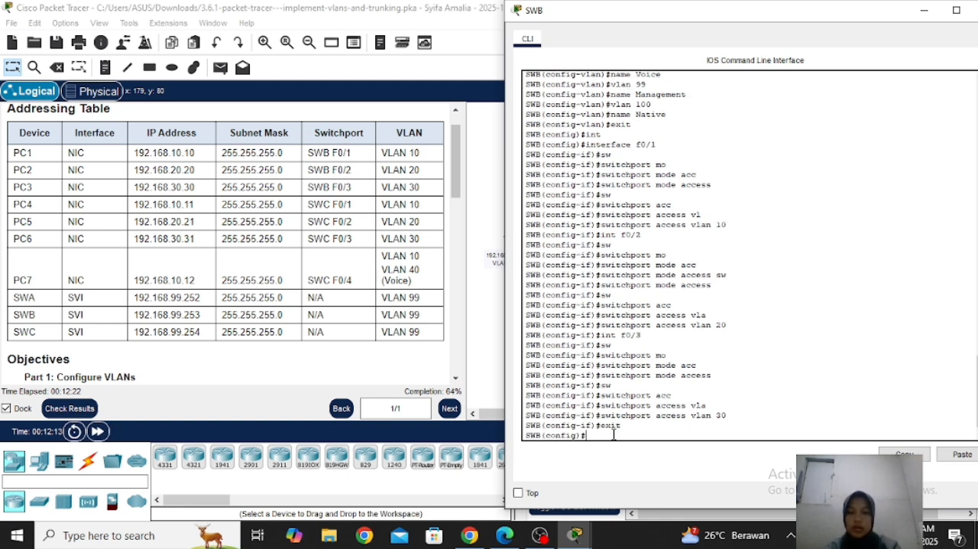
Create the virtual management interface VLAN 99 on SWB
type("int")
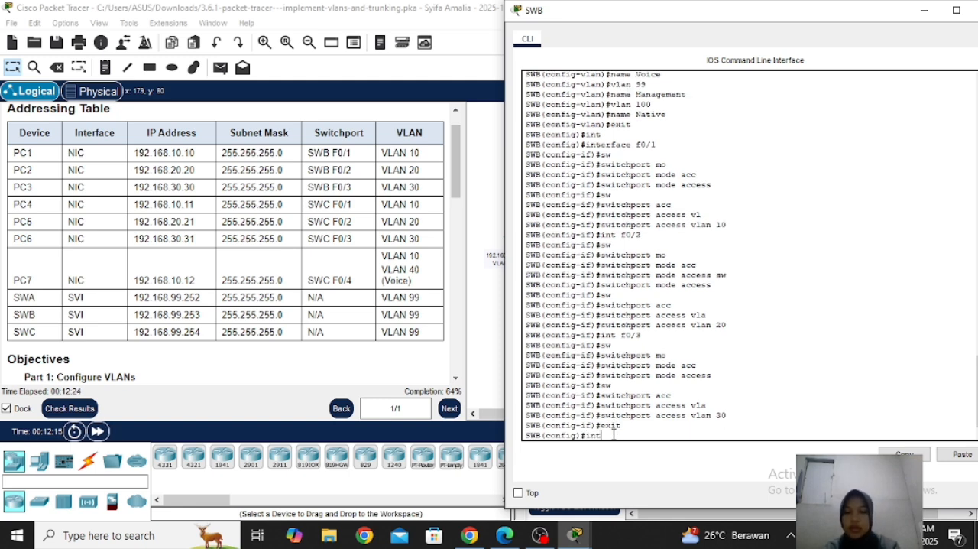
type("vl")
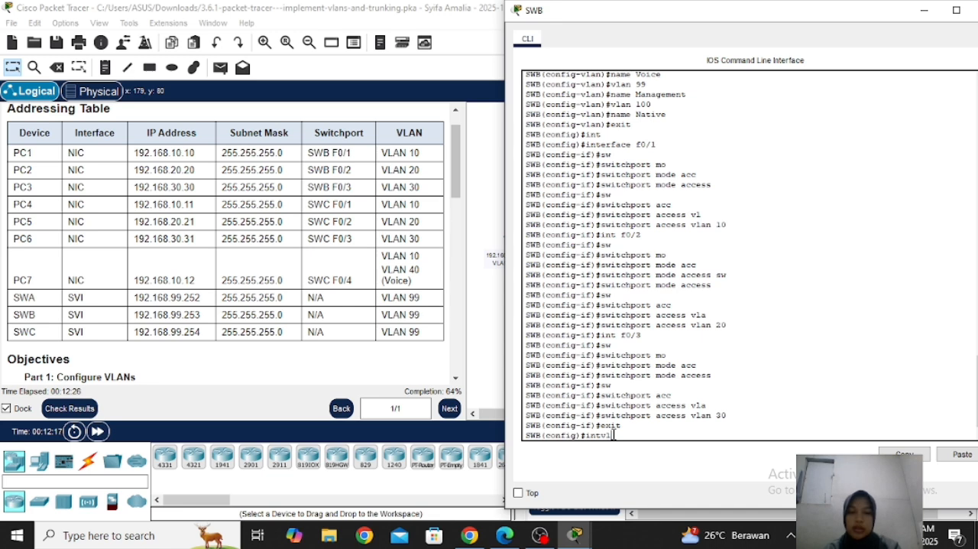
key("BackSpace")
key("Tab")
type("vl")
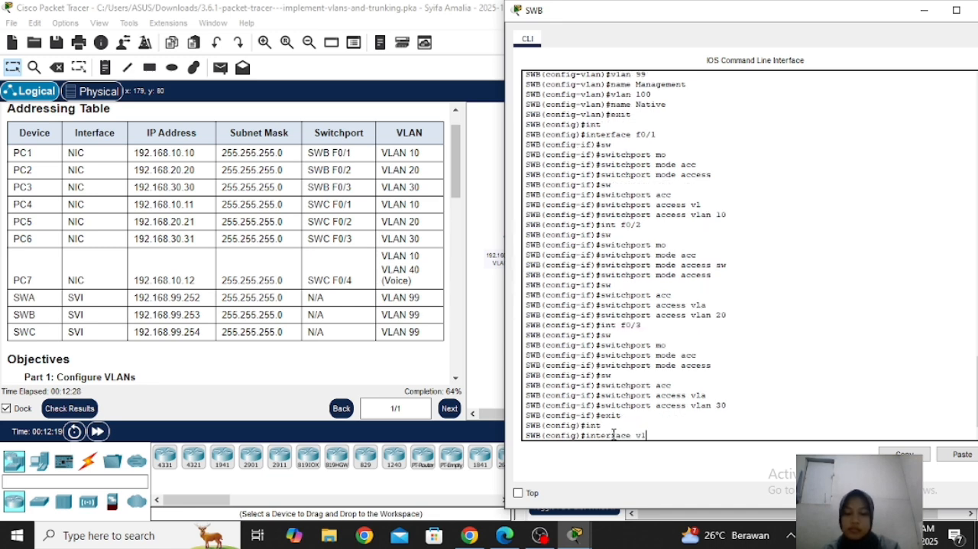
key("Tab")
type("99")
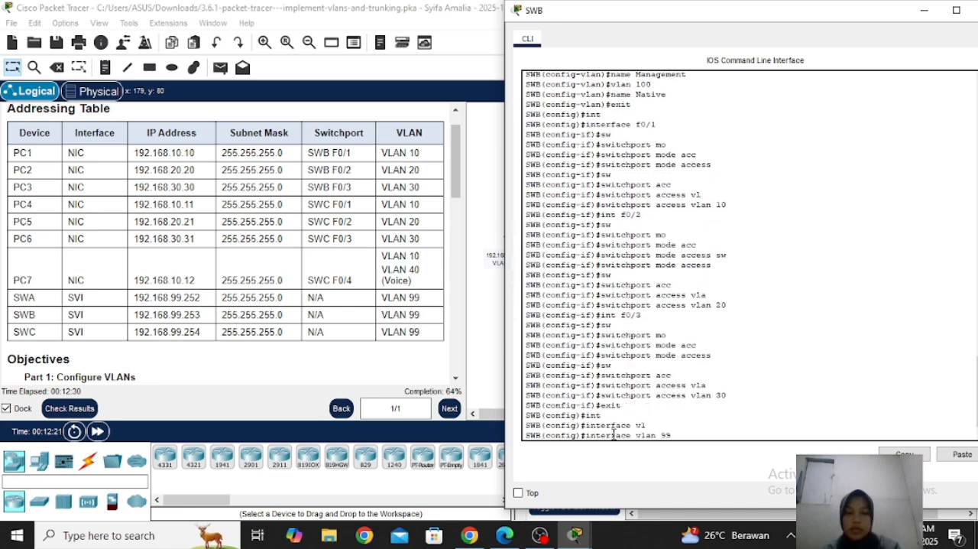
key("Return")
key("Return")
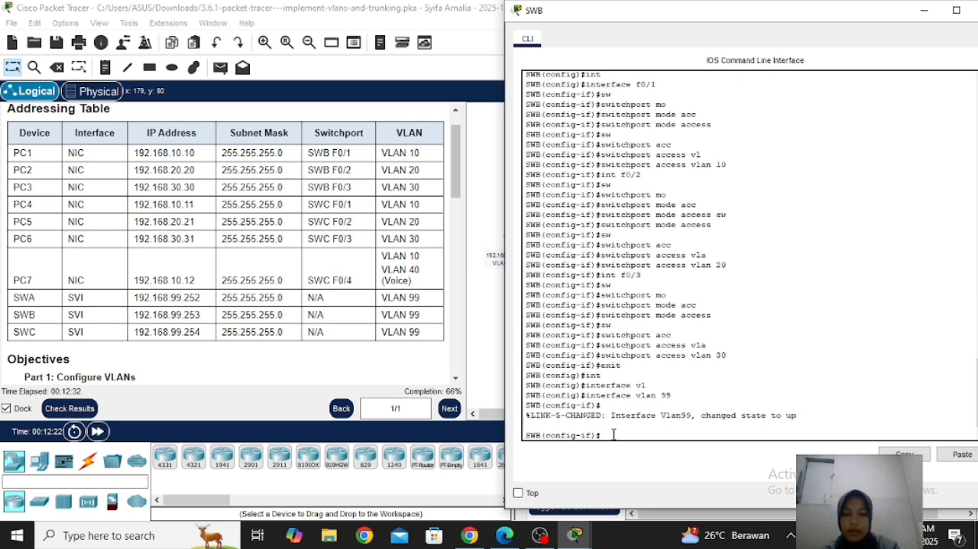
Assign IP address 192.168.99.253 with subnet mask 255.255.255.0 to the VLAN 99 interface on SWB
type("ip add")
key("Tab")
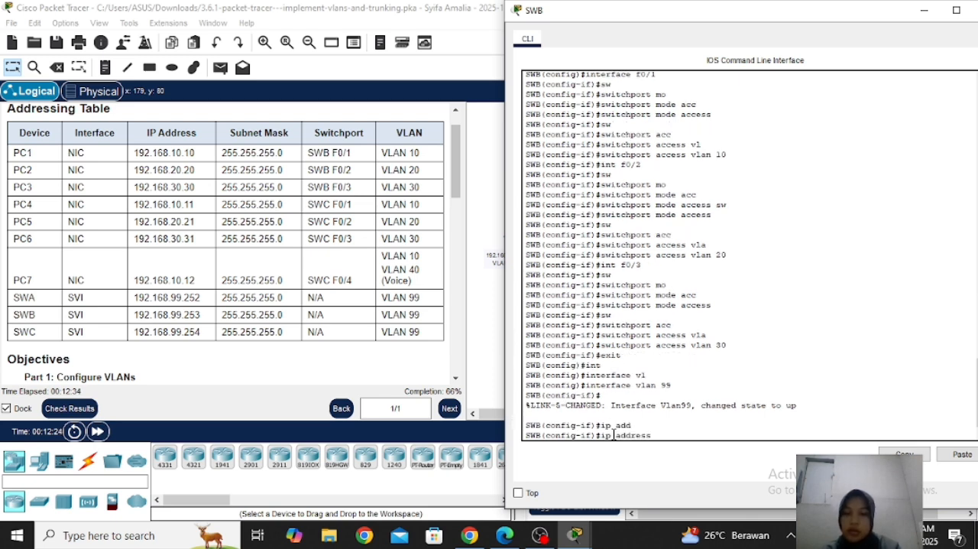
type("192.168")
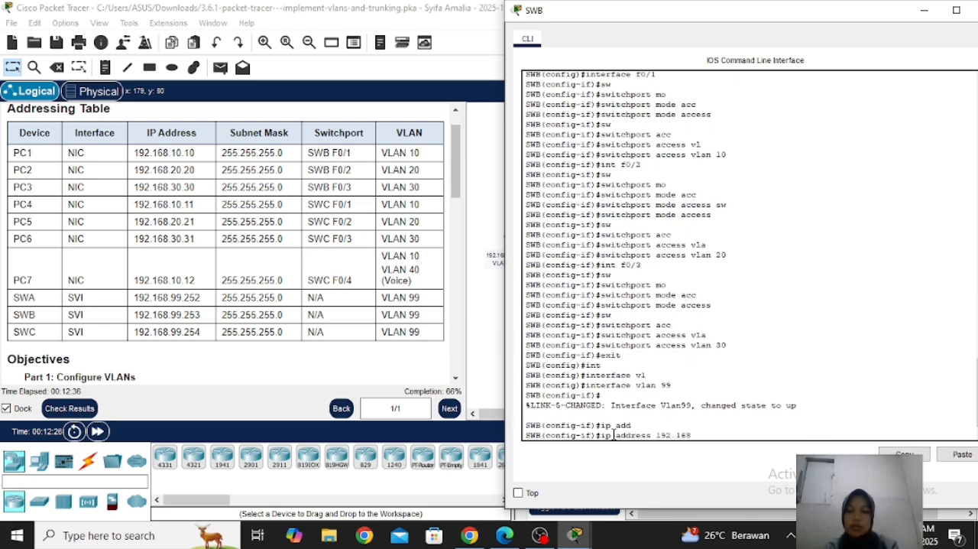
type(".")
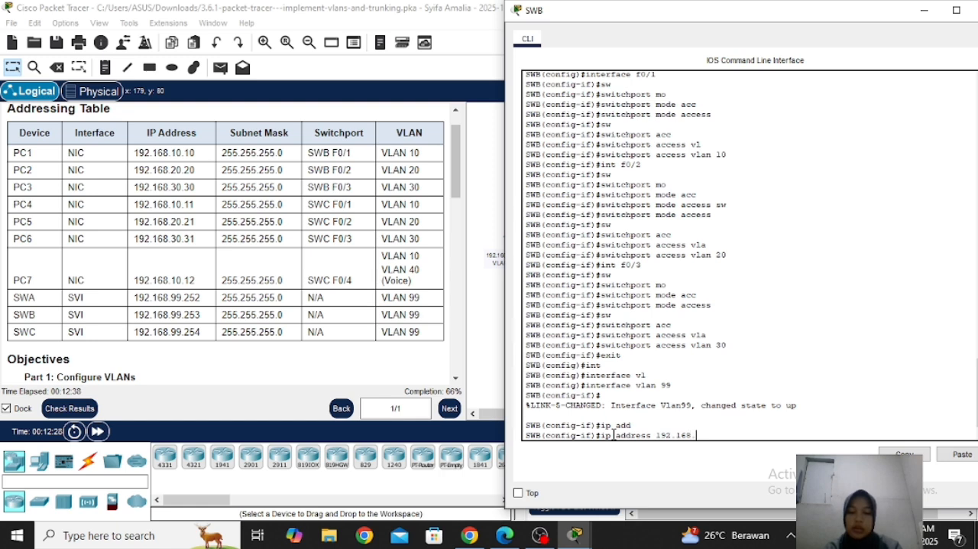
type("99.")
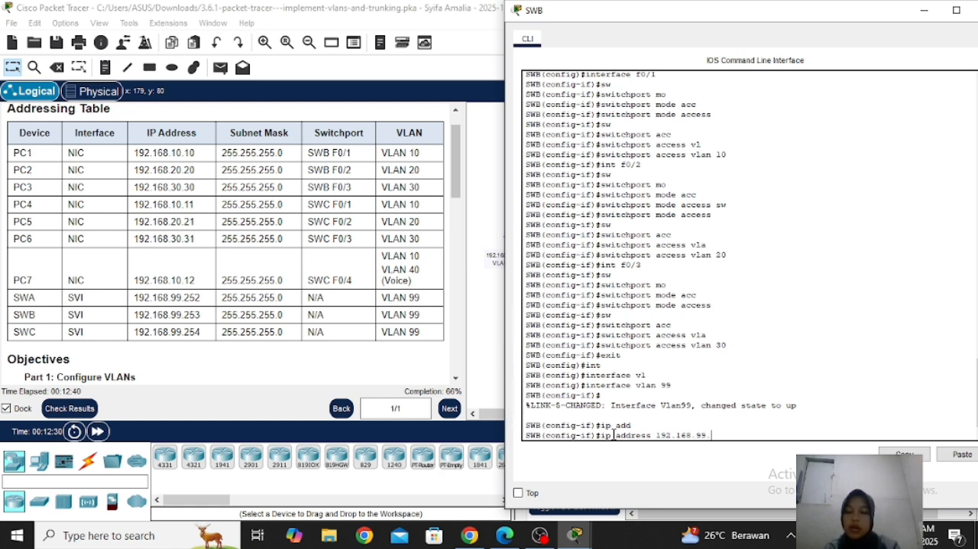
type("253")
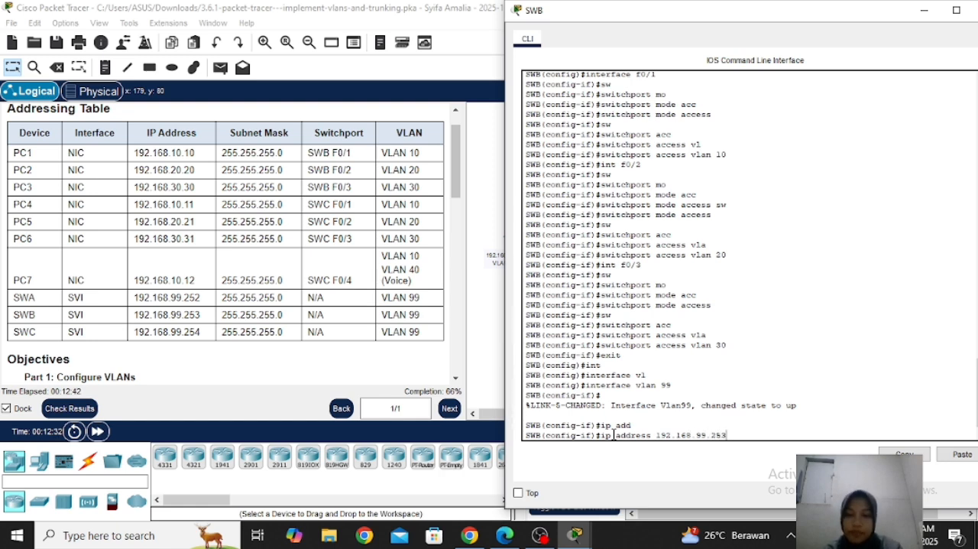
type(" 255")
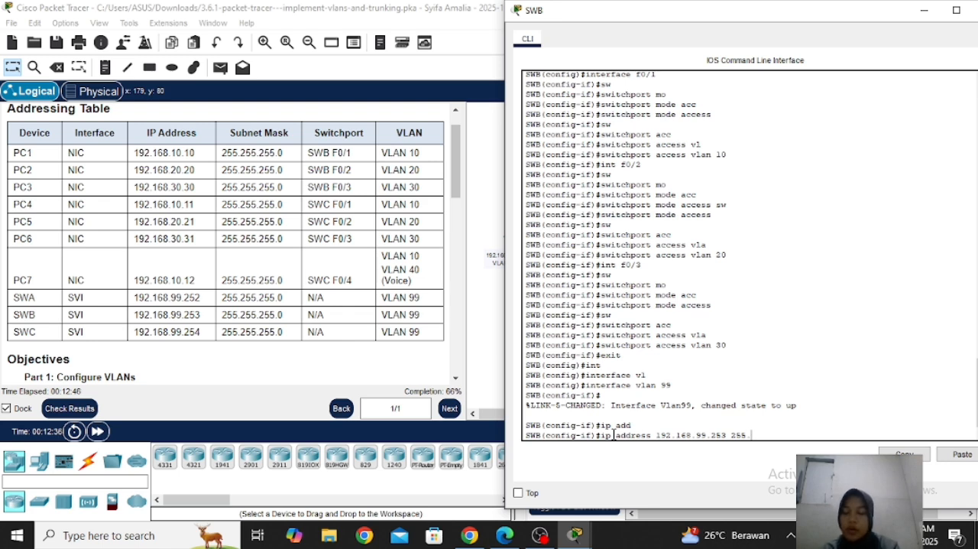
type(".255")
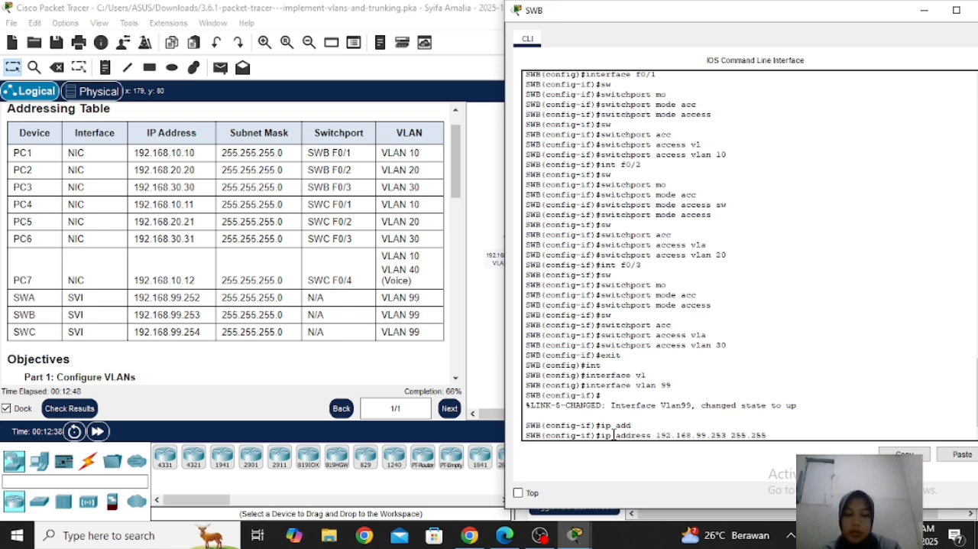
type(".255.0")
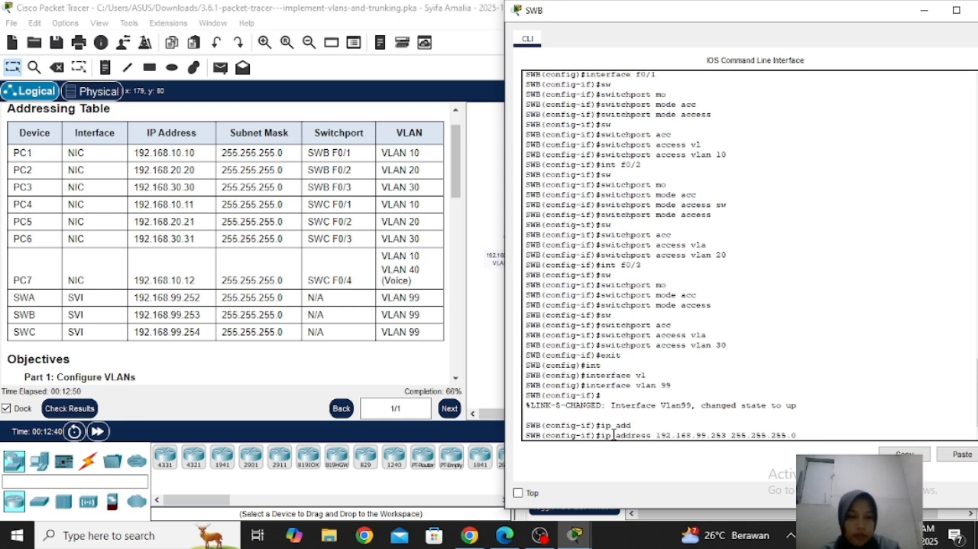
key("Return")
Enable the VLAN 99 interface on SWB with no shutdown and close the switch's window
type("no sh")
key("Tab")
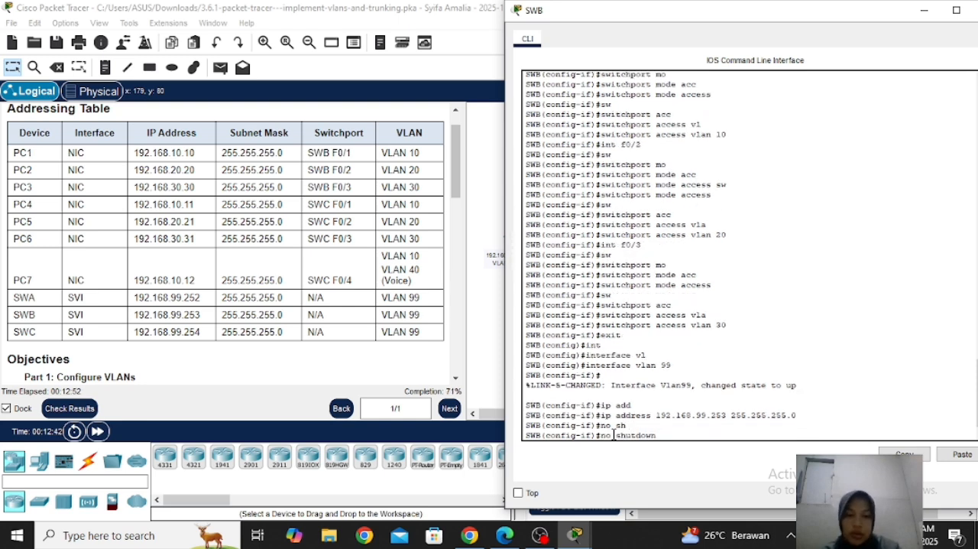
key("Return")
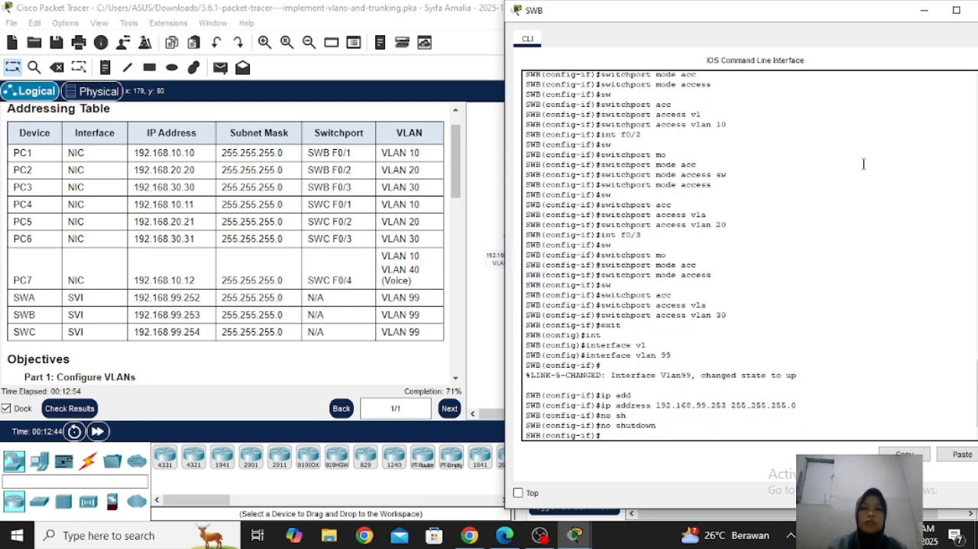
left_click_drag(862, 19, 810, 26)
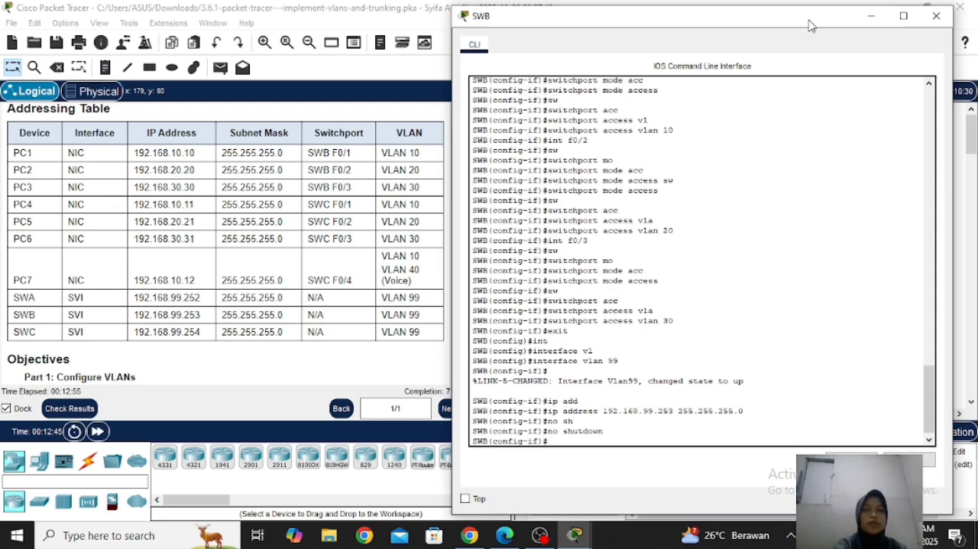
left_click(936, 17)
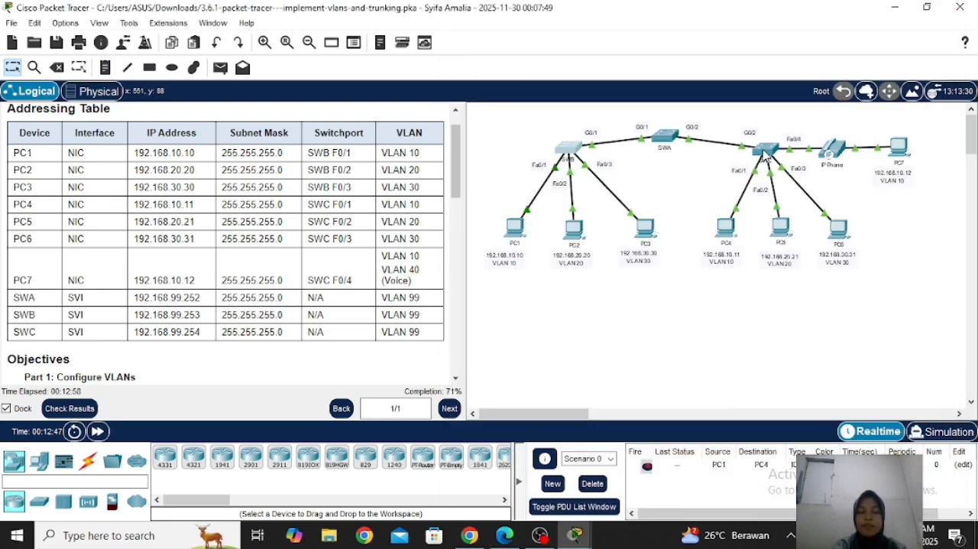
Open the command line of switch SWC and exit interface configuration to global configuration mode
left_click(765, 149)
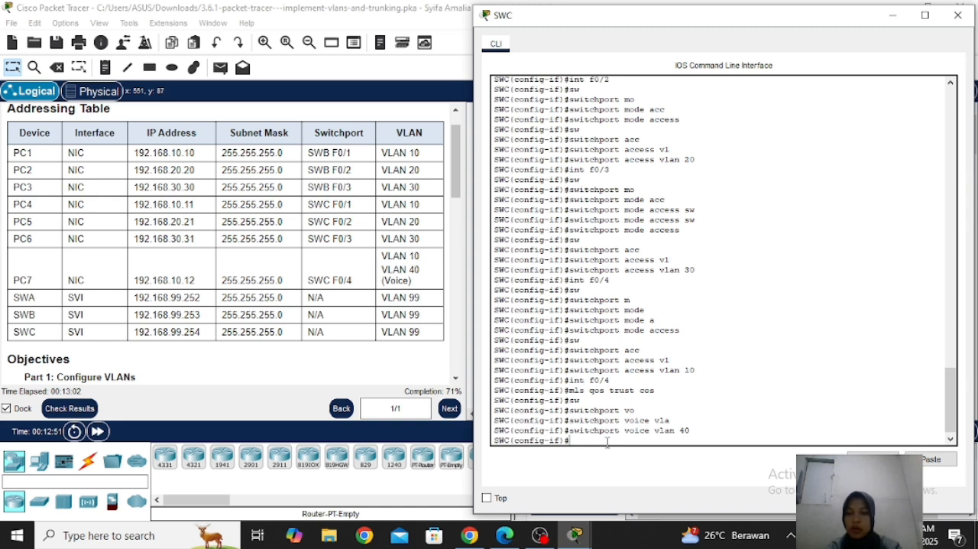
type("exit")
key("Return")
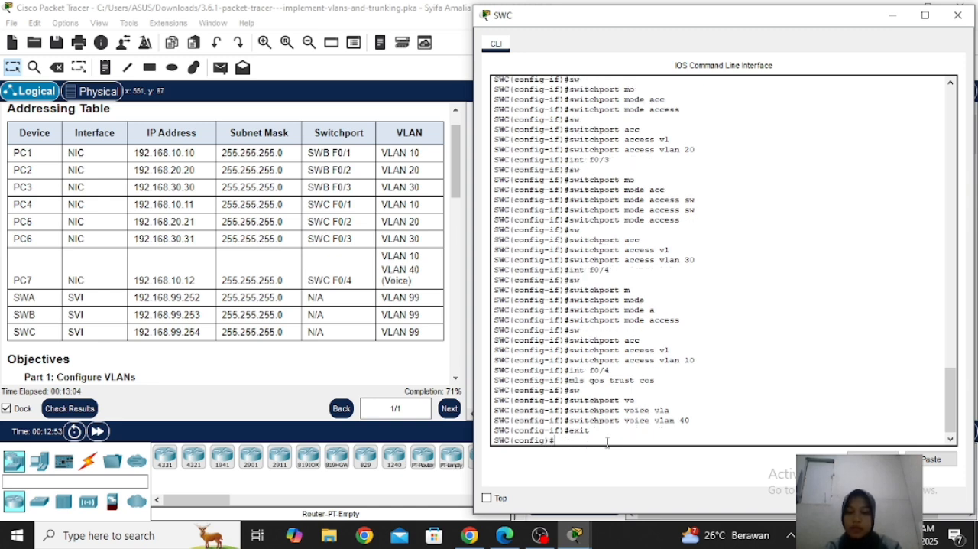
Create the virtual management interface VLAN 99 on SWC
type("int")
key("Tab")
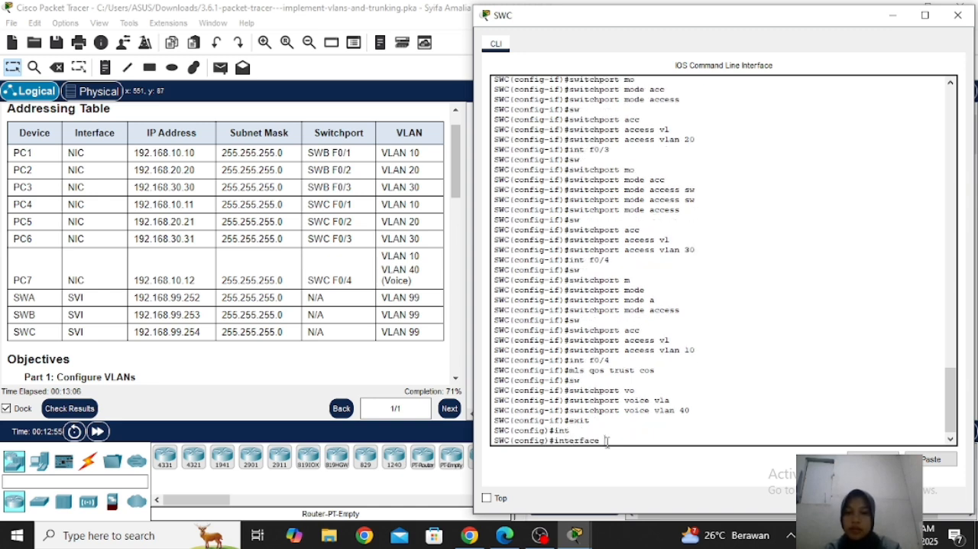
type("vla")
key("Tab")
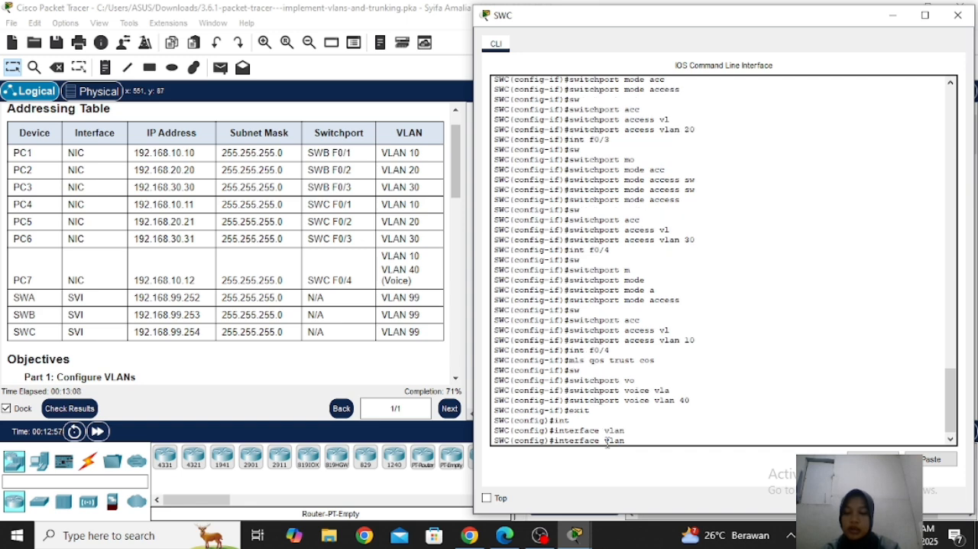
type("99")
key("Return")
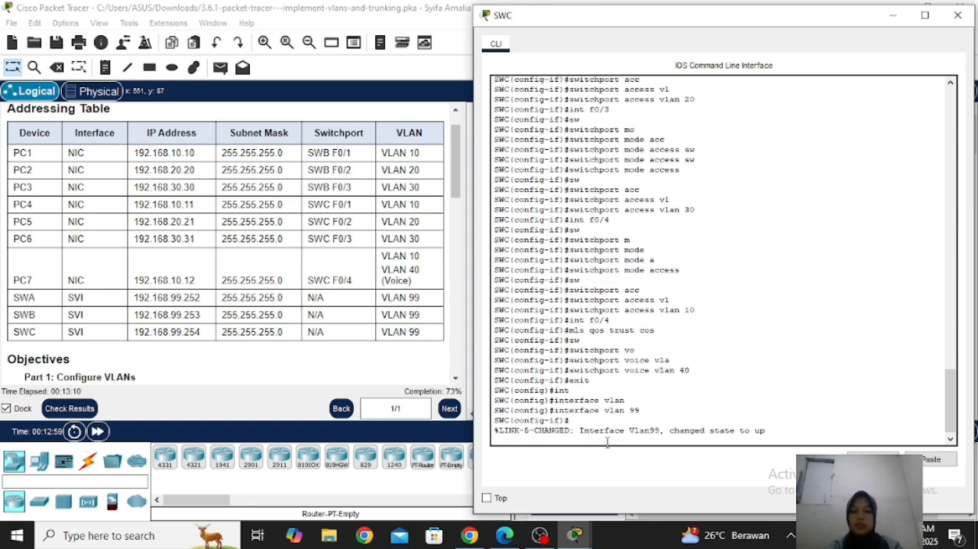
key("Return")
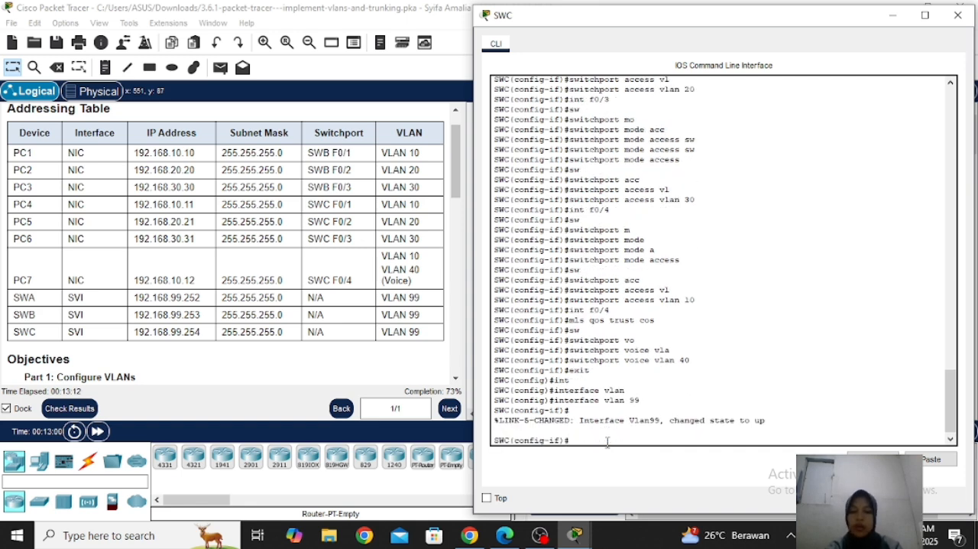
Assign IP address 192.168.99.254 with subnet mask 255.255.255.0 to the VLAN 99 interface on SWC
type("ip add")
key("Tab")
type("1")
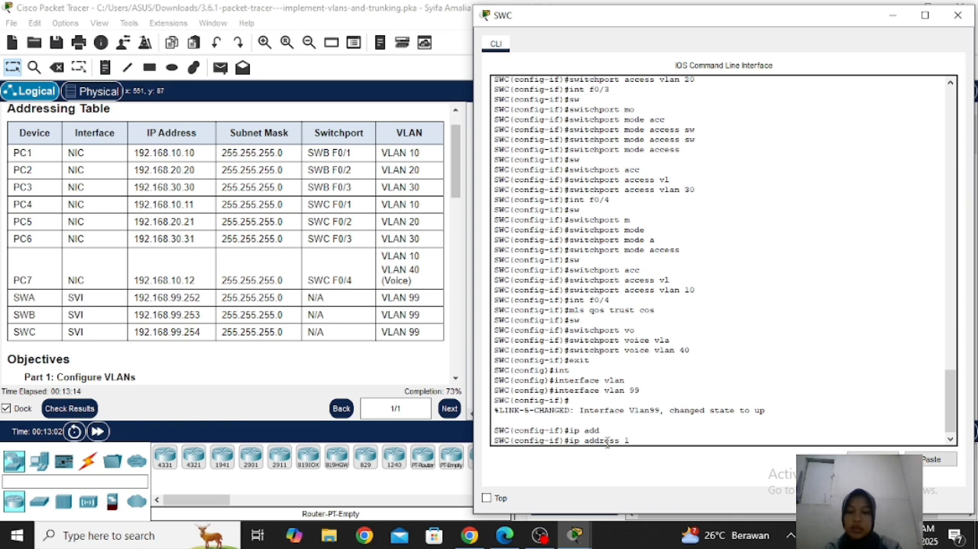
type("92.168")
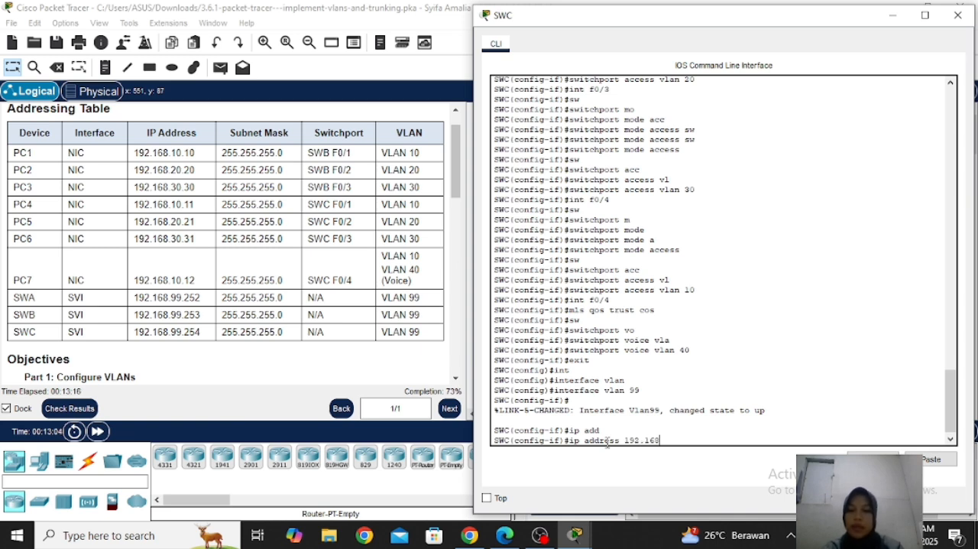
type(".99")
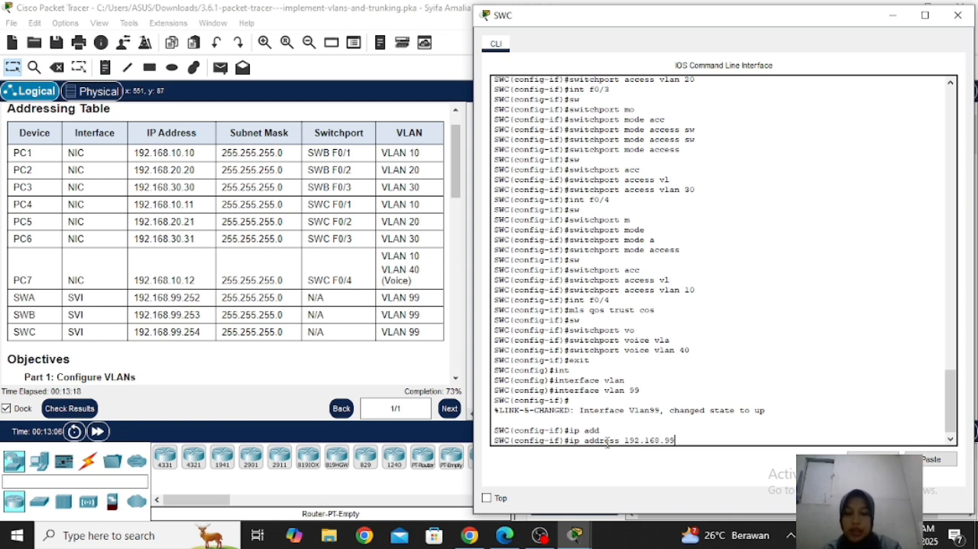
type(".254")
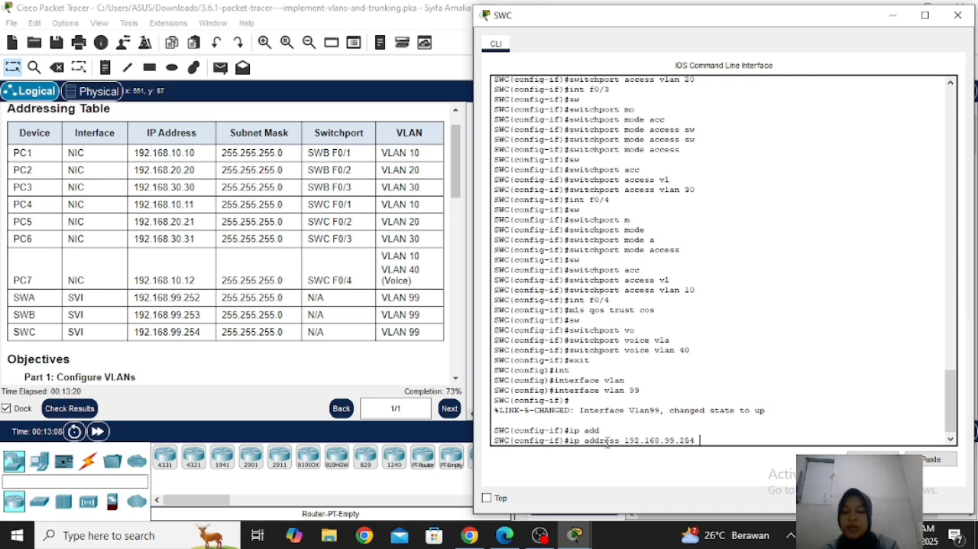
type(" 255.255.255.255.0")
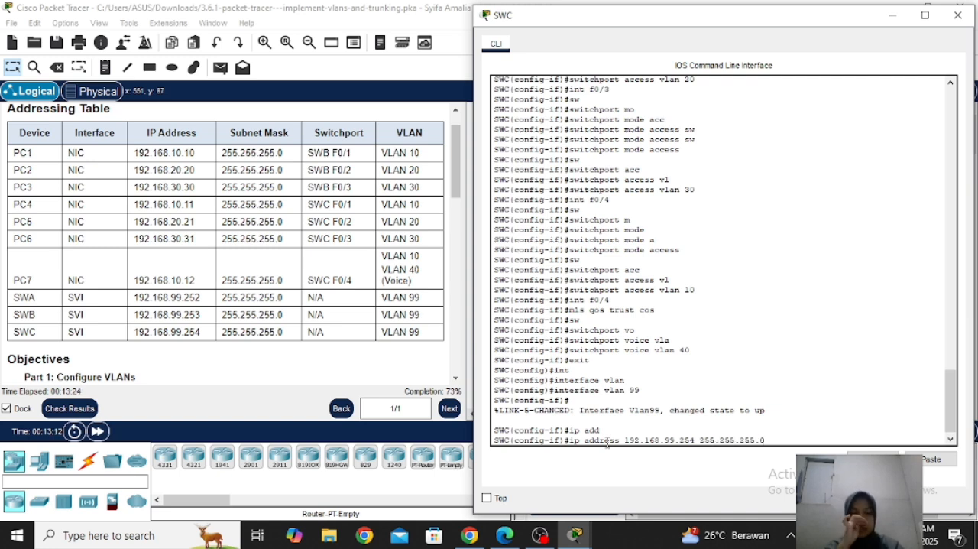
key("Return")
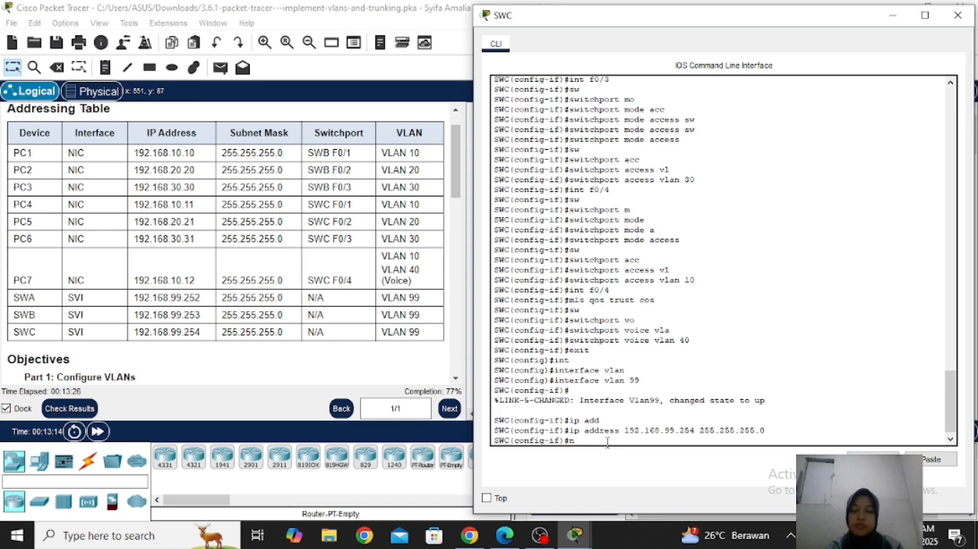
Enable the VLAN 99 interface on SWC with no shutdown
type("no sh")
key("Tab")
key("Return")
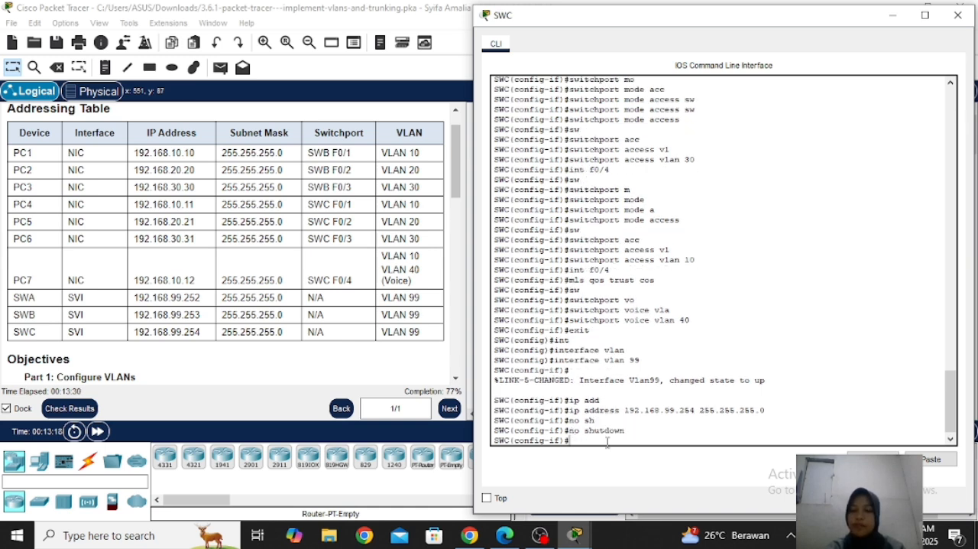
Return to the activity instructions and read the Part 3 static trunking requirements for the link between SWA and SWB
left_click(433, 323)
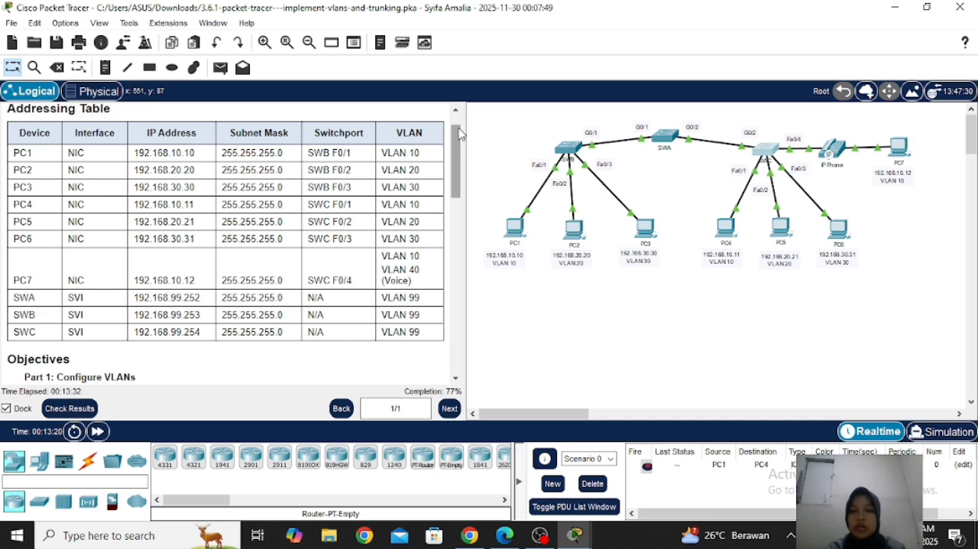
left_click_drag(456, 142, 492, 325)
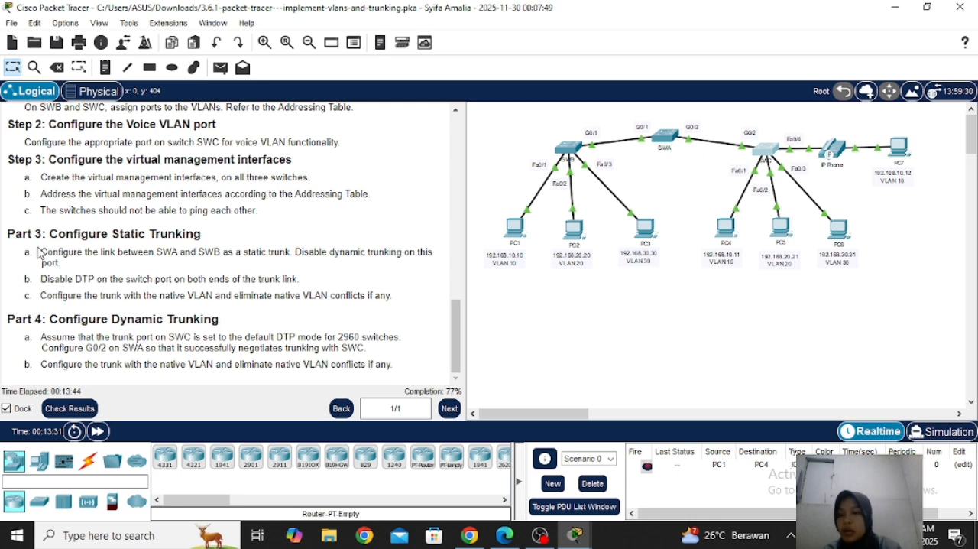
left_click_drag(39, 253, 108, 274)
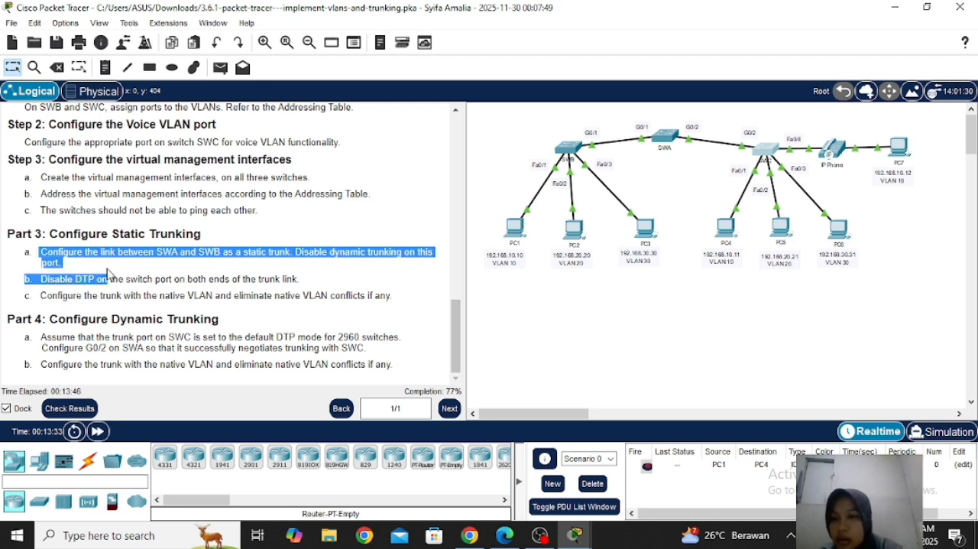
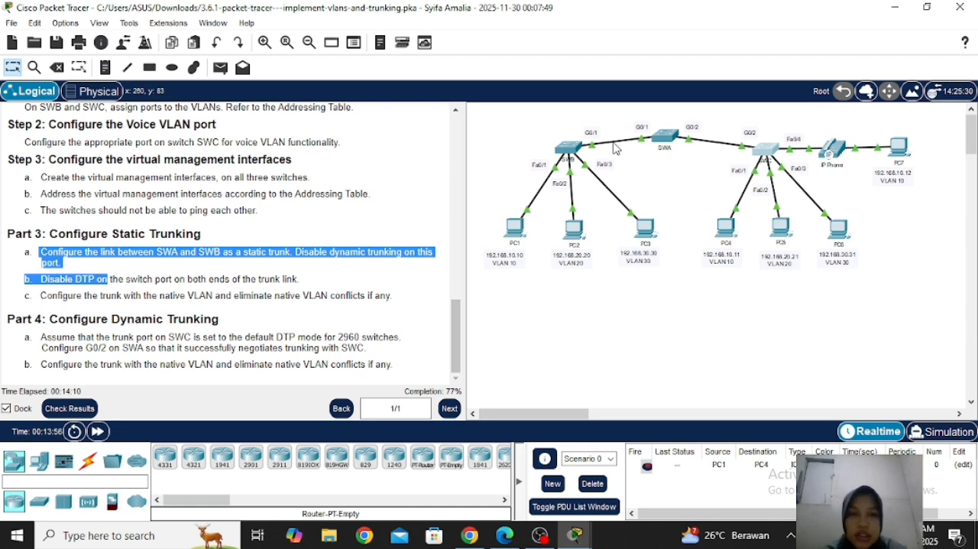
Open the SWA command line and set interface g0/1 to switchport mode trunk
left_click(665, 143)
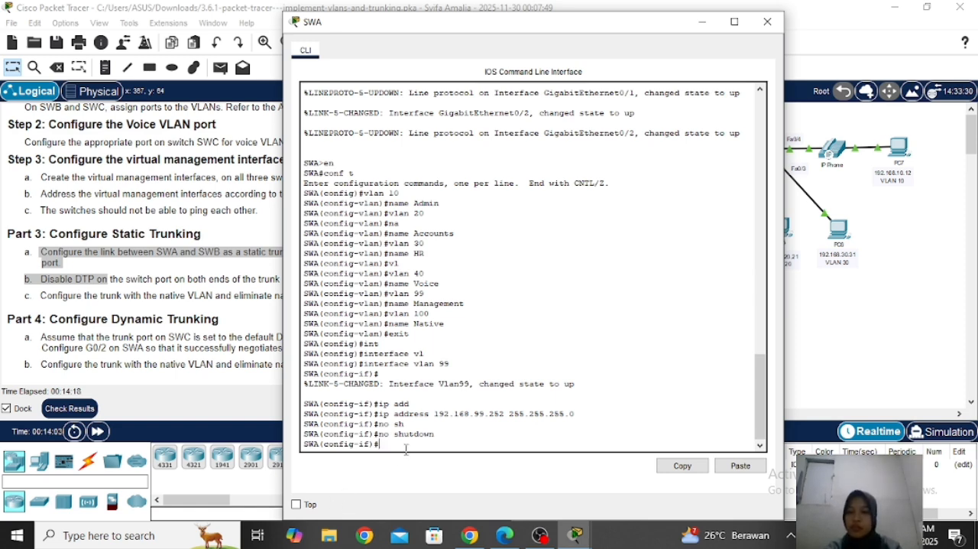
type("int ")
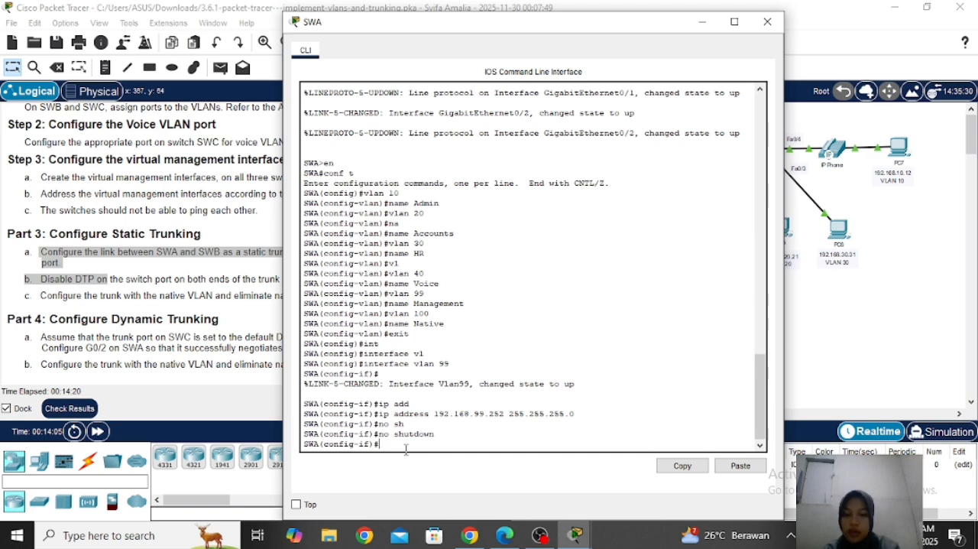
type("g0/")
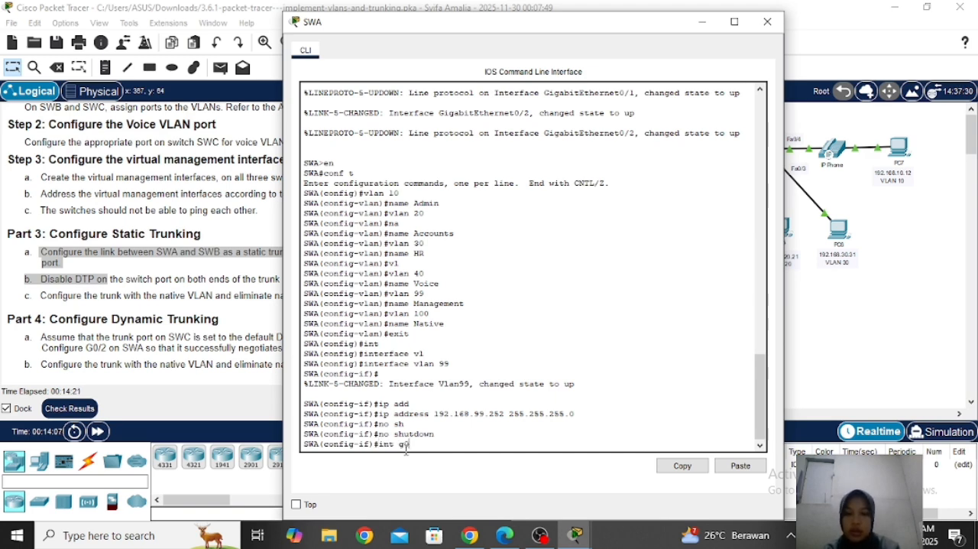
type("1")
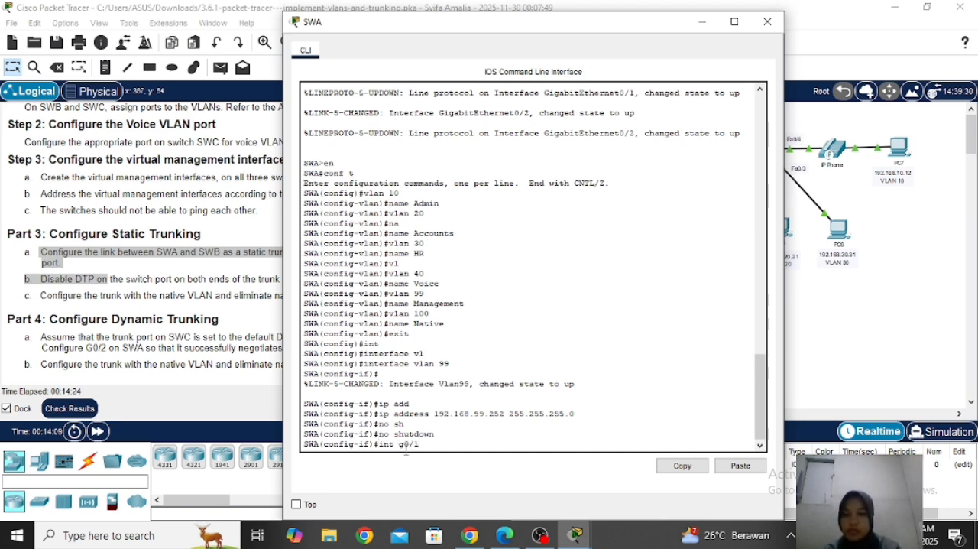
left_click_drag(464, 21, 700, 22)
key("Return")
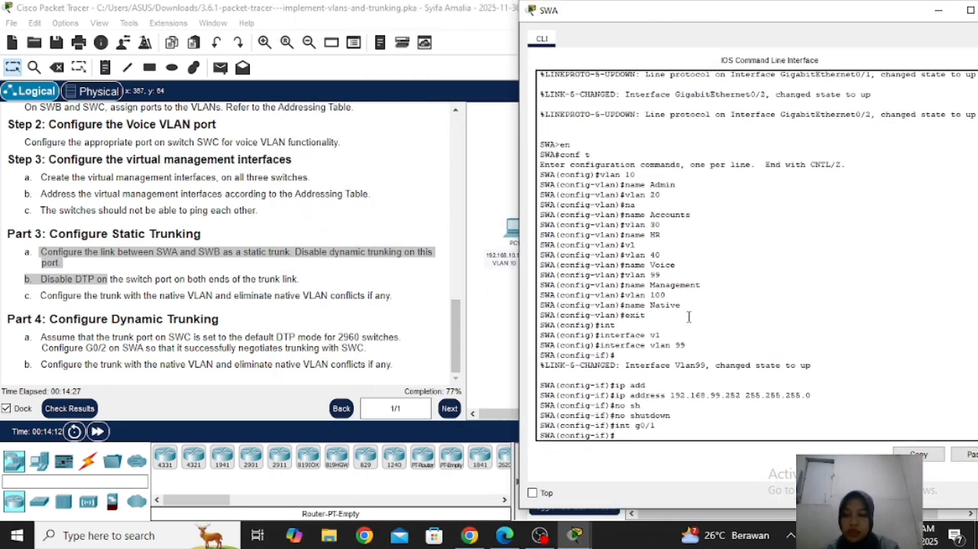
type("sw")
key("Tab")
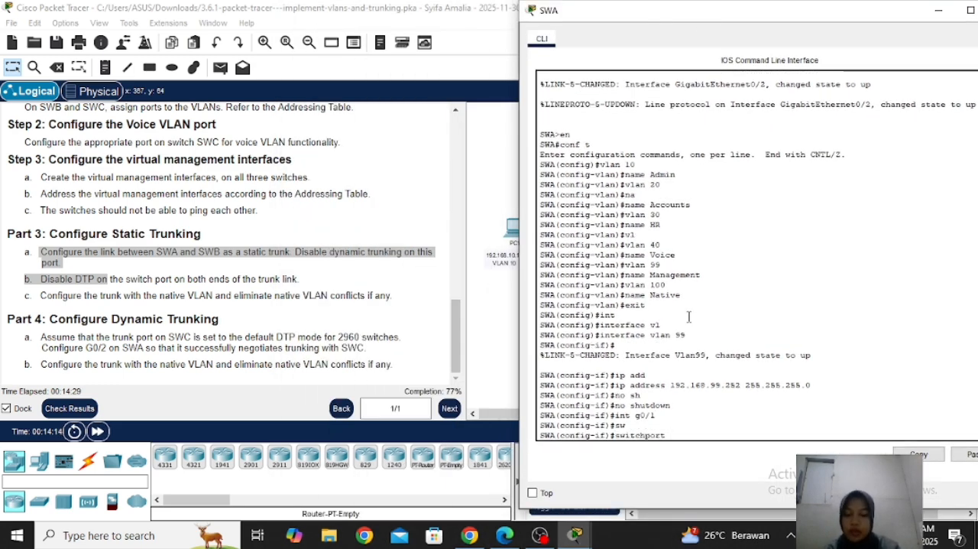
type("mo")
key("Tab")
type("tr")
key("Tab")
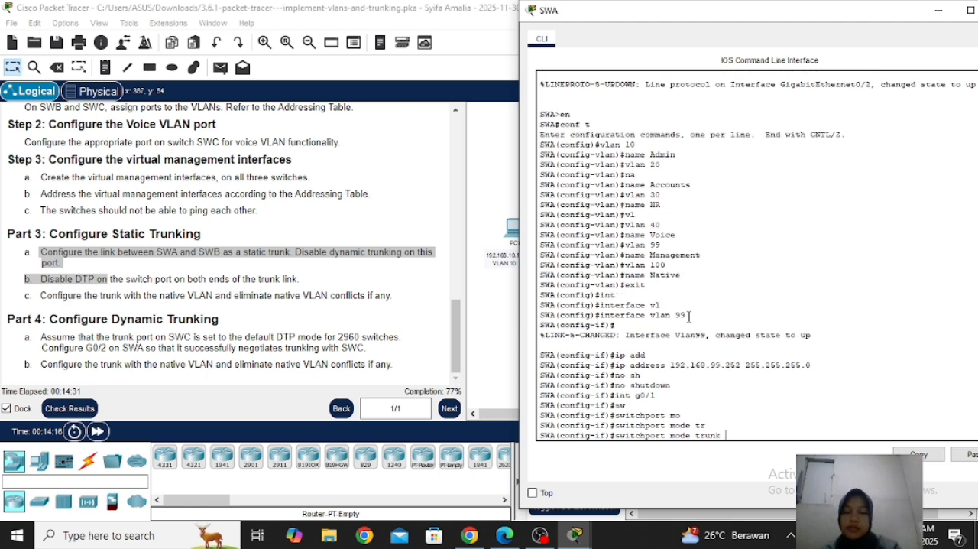
key("Return")
Disable DTP on SWA's g0/1 trunk port with switchport nonegotiate
type("sw")
key("Tab")
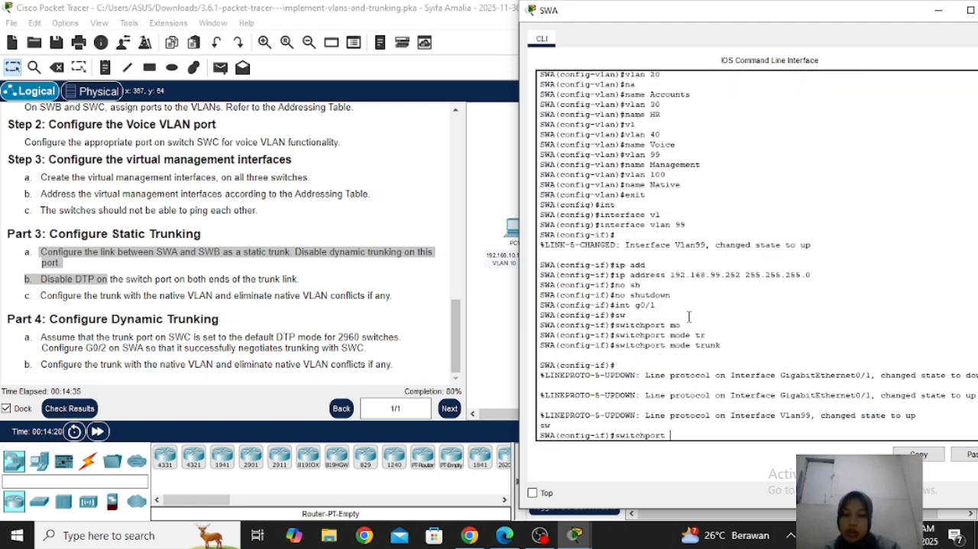
type("non")
key("Tab")
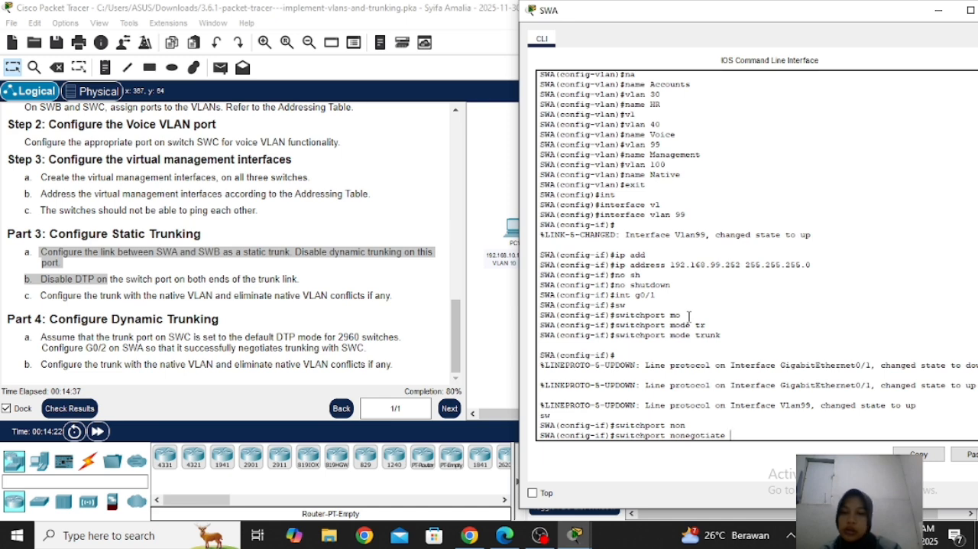
key("Return")
Set VLAN 100 as the native VLAN on SWA's g0/1 trunk
type("sw")
key("Tab")
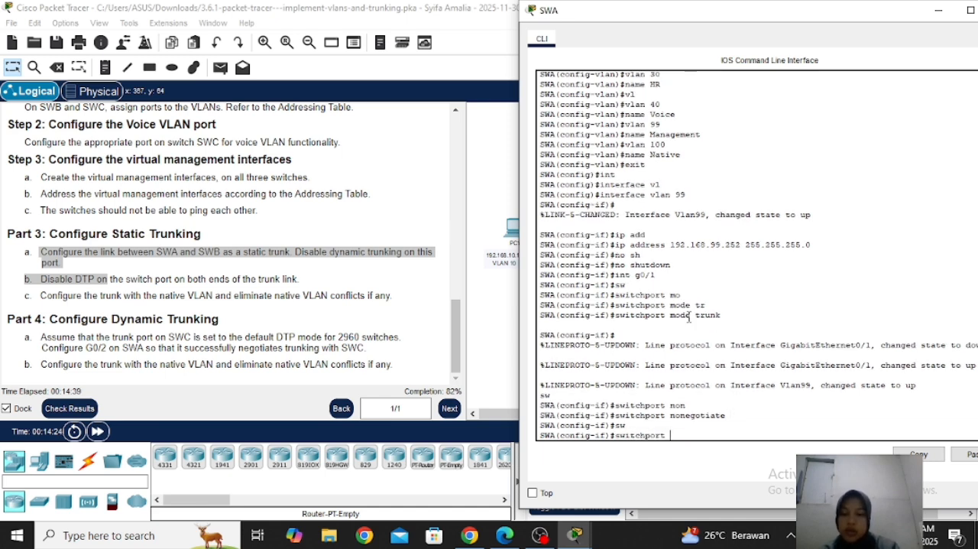
type("trunk na")
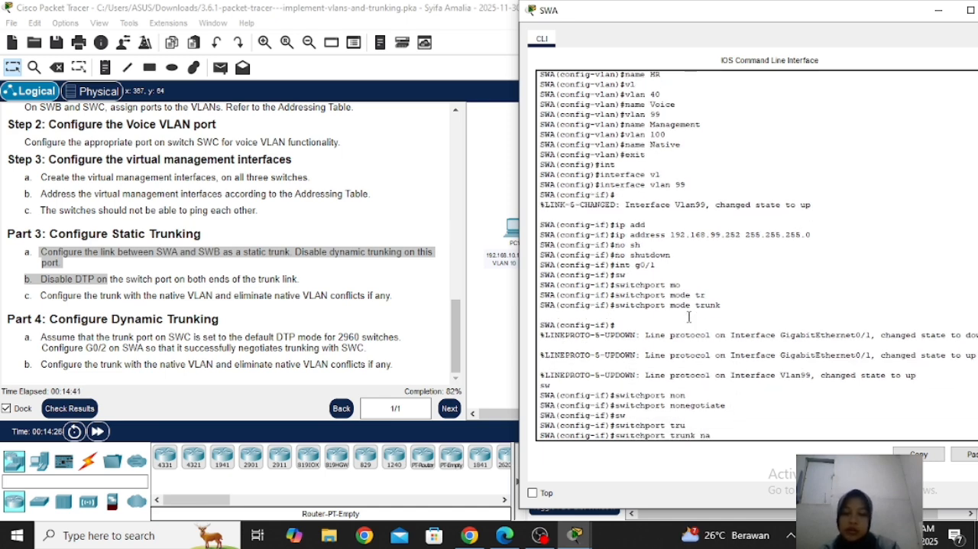
key("Tab")
type("vl")
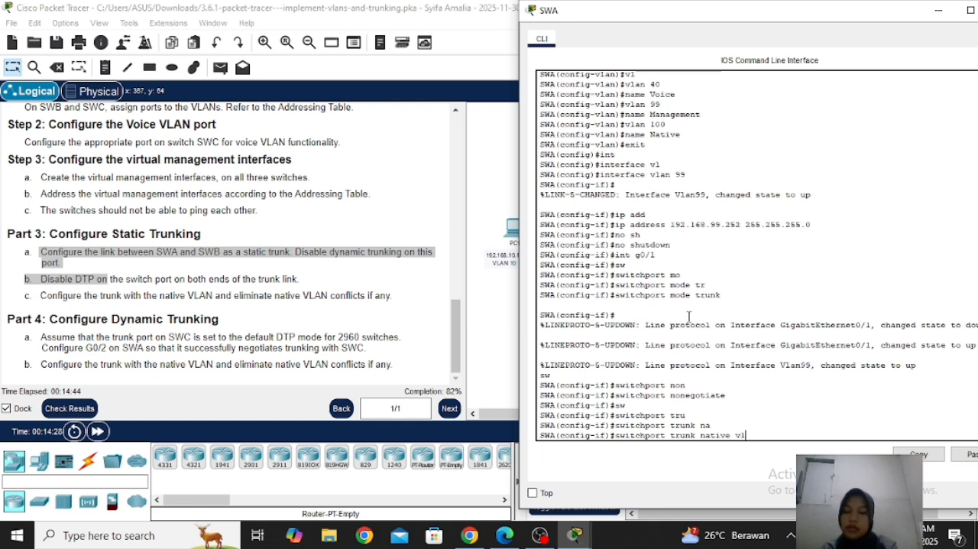
key("Tab")
type("00")
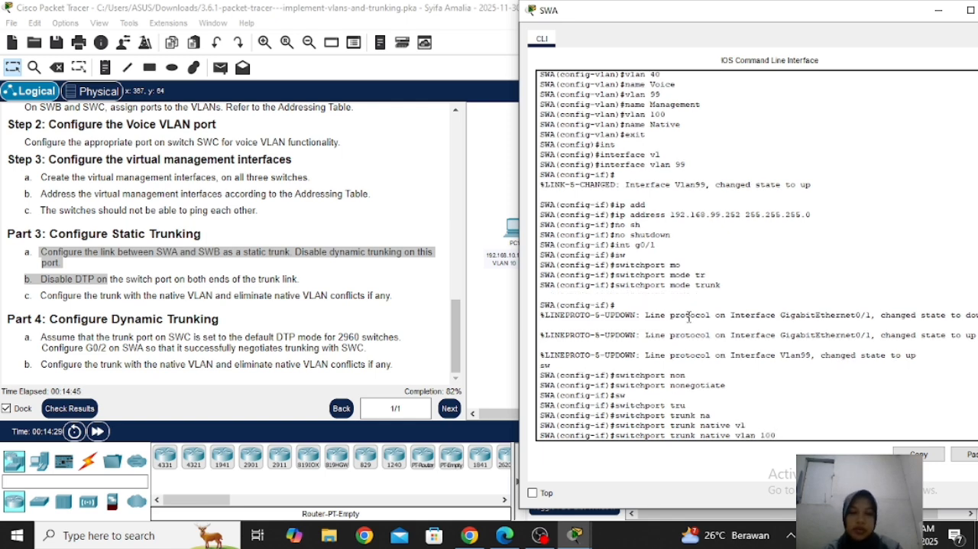
key("Return")
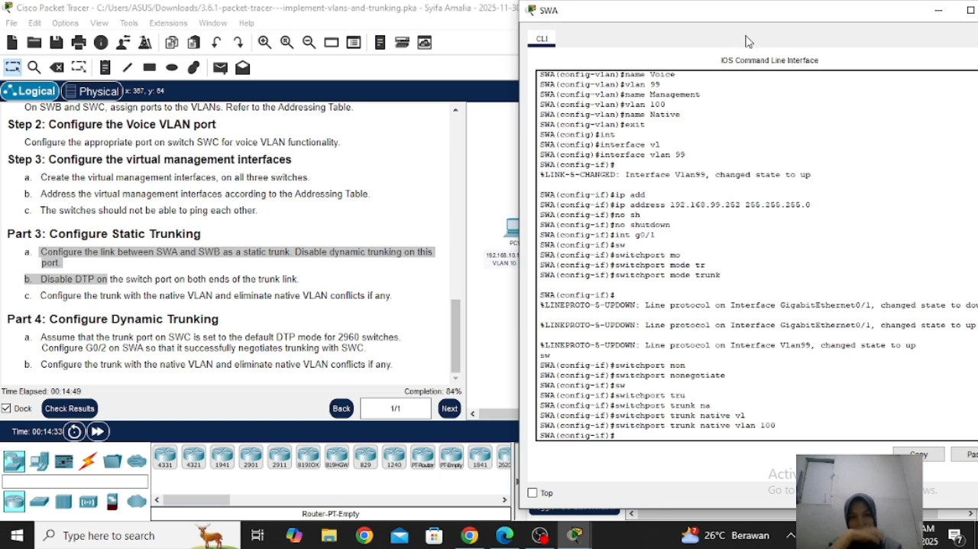
Close the SWA command line window and return to the network topology, keeping the activity open
left_click_drag(746, 28, 684, 28)
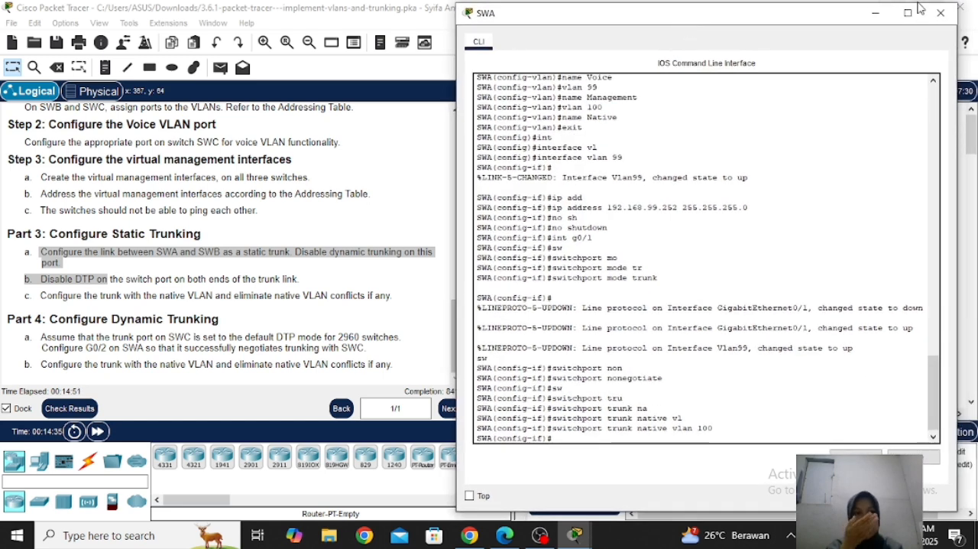
left_click(941, 13)
left_click(947, 14)
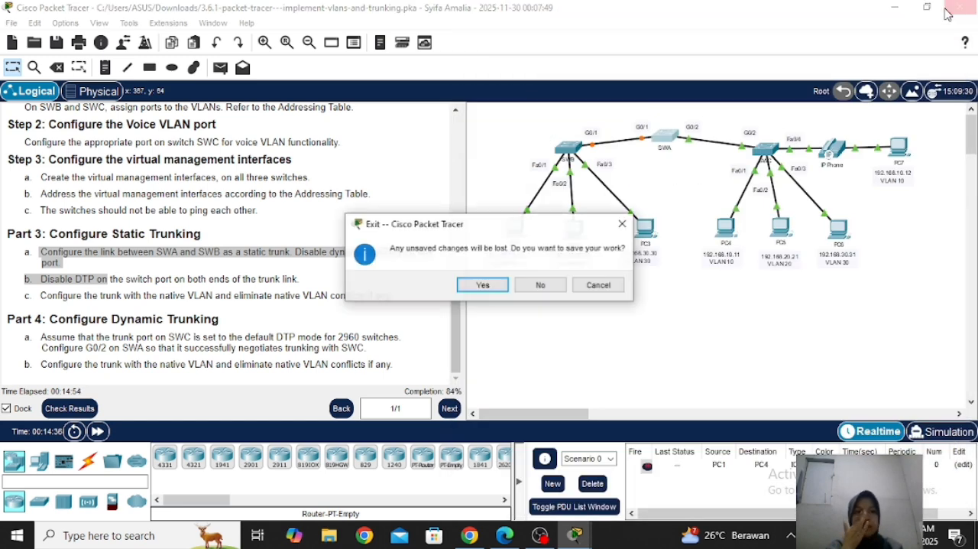
left_click(599, 285)
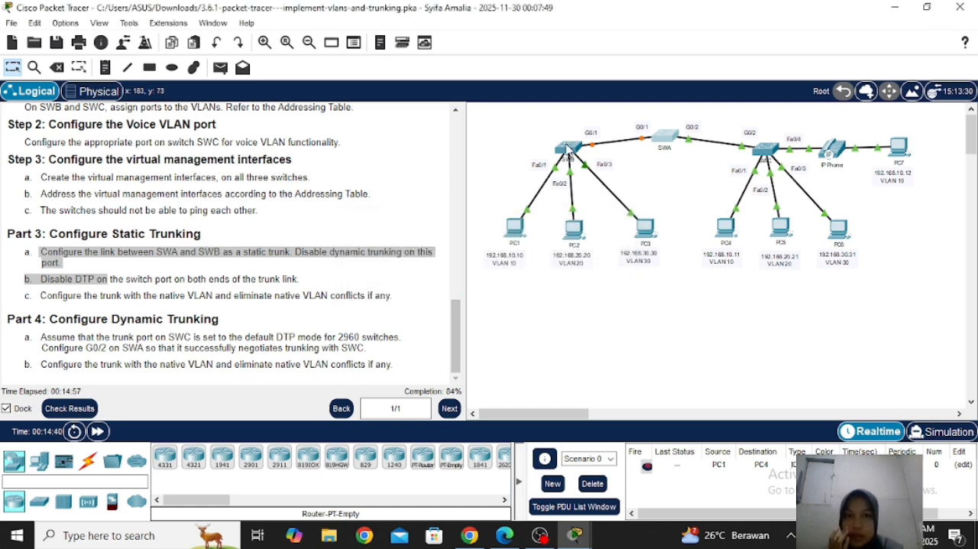
Open the SWB command line and set interface g0/1 to switchport mode trunk
left_click(567, 145)
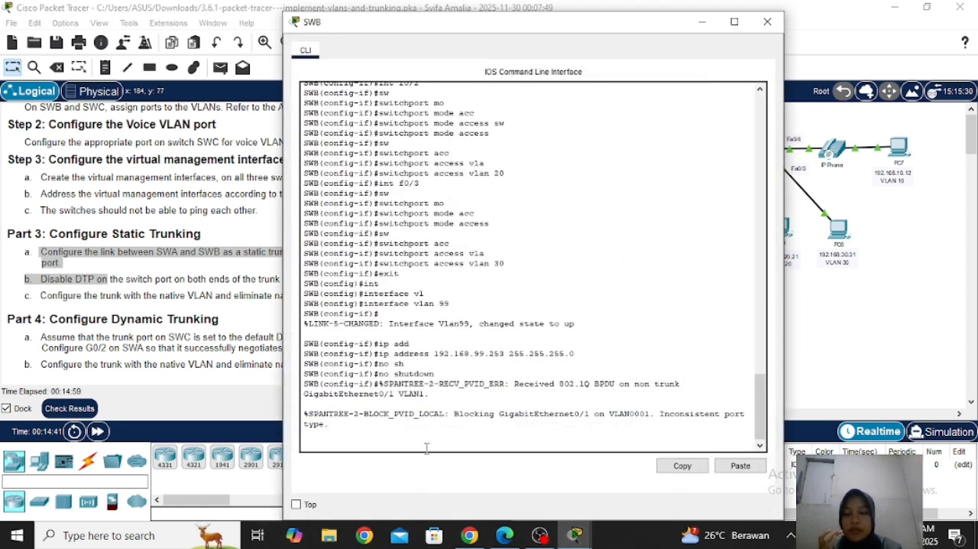
left_click(427, 448)
key("Return")
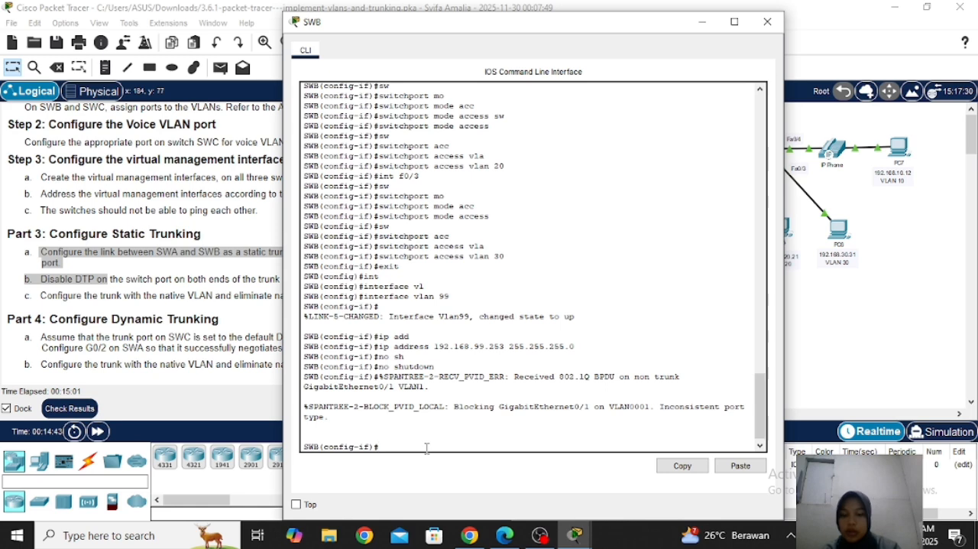
type("int g0/1")
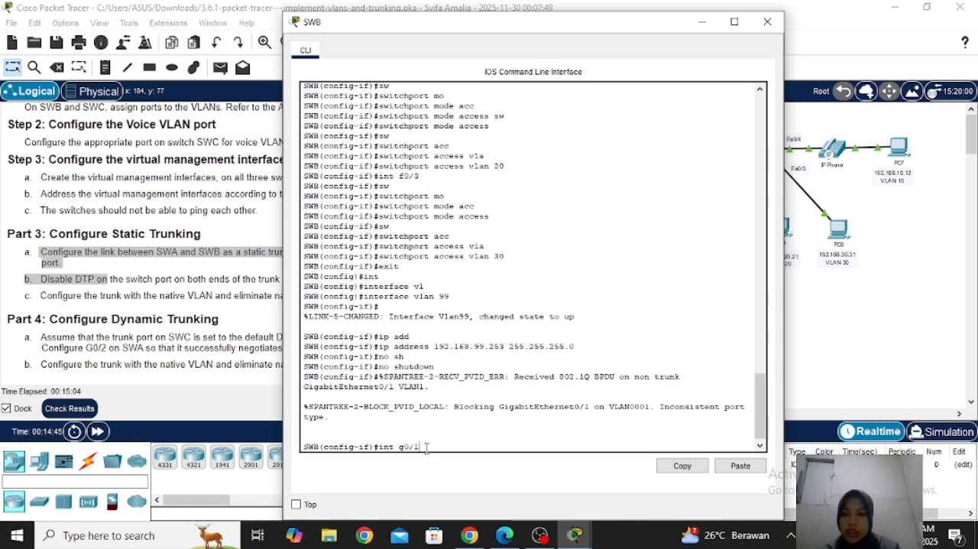
key("Return")
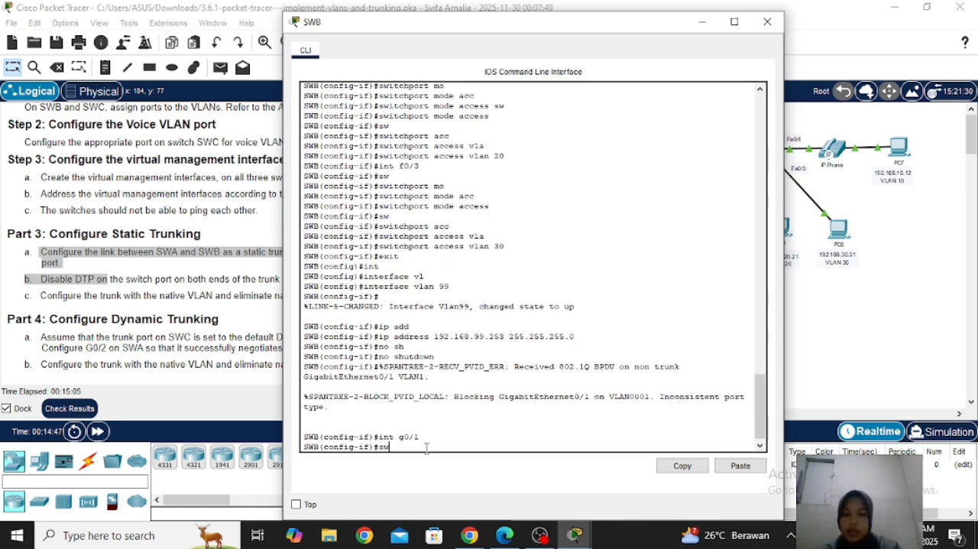
type("sw")
key("Tab")
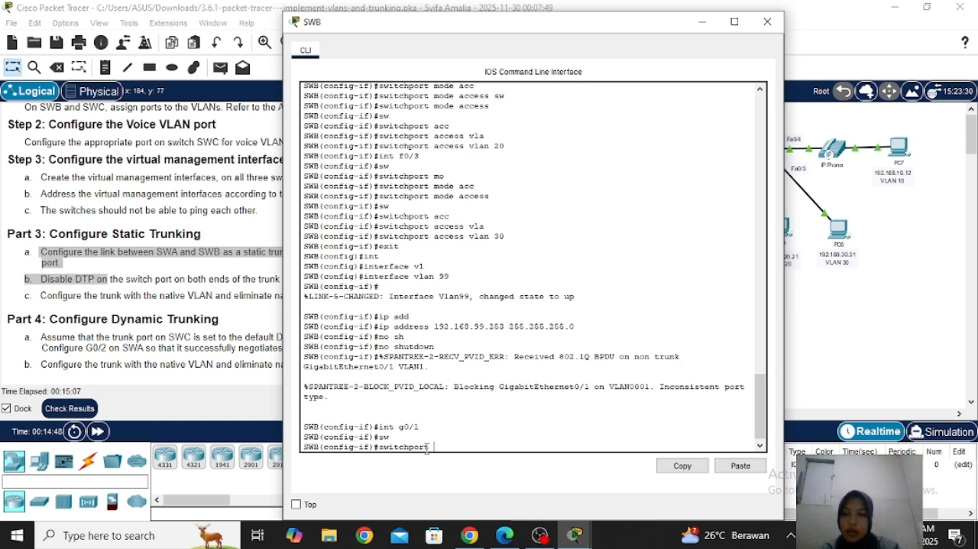
type("mo")
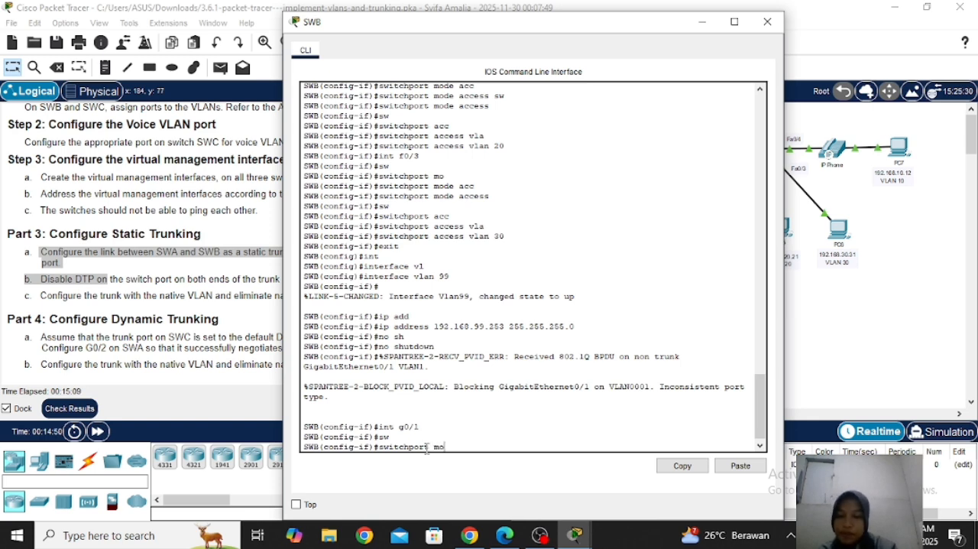
key("Tab")
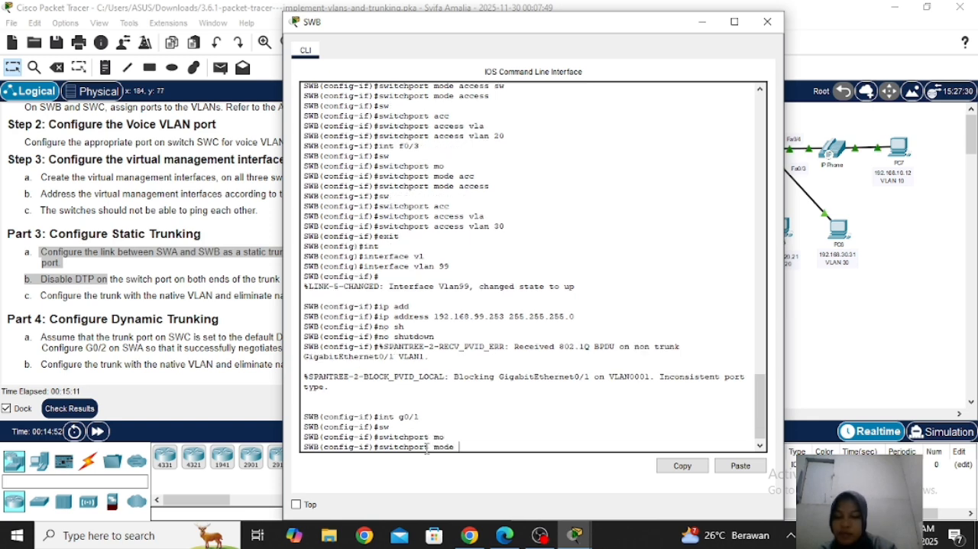
type("tr")
key("Tab")
key("Return")
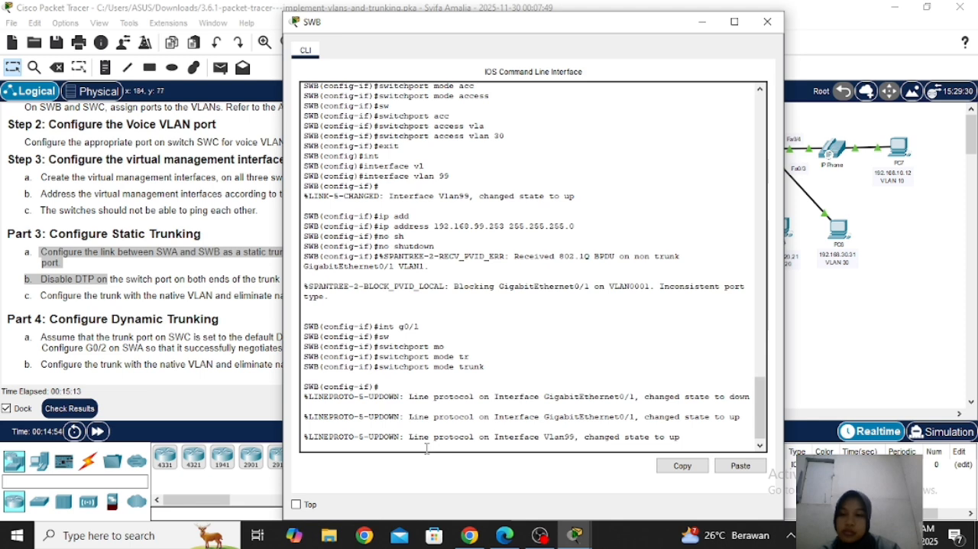
Disable DTP on SWB's g0/1 trunk port with switchport nonegotiate
key("Return")
type("sw")
key("Tab")
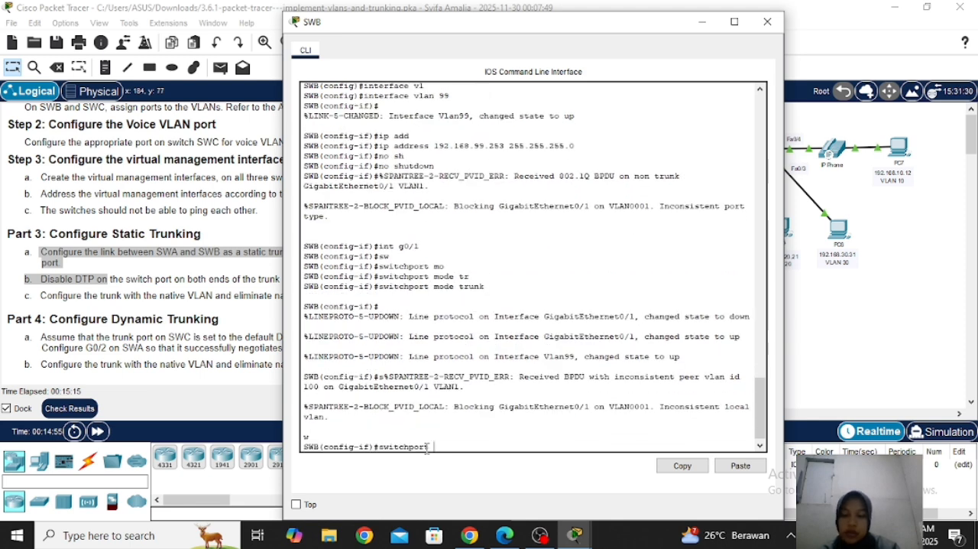
type("non")
key("Tab")
key("Return")
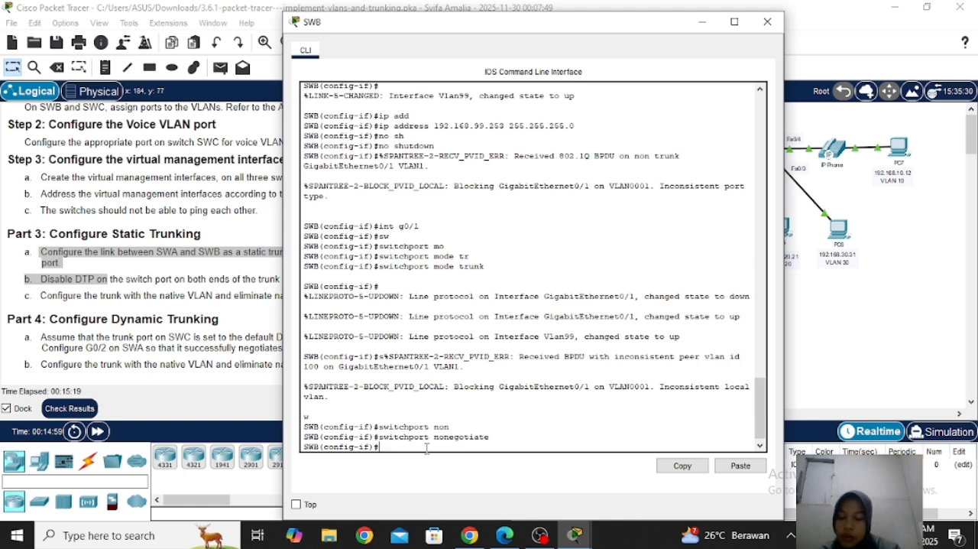
Set VLAN 100 as the native VLAN on SWB's g0/1 trunk
type("sw")
key("Tab")
type("tr")
key("Tab")
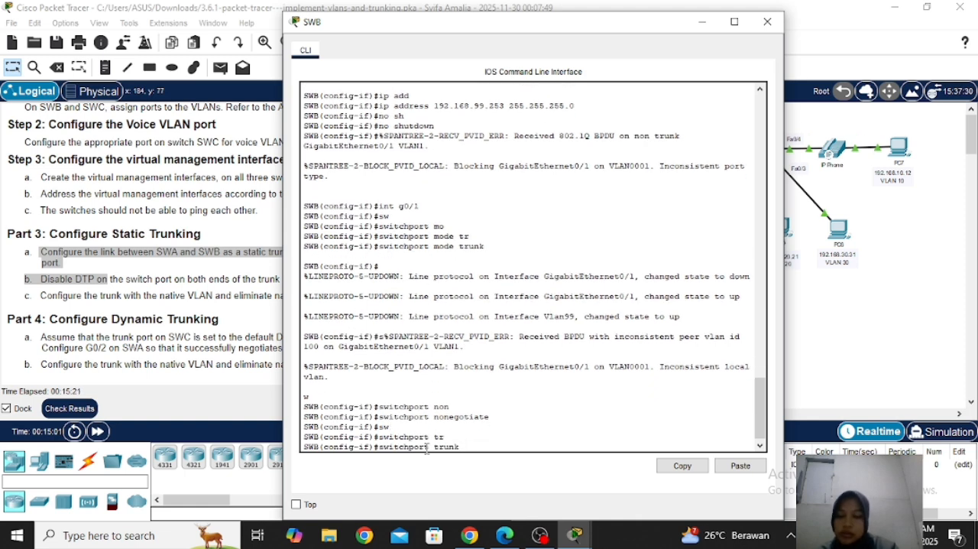
type("na")
key("Tab")
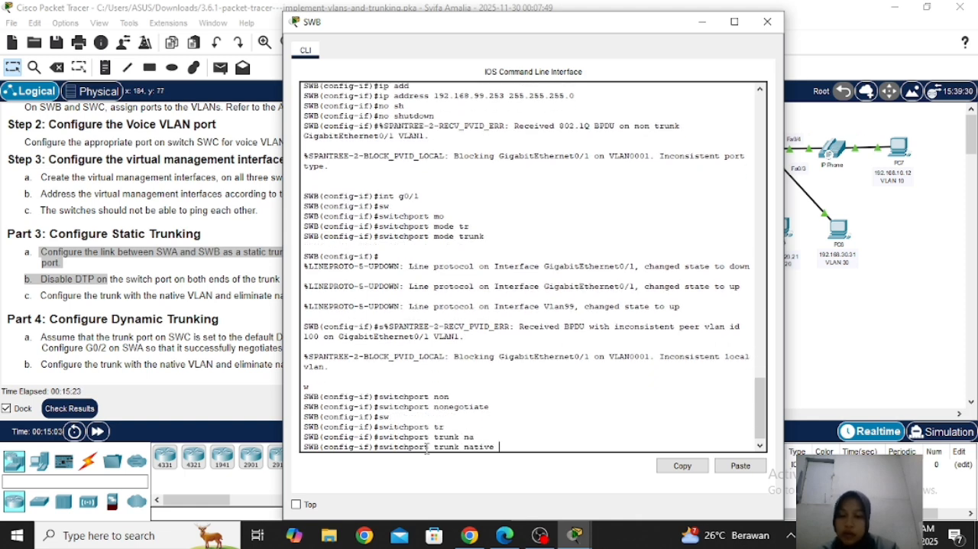
type("vl")
key("Tab")
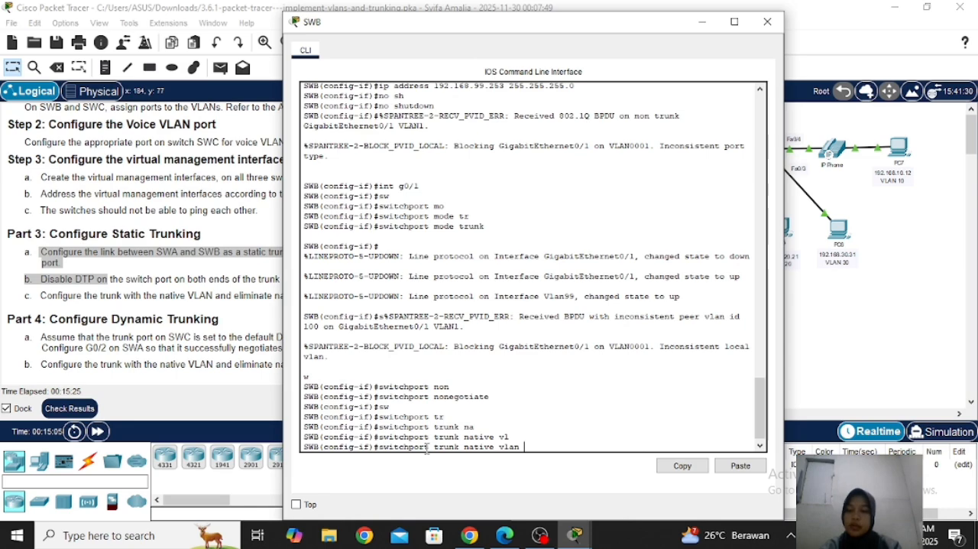
type("100")
key("Return")
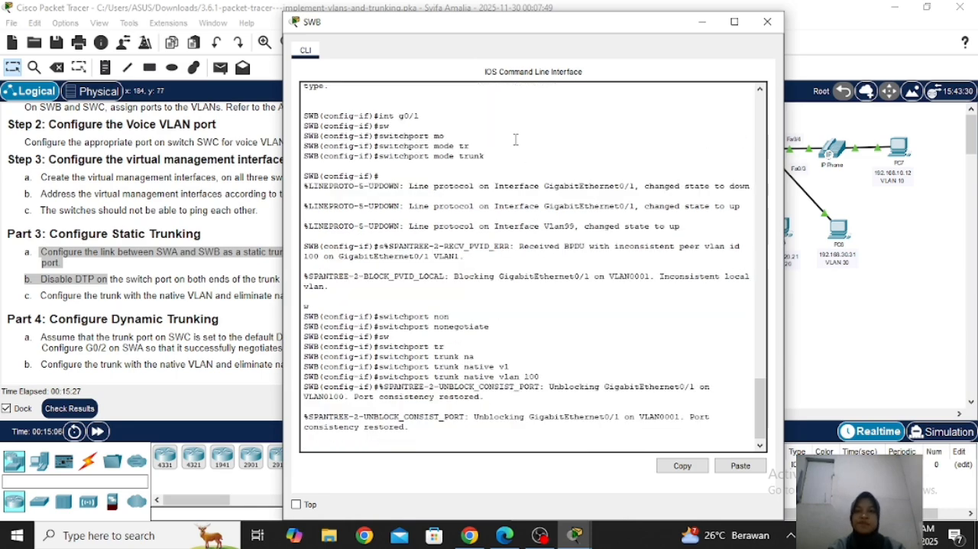
Close the SWB command line window and return to the Part 4 dynamic trunking instructions
left_click_drag(510, 25, 720, 40)
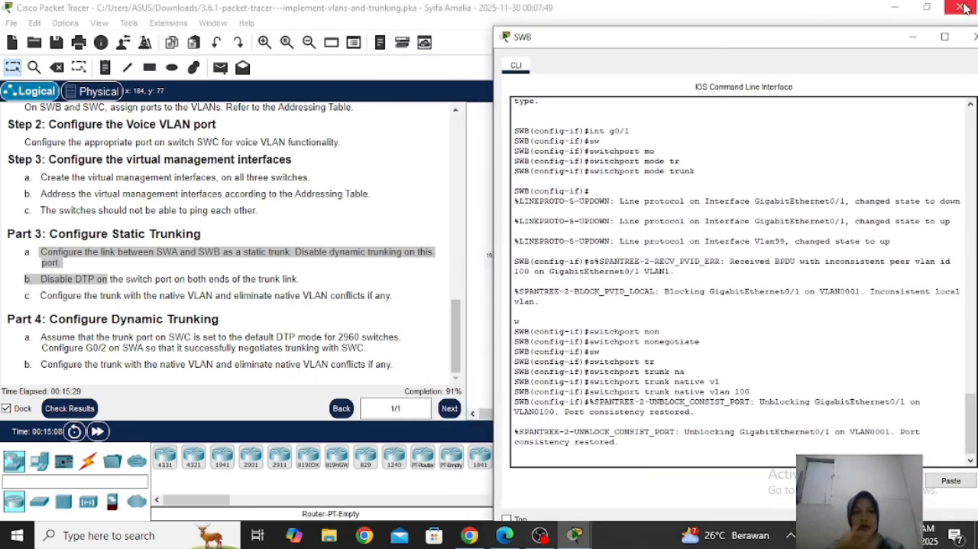
left_click_drag(877, 49, 797, 48)
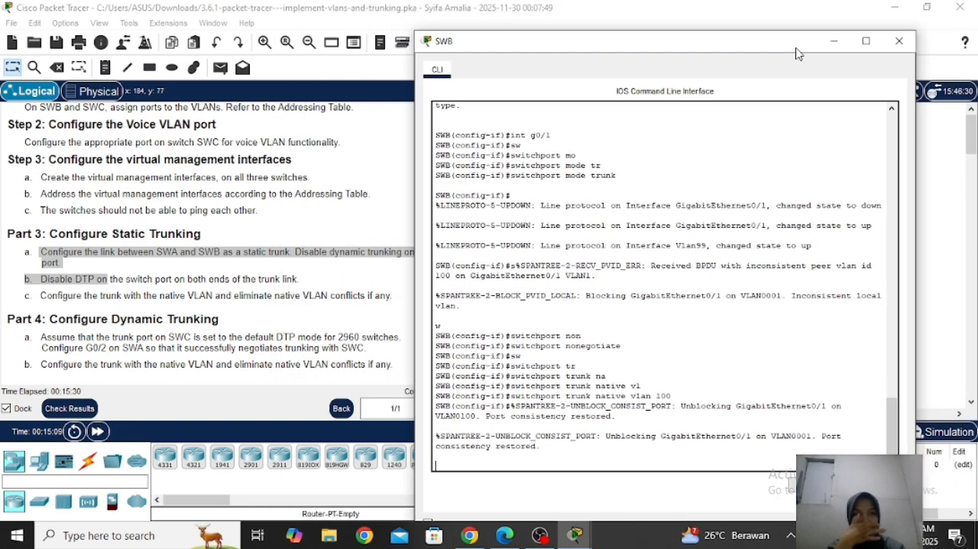
left_click(897, 42)
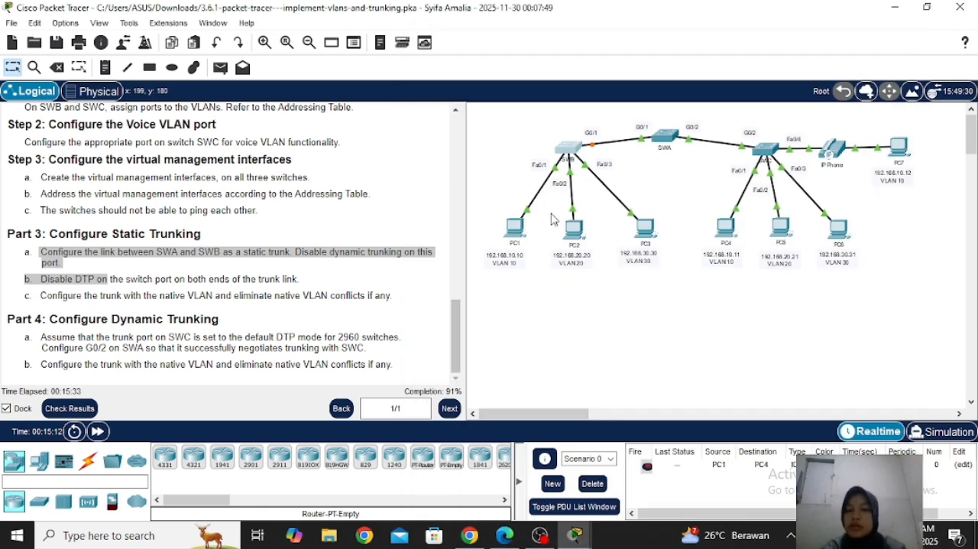
left_click(459, 324)
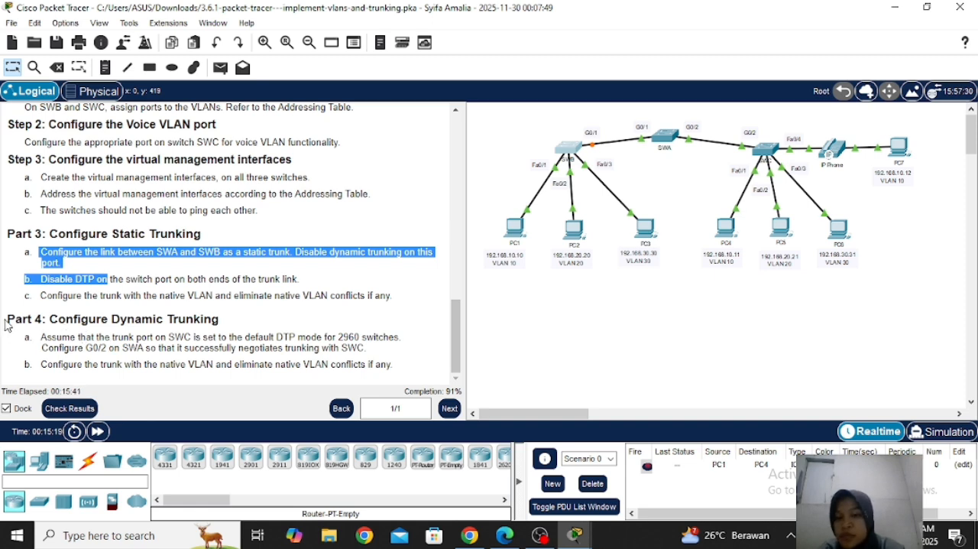
Read the Part 4 instructions on configuring dynamic trunking on SWA's G0/2 and the native VLAN
left_click_drag(8, 321, 228, 332)
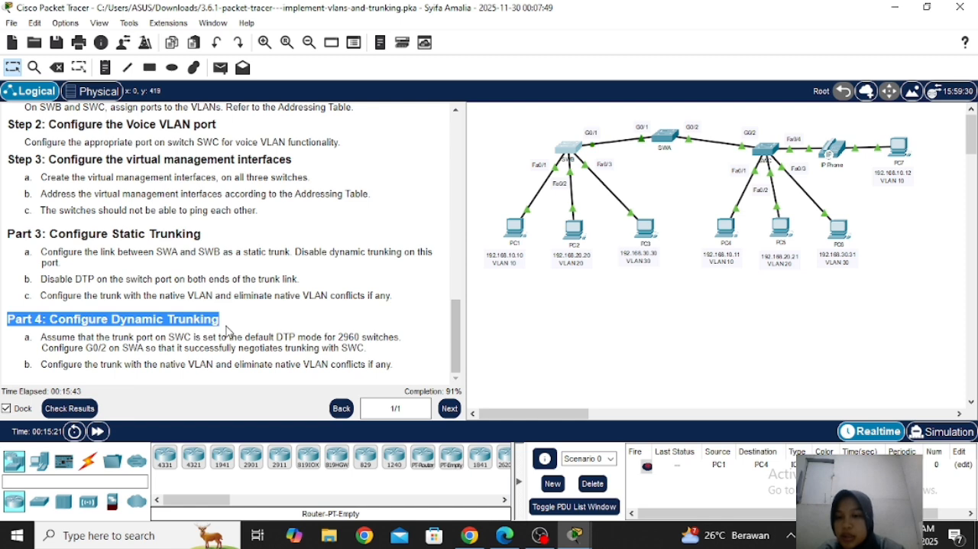
left_click(95, 337)
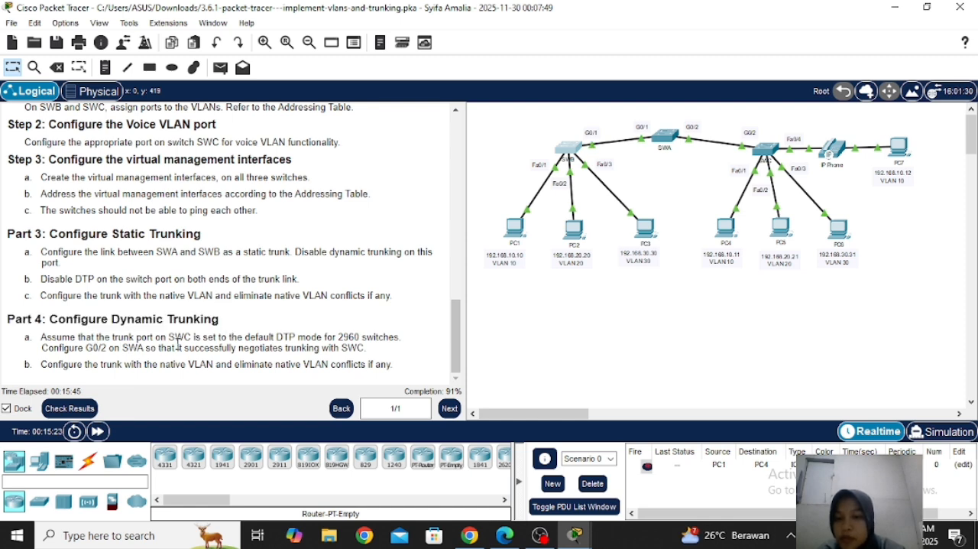
left_click_drag(39, 340, 152, 370)
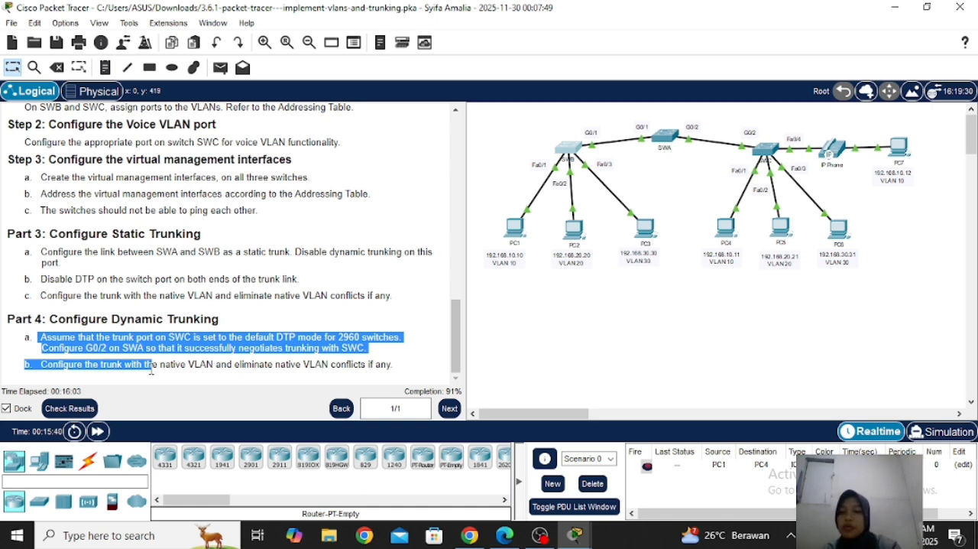
left_click_drag(151, 370, 213, 374)
left_click(214, 374)
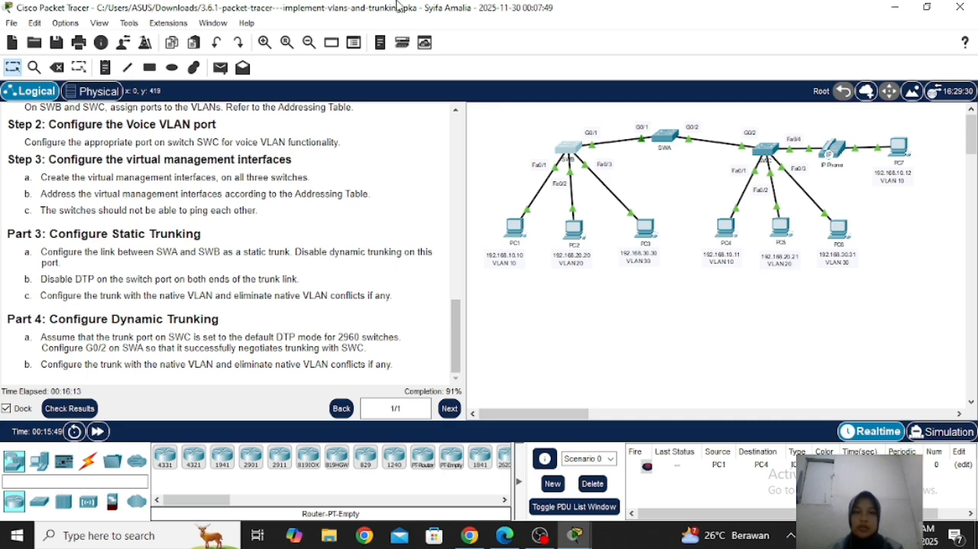
Open the SWA command line and enter interface configuration mode for g0/2
left_click(663, 140)
left_click_drag(510, 19, 737, 15)
key("Return")
key("Return")
key("Return")
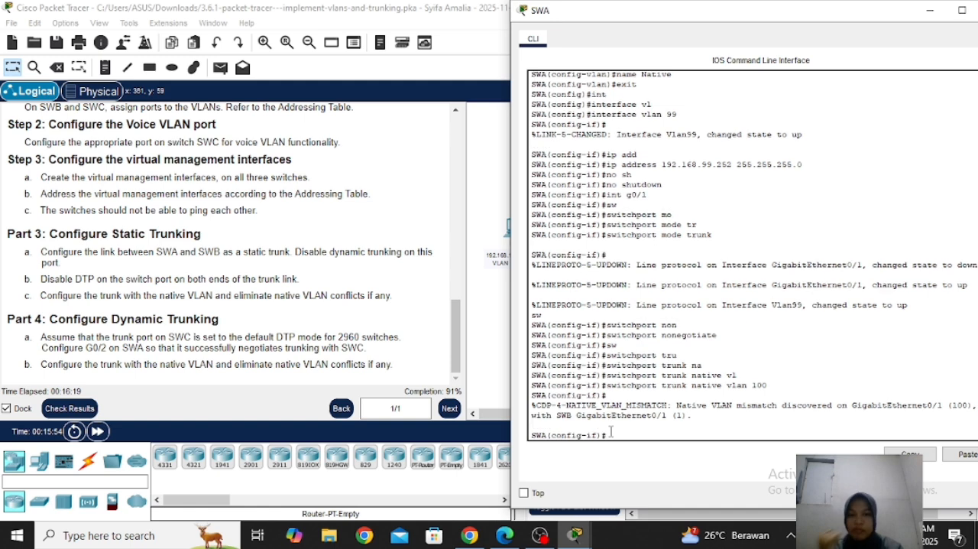
type("int g0")
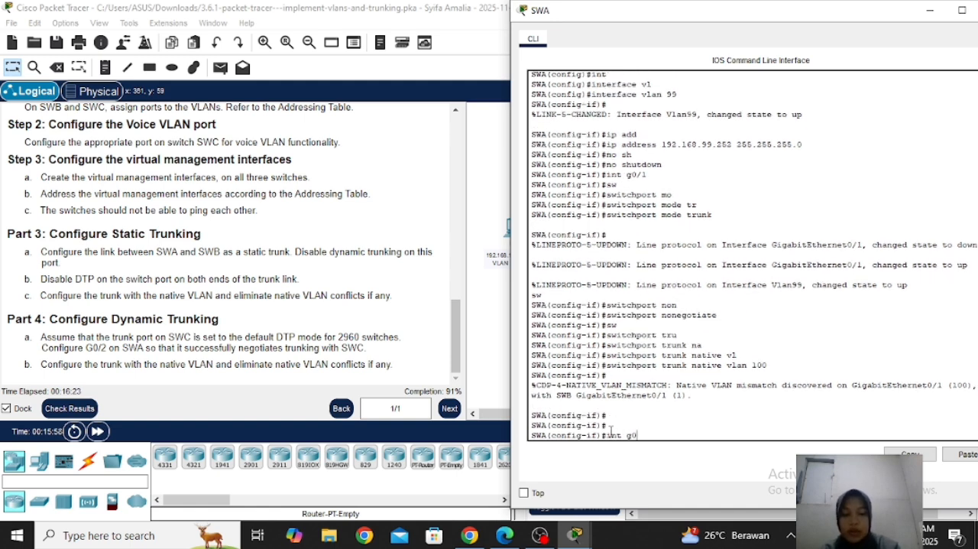
type("/2")
key("Return")
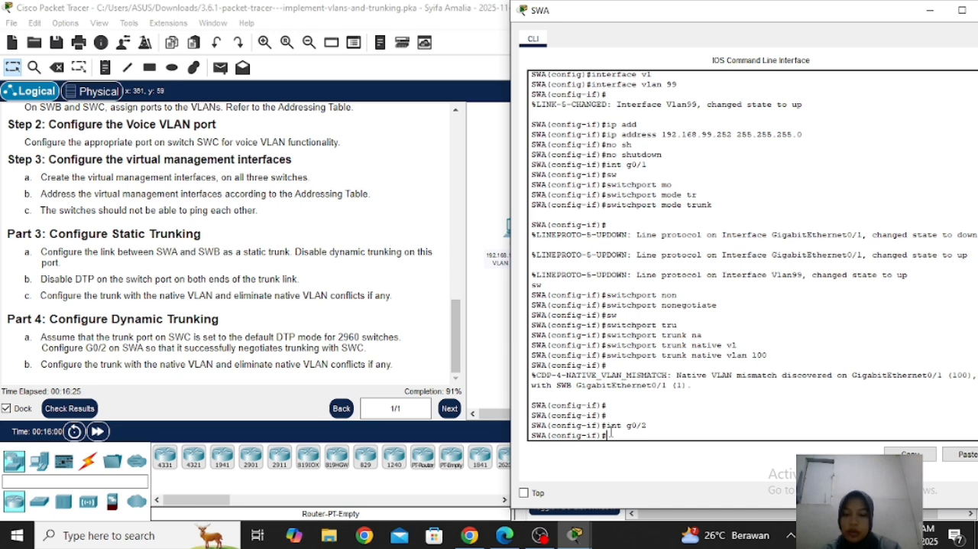
Set SWA's g0/2 to switchport mode dynamic desirable and close the SWA command line window
type("sw")
key("Tab")
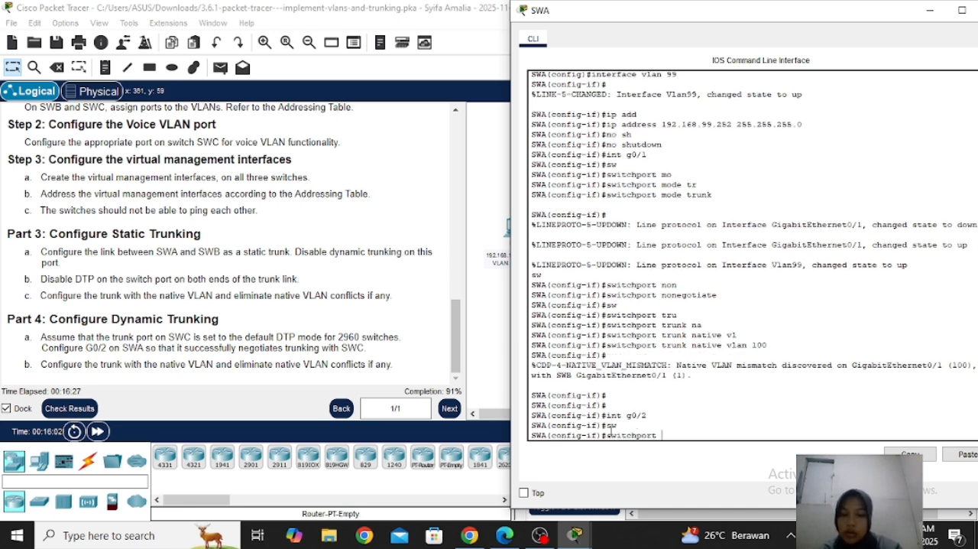
type("mo")
key("Tab")
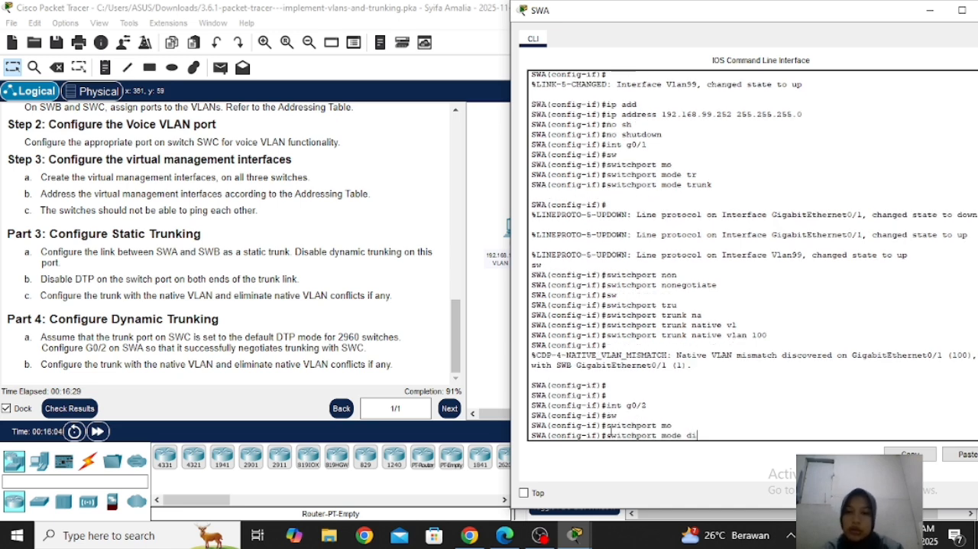
type("di")
key("Tab")
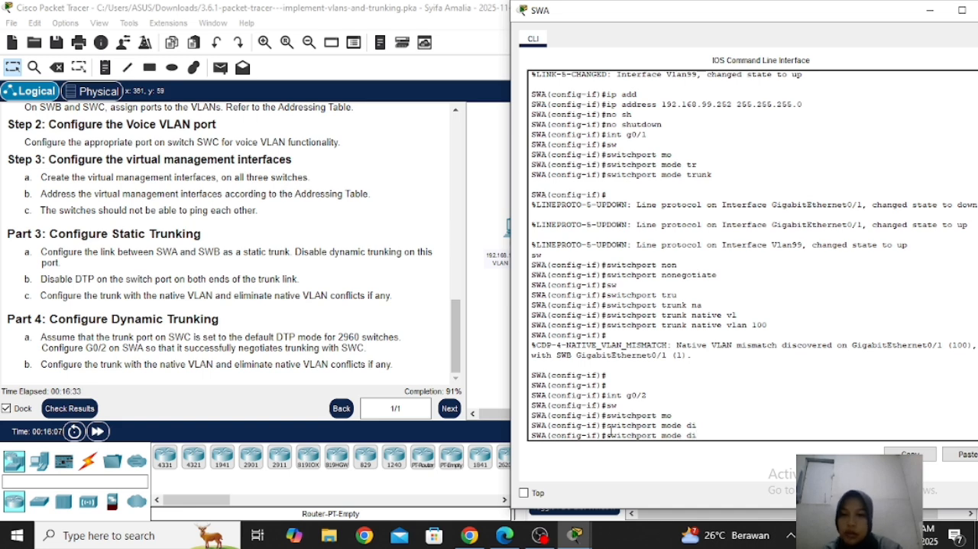
key("Tab")
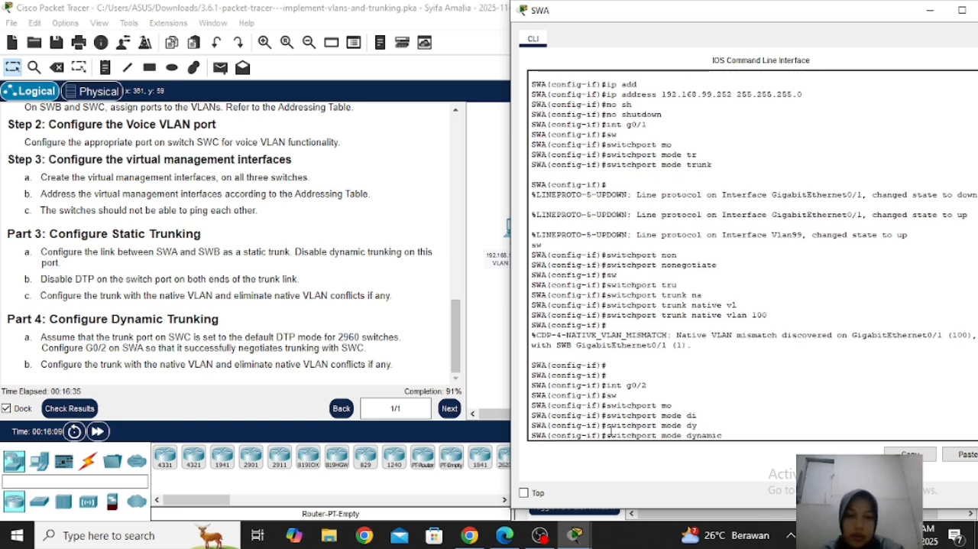
type("de")
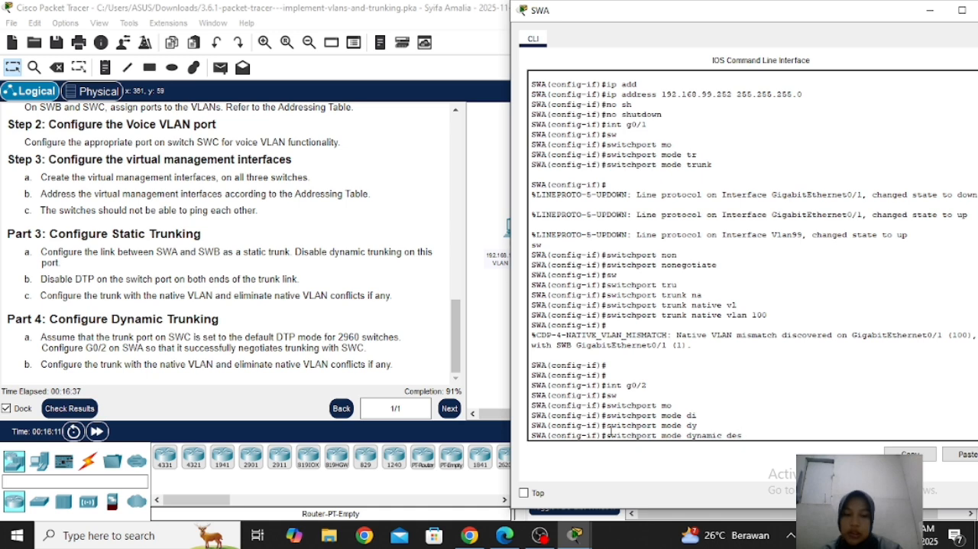
type("s")
key("Tab")
key("Return")
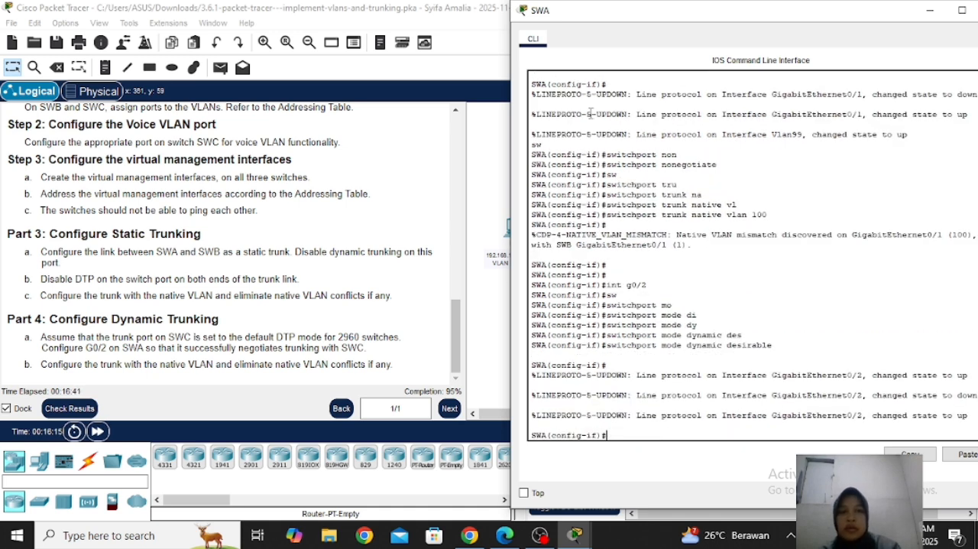
left_click_drag(611, 14, 564, 19)
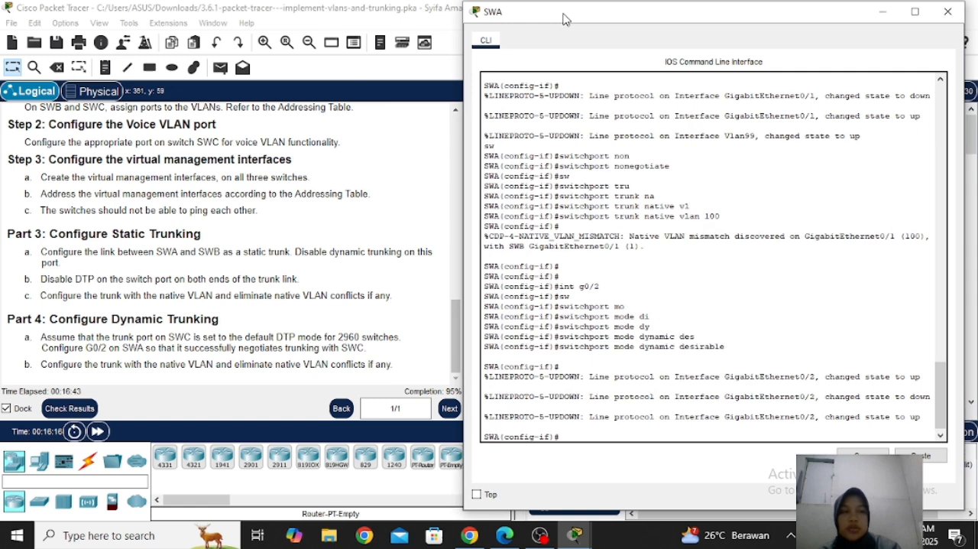
left_click(948, 11)
Open the SWC command line and enter interface configuration mode for g0/2
left_click(762, 156)
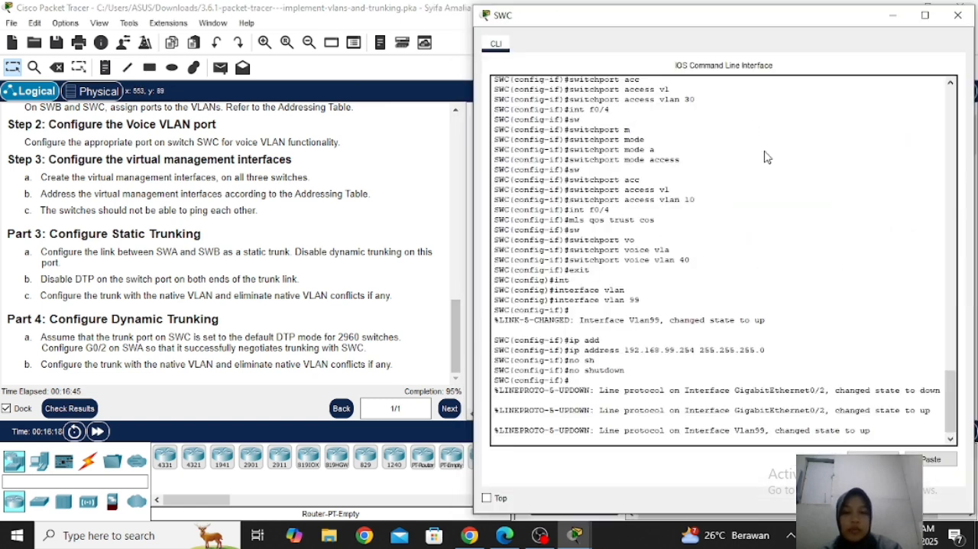
key("Return")
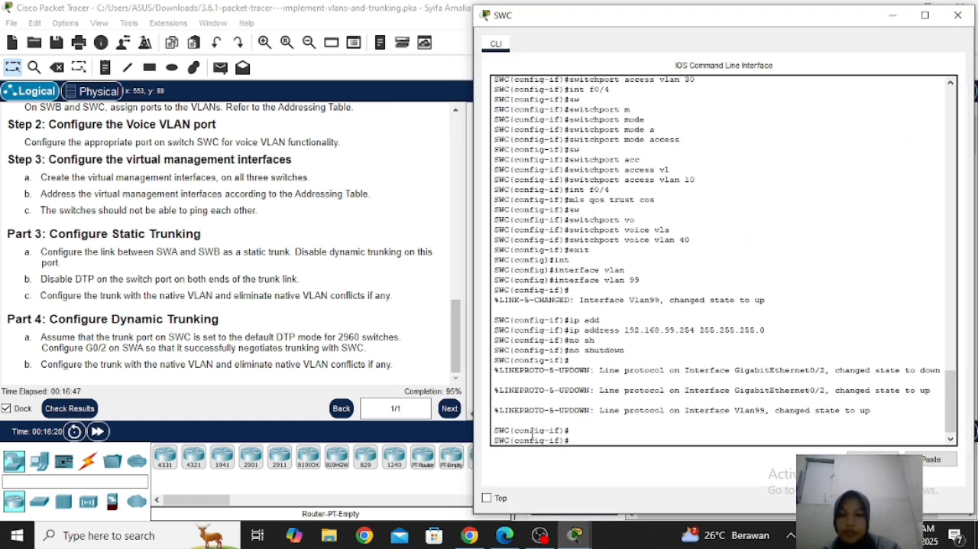
type("int g")
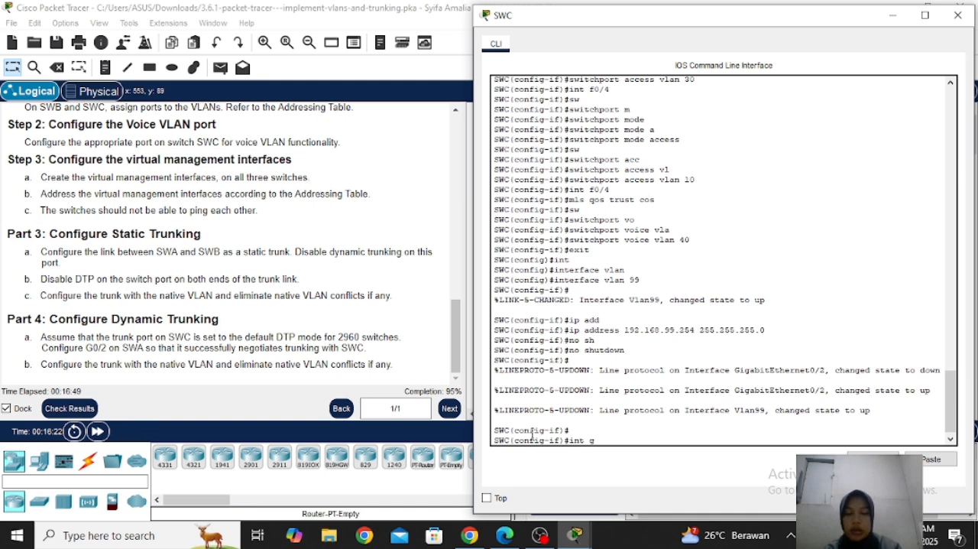
type("0/2")
key("Return")
Set SWC's g0/2 interface to switchport mode trunk
type("sw")
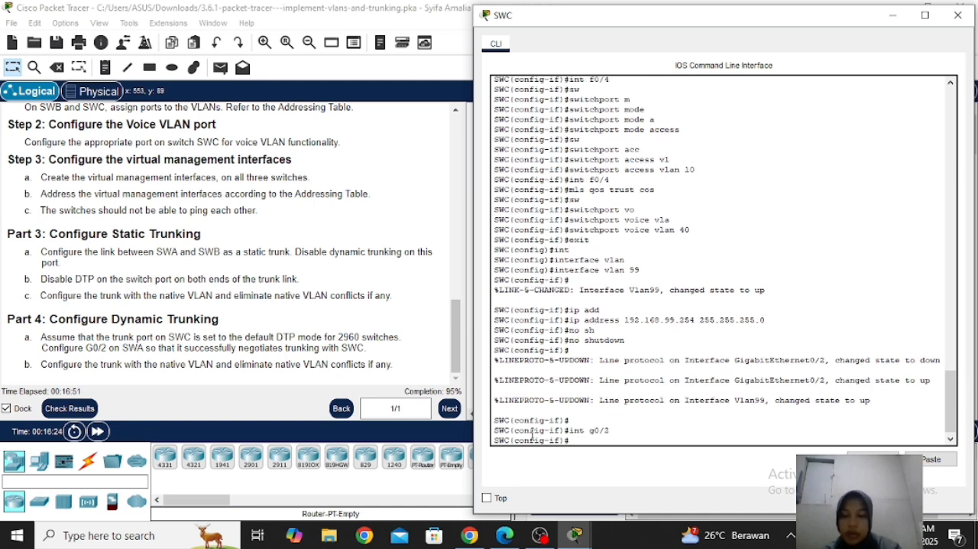
key("Tab")
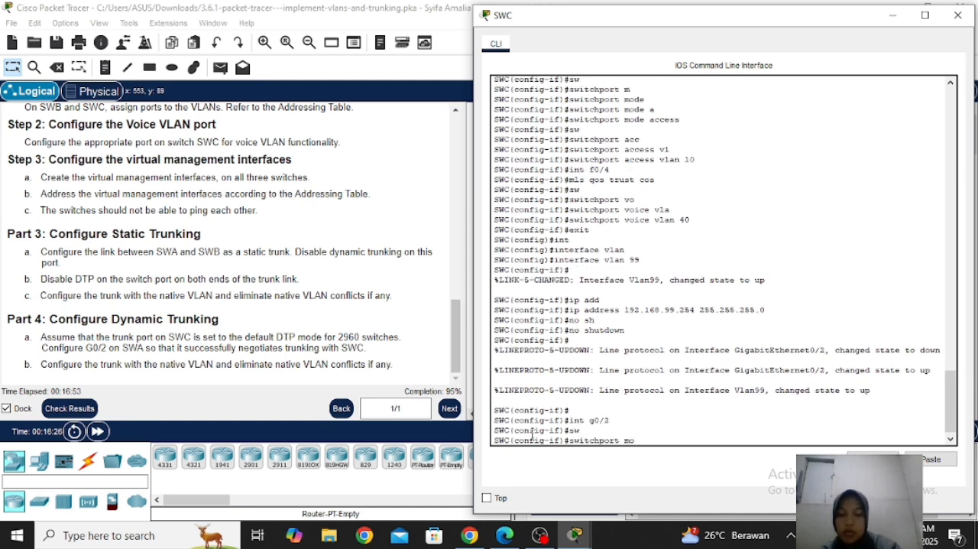
type("mo")
key("Tab")
type("tr")
key("Tab")
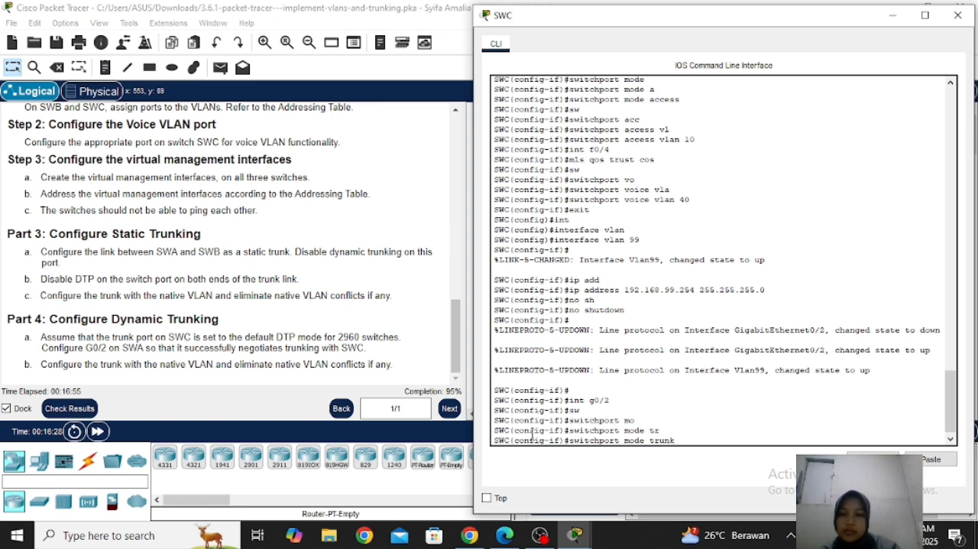
type("sw")
key("Tab")
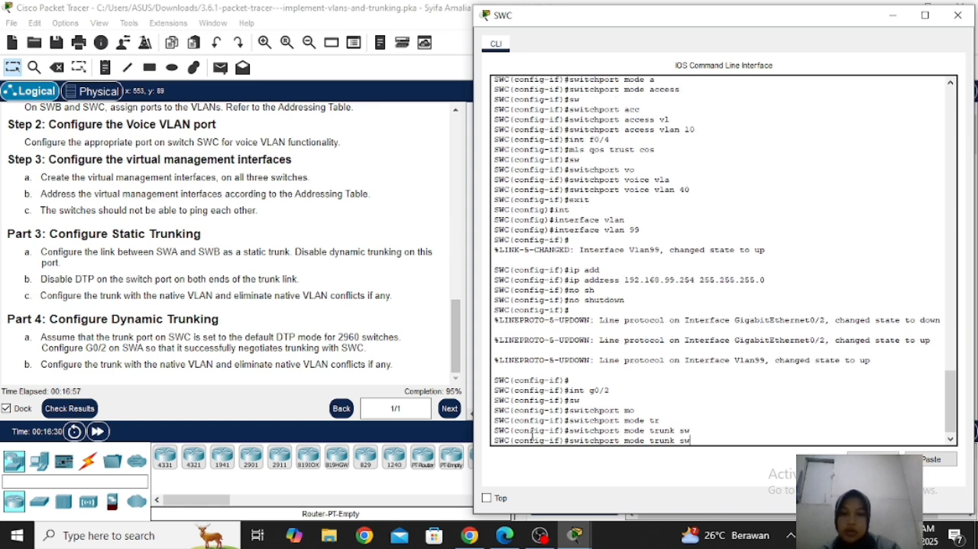
key("Return")
Set VLAN 100 as the native VLAN on SWC's g0/2 trunk and close the SWC command line window
type("sw")
key("Tab")
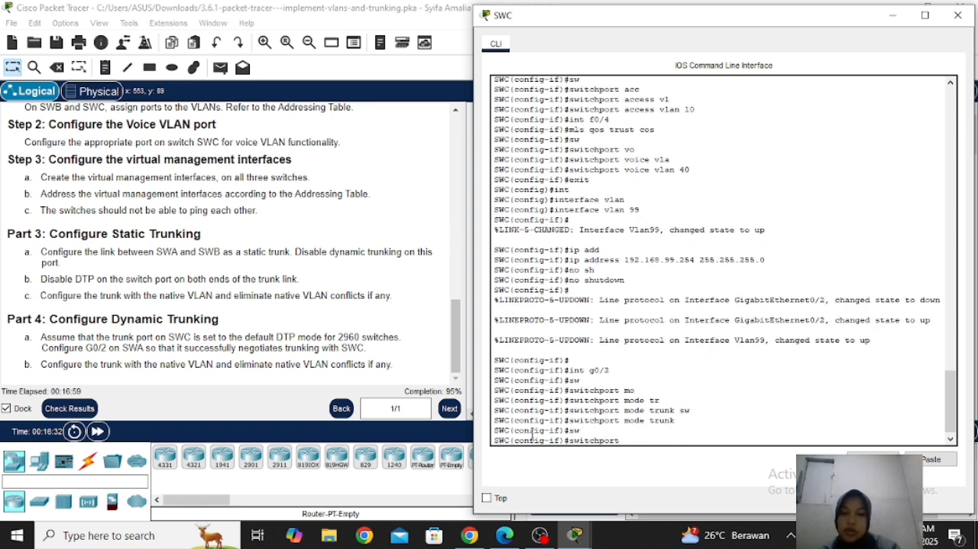
type("tr")
key("Tab")
type("nat")
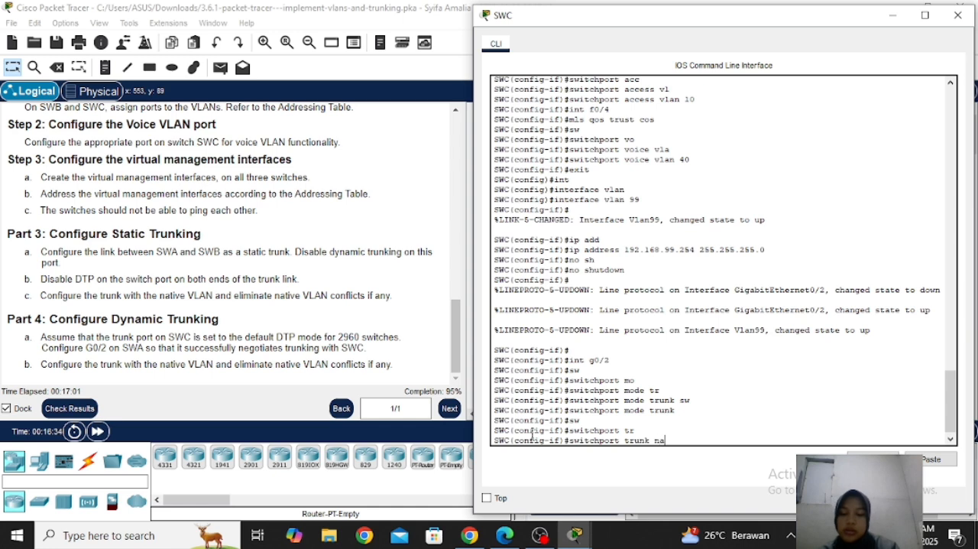
key("Tab")
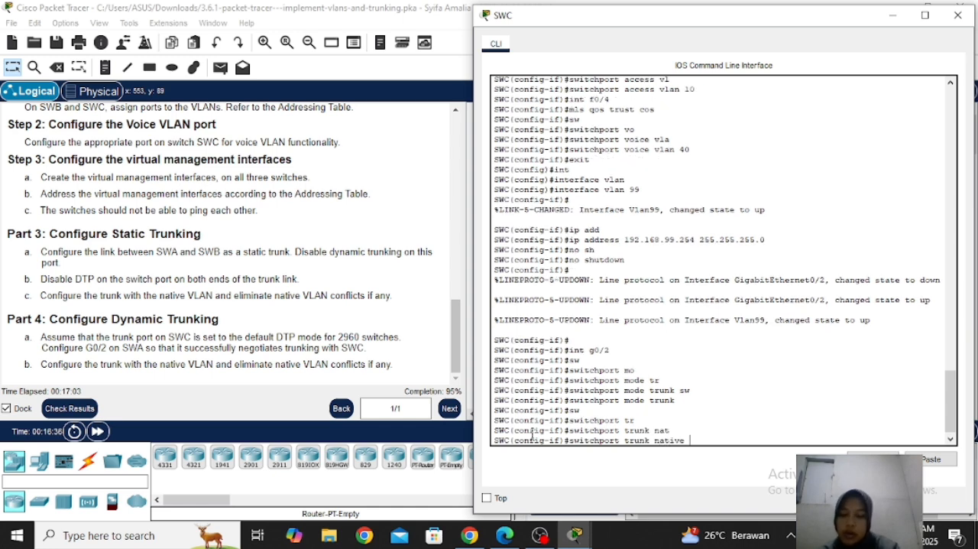
type("vl")
key("Tab")
type("100")
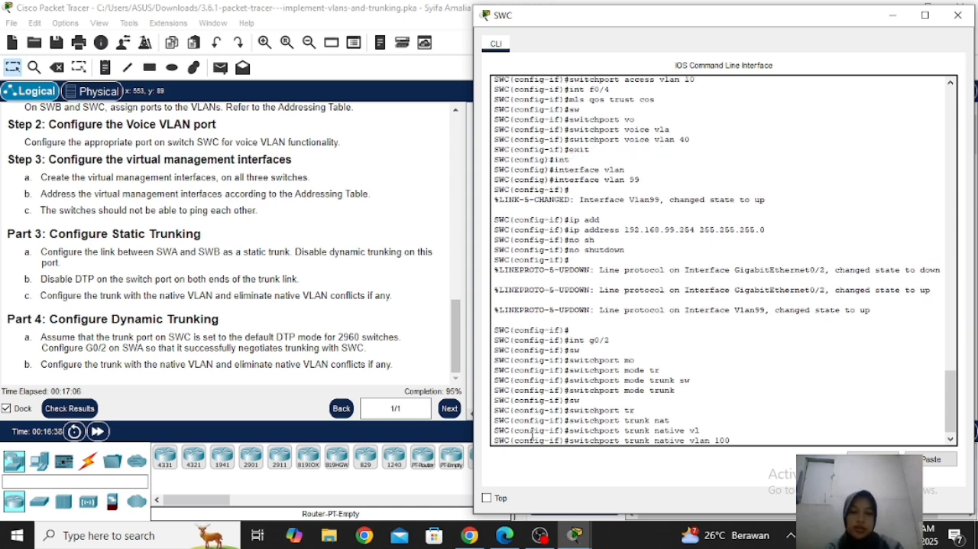
key("Return")
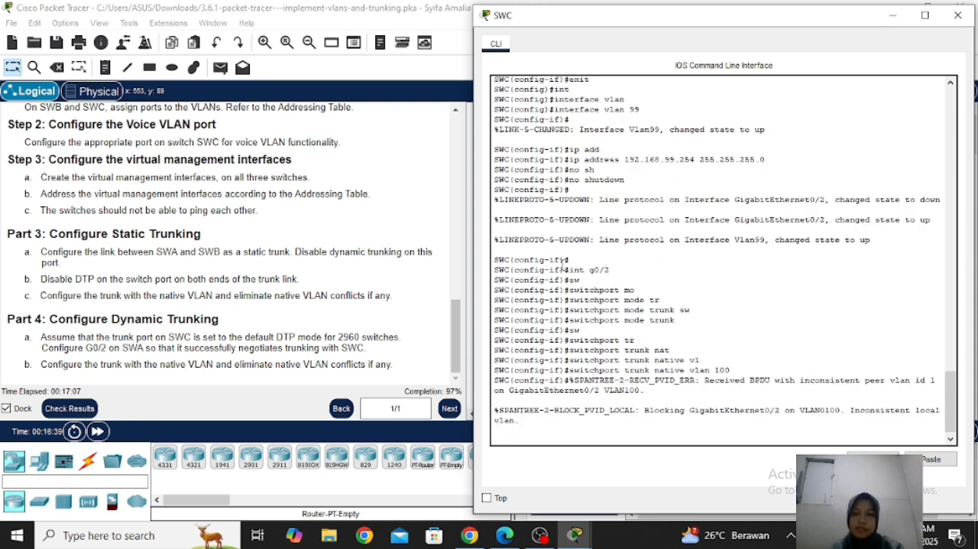
left_click(957, 14)
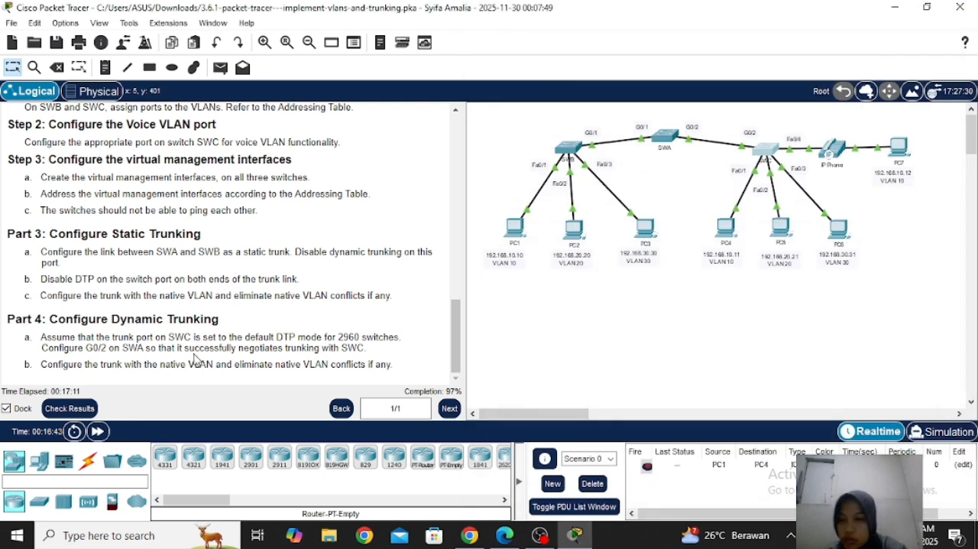
Check the activity results, examine the assessment items for incorrect SWA port settings, and close the results
left_click(69, 408)
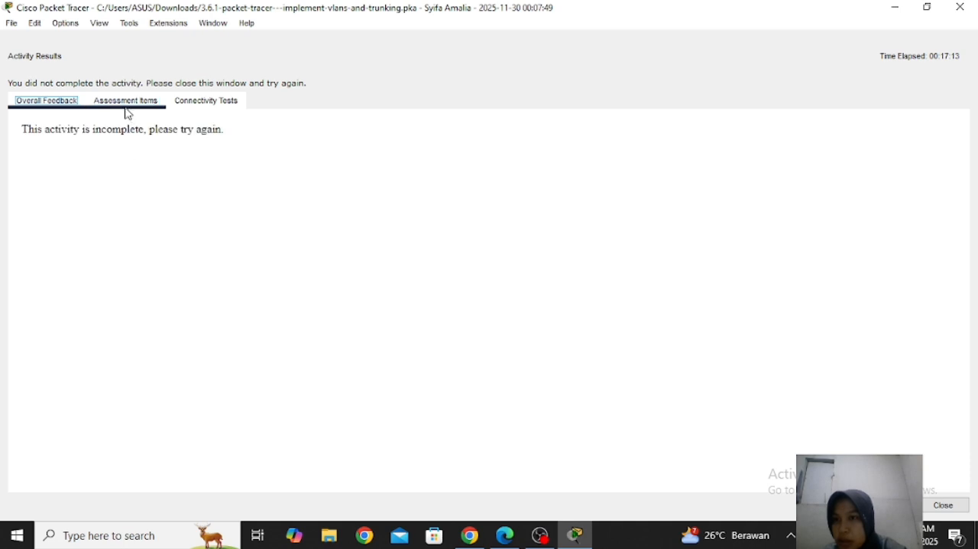
left_click(127, 105)
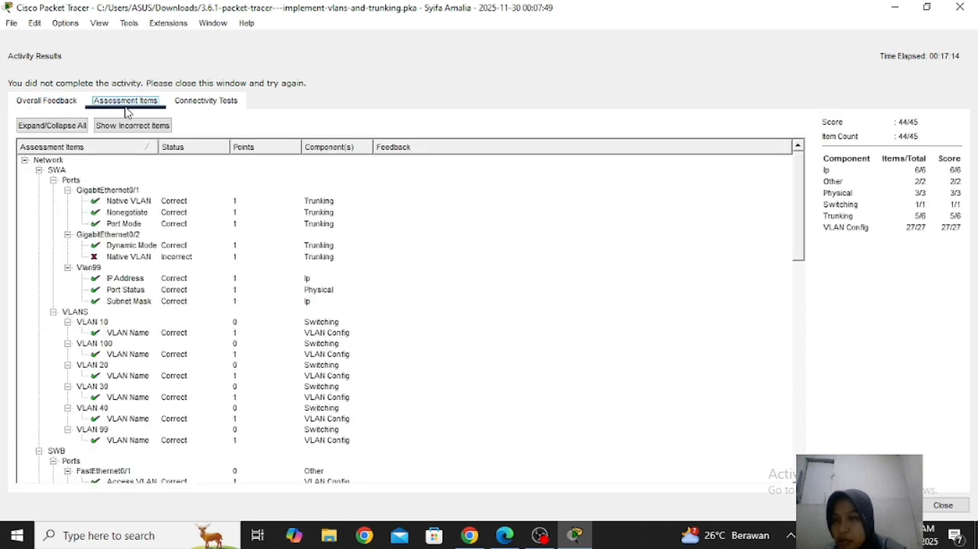
left_click(131, 260)
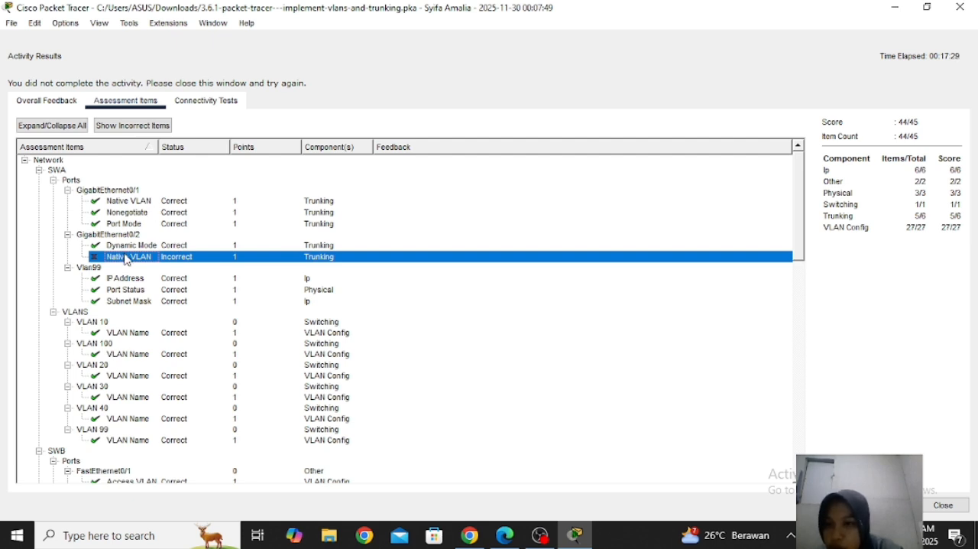
left_click(944, 507)
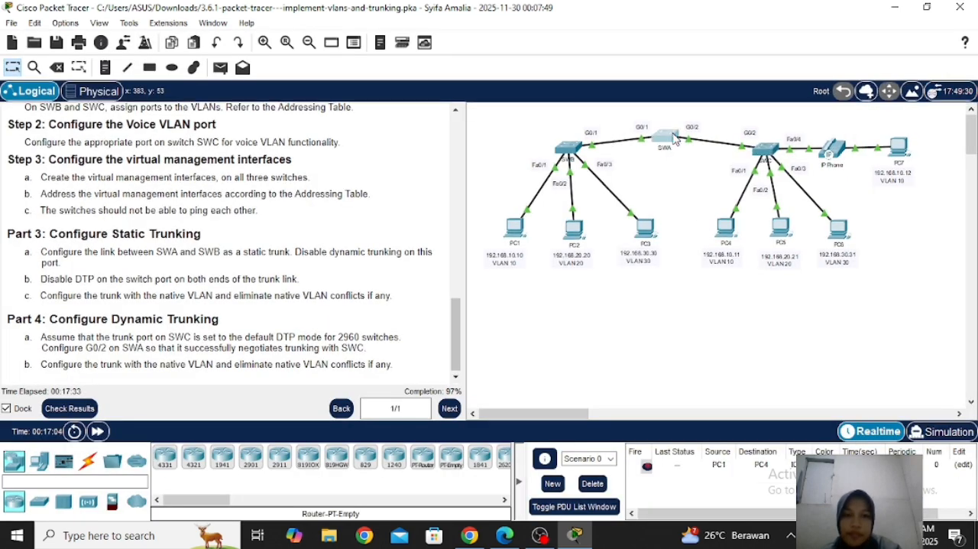
Reopen the SWA command line and select interface g0/2 for configuration
left_click(667, 137)
key("Return")
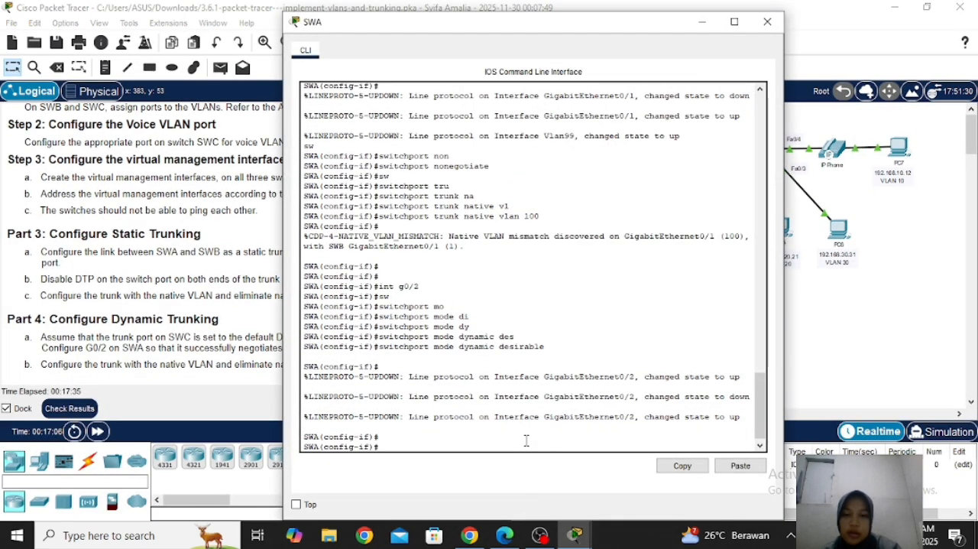
key("Return")
key("Return")
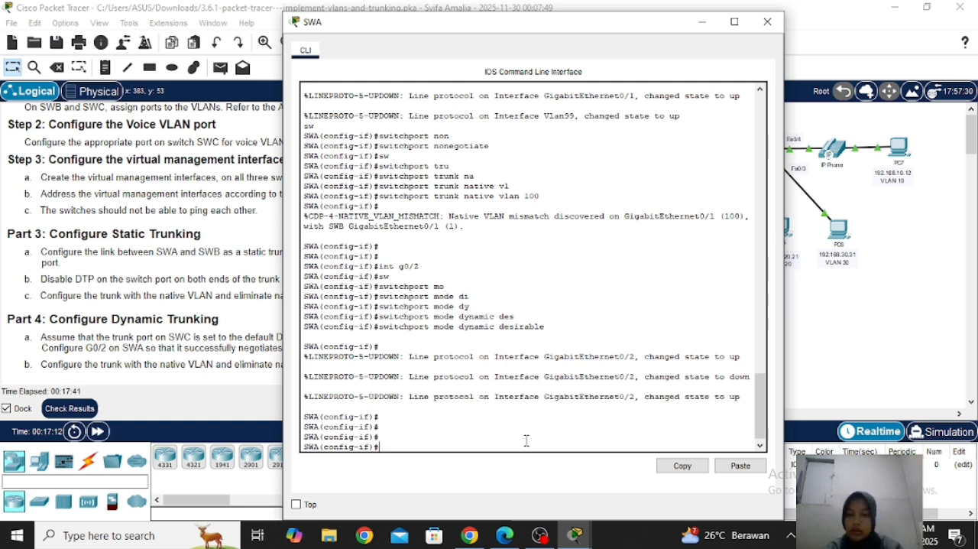
type("int")
type(" g")
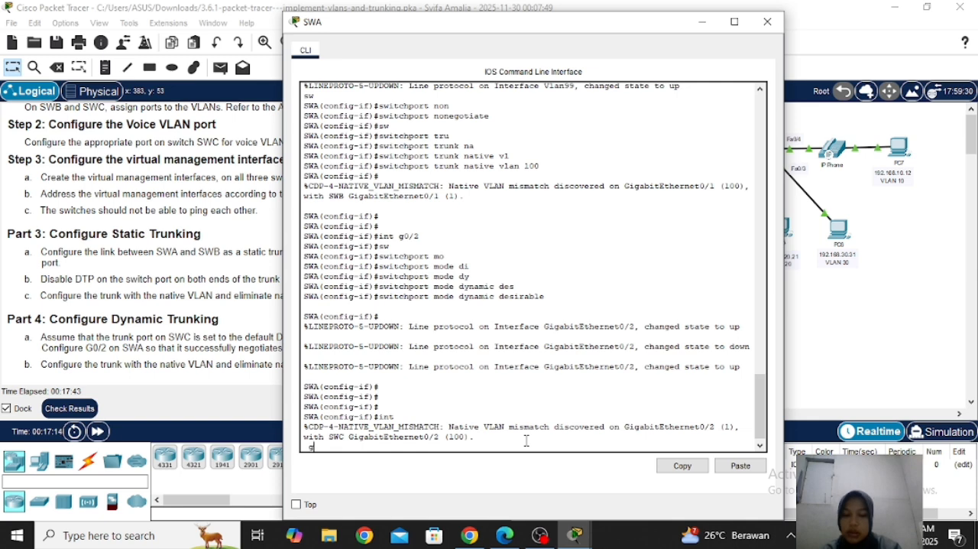
type("0/2")
key("Return")
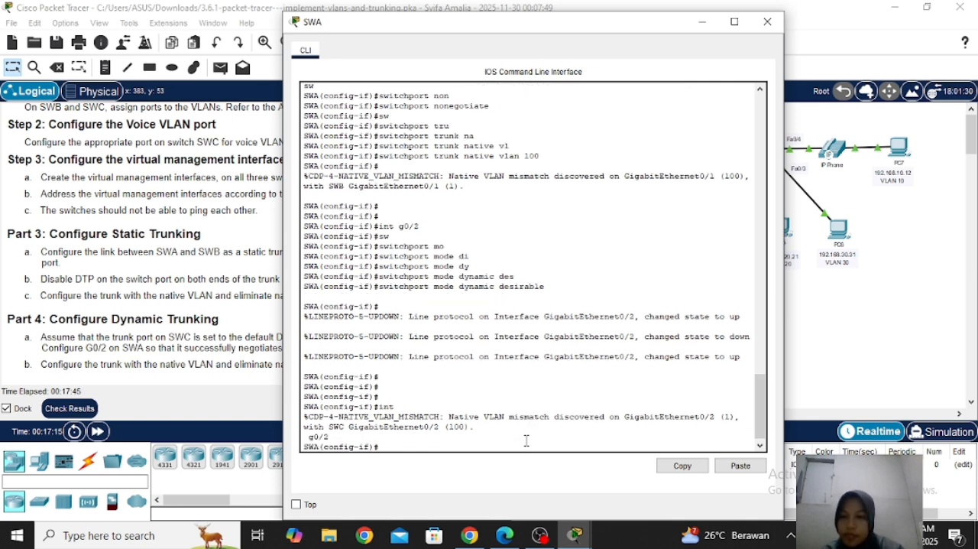
Set VLAN 100 as the native VLAN on SWA's g0/2 trunk and close the SWA command line window
type("sw")
key("Tab")
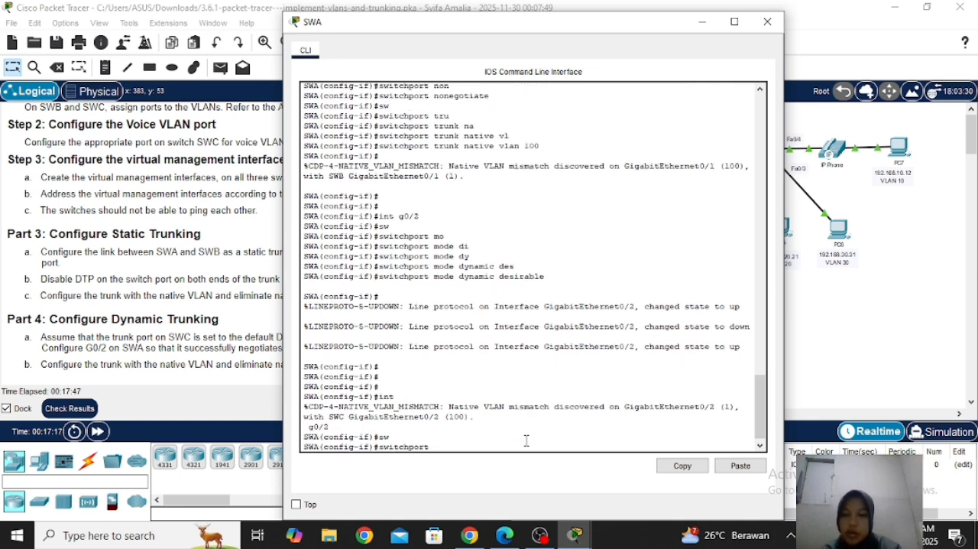
left_click_drag(468, 37, 685, 30)
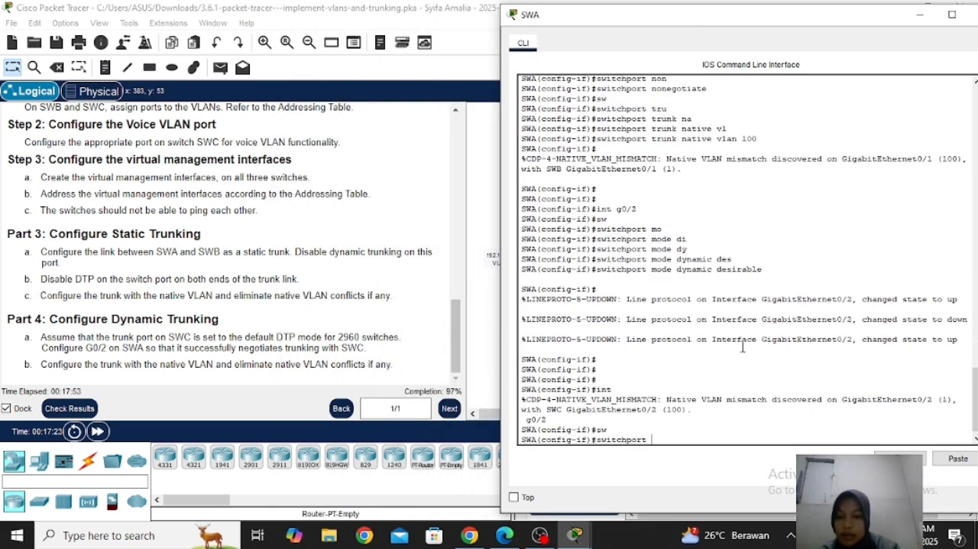
type("tr")
key("Tab")
type("nat")
key("Tab")
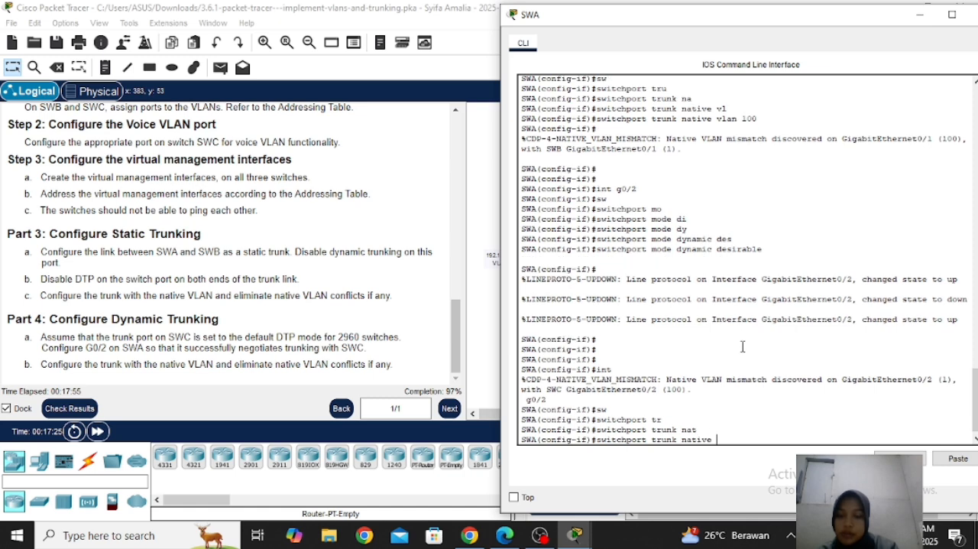
type("vl")
key("Tab")
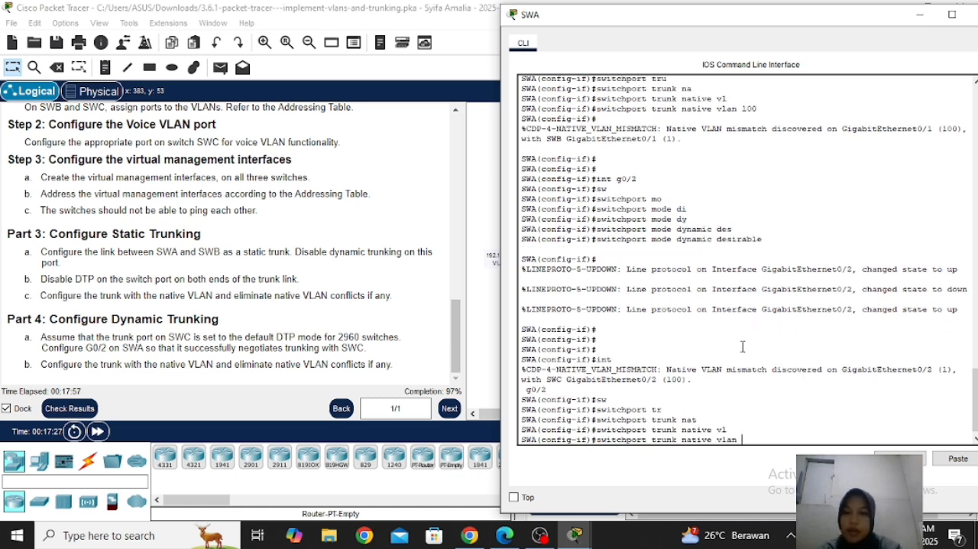
type("100")
key("Return")
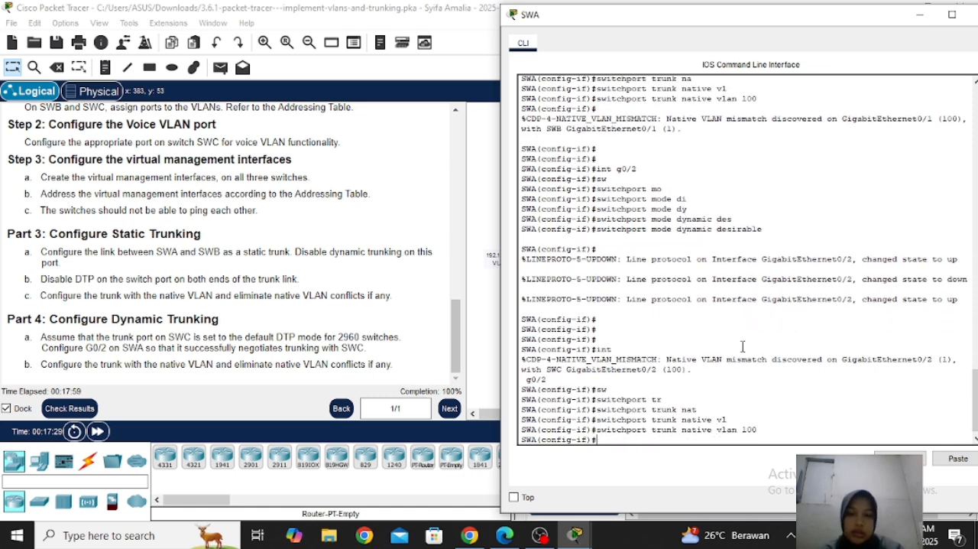
left_click_drag(895, 20, 844, 16)
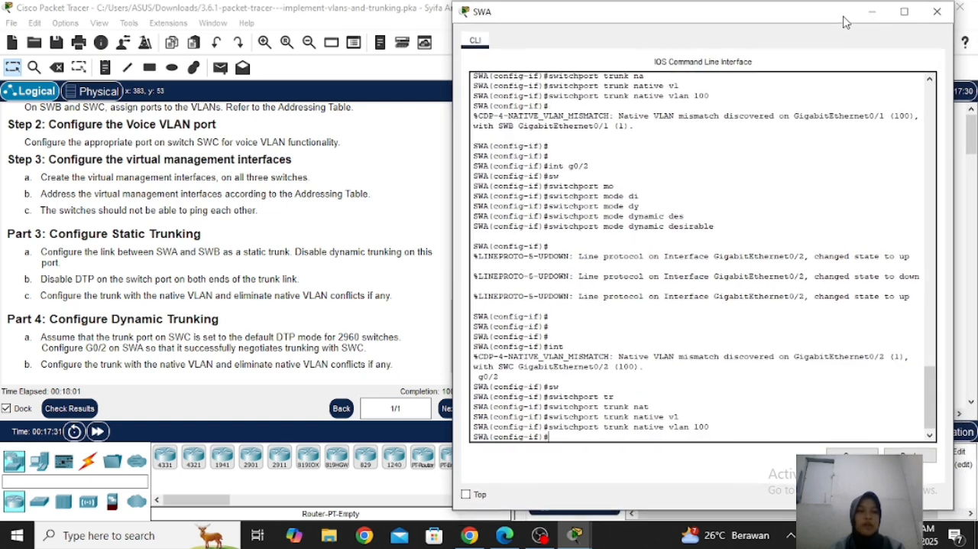
left_click(946, 15)
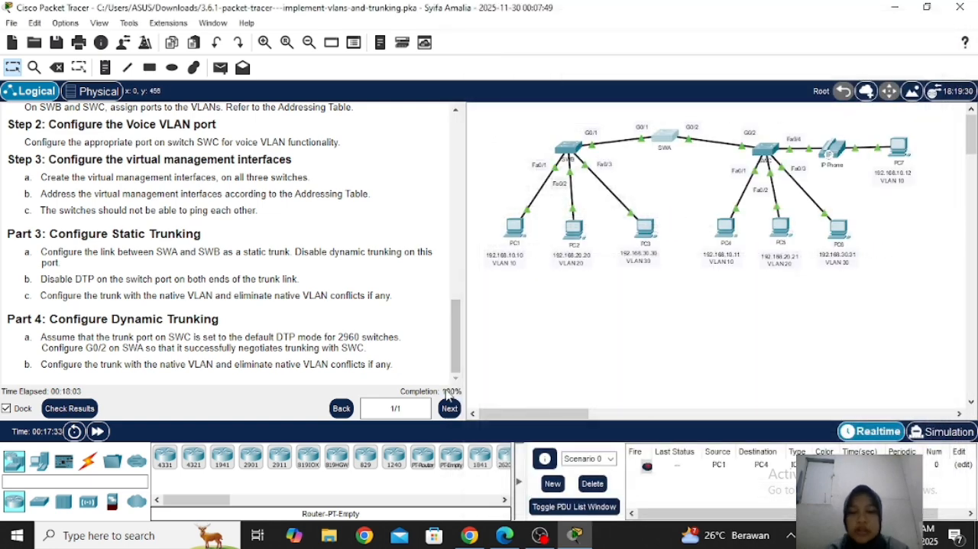